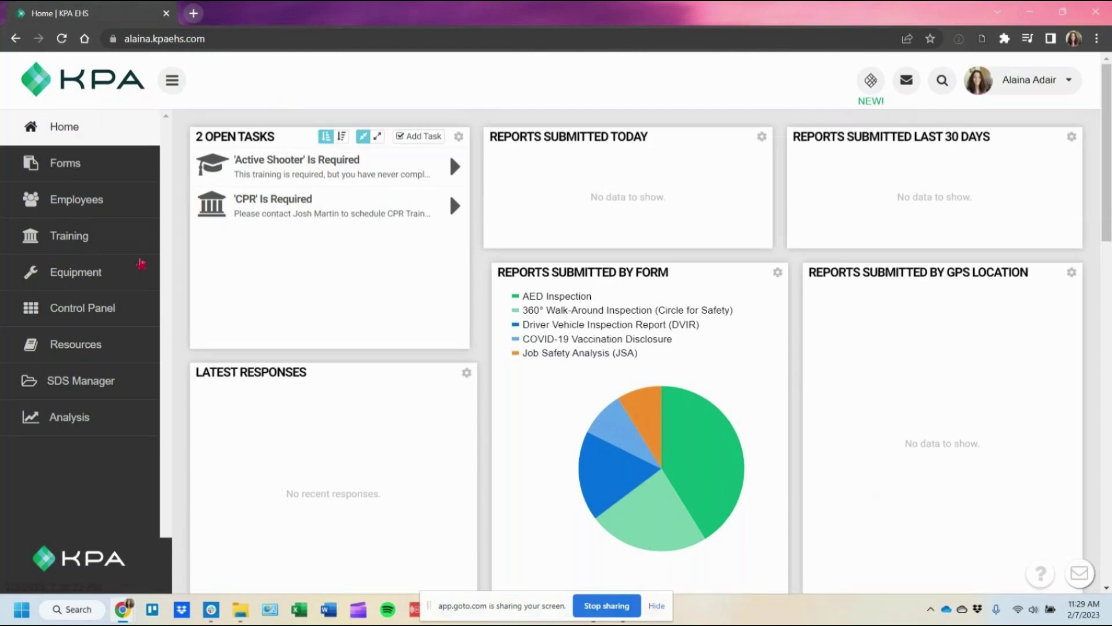
Open the New Hire Evaluations schedule from the control panel.
left_click(135, 315)
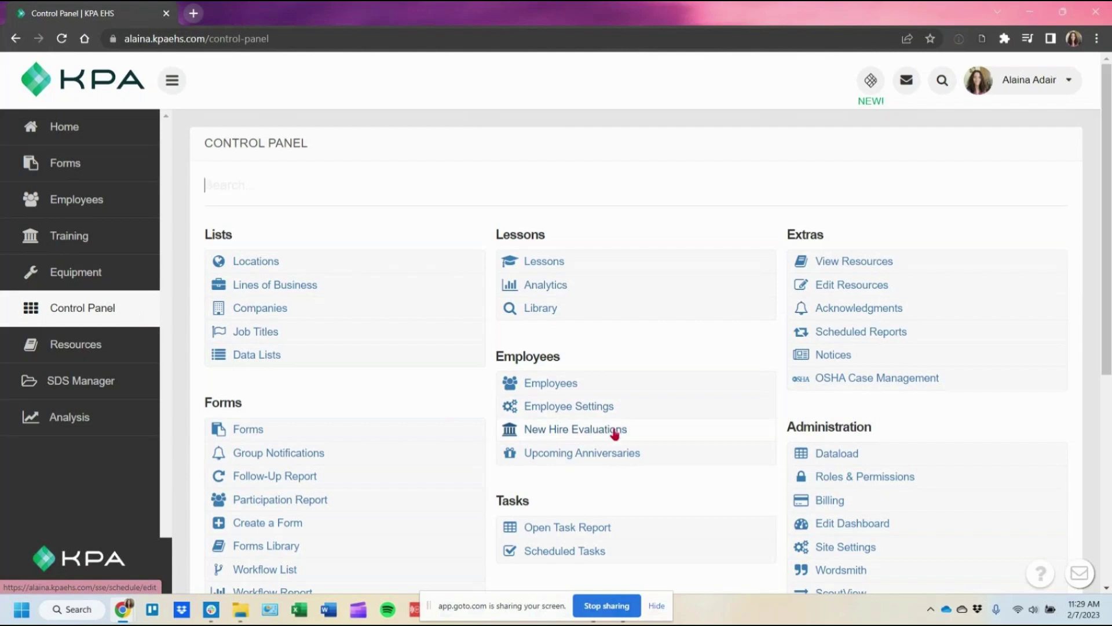
left_click(659, 438)
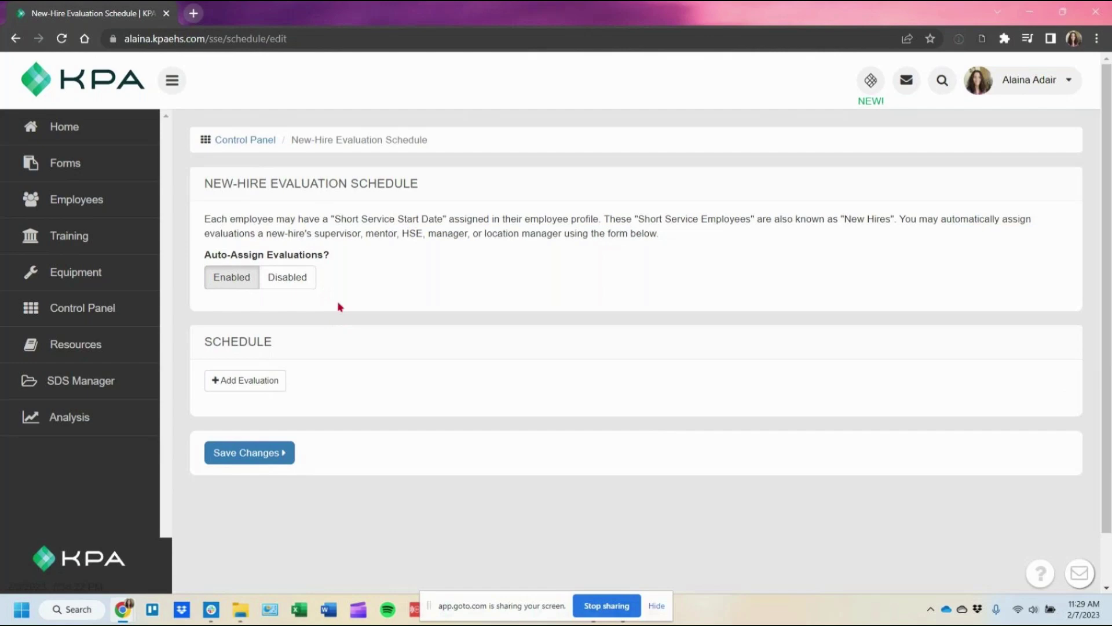
Examine the Short Service Employee (SSE) evaluation forms available in the forms library, from Day 30 through the Final Evaluation.
left_click(63, 165)
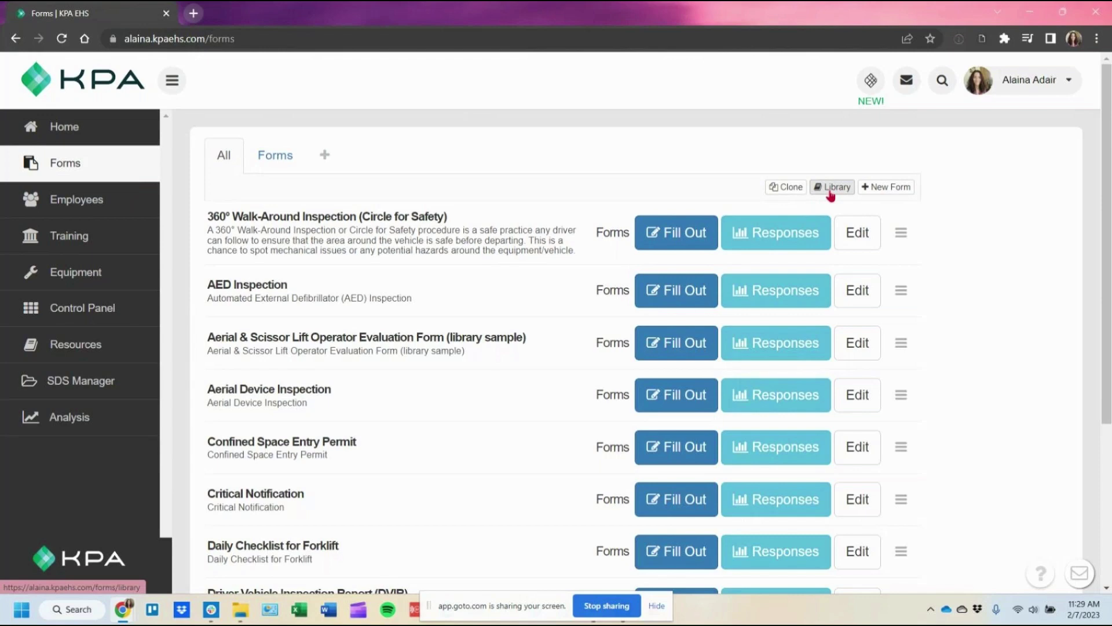
left_click(831, 187)
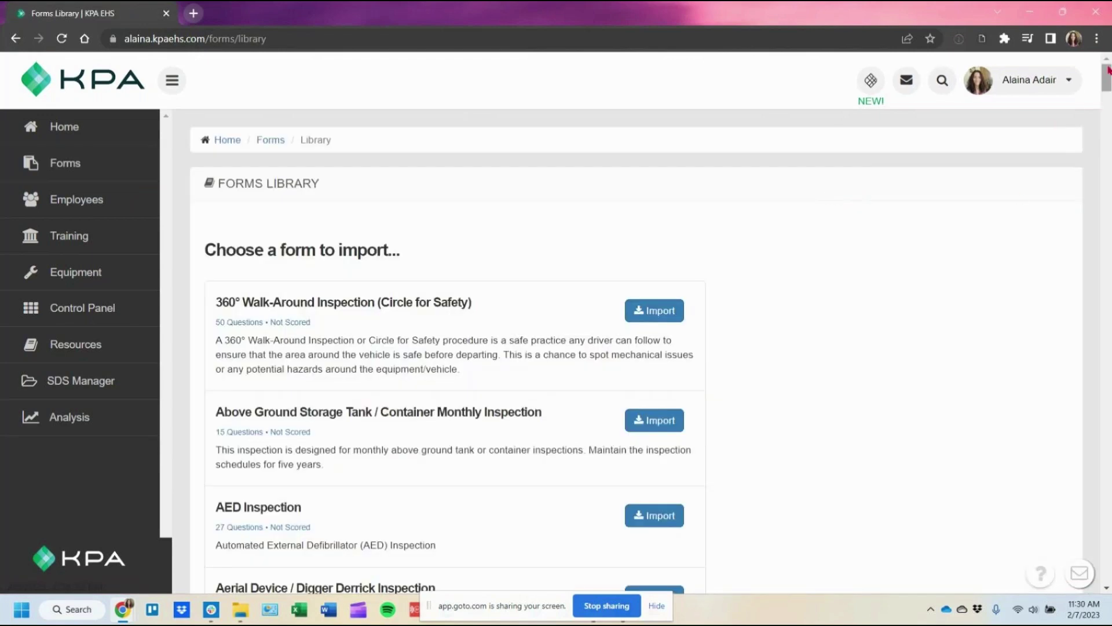
left_click_drag(1108, 70, 1106, 461)
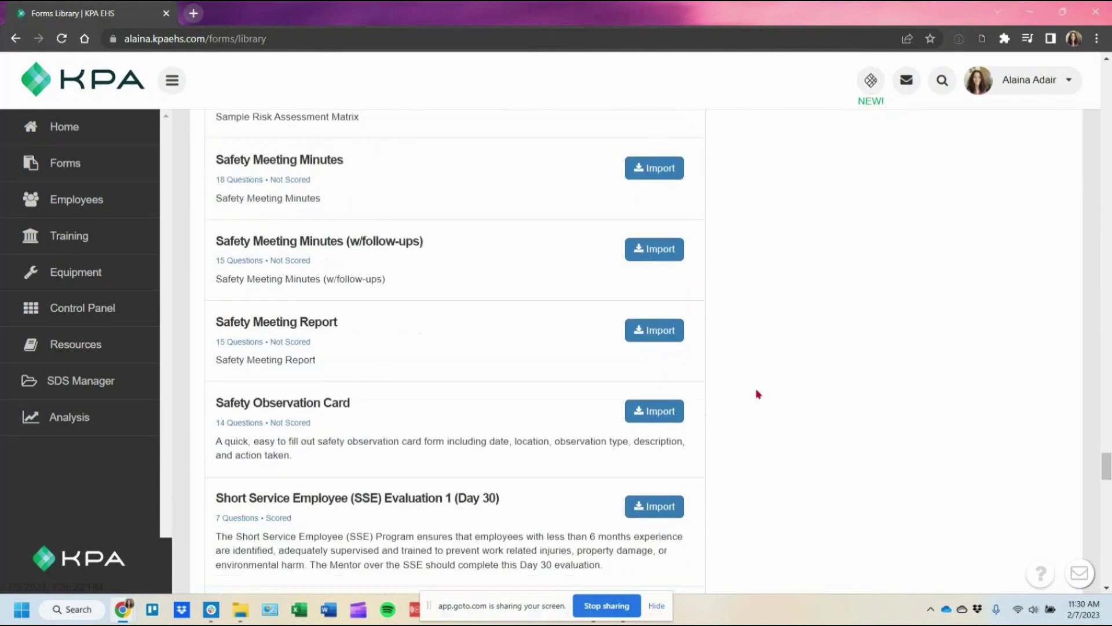
scroll(757, 394, "down", 4)
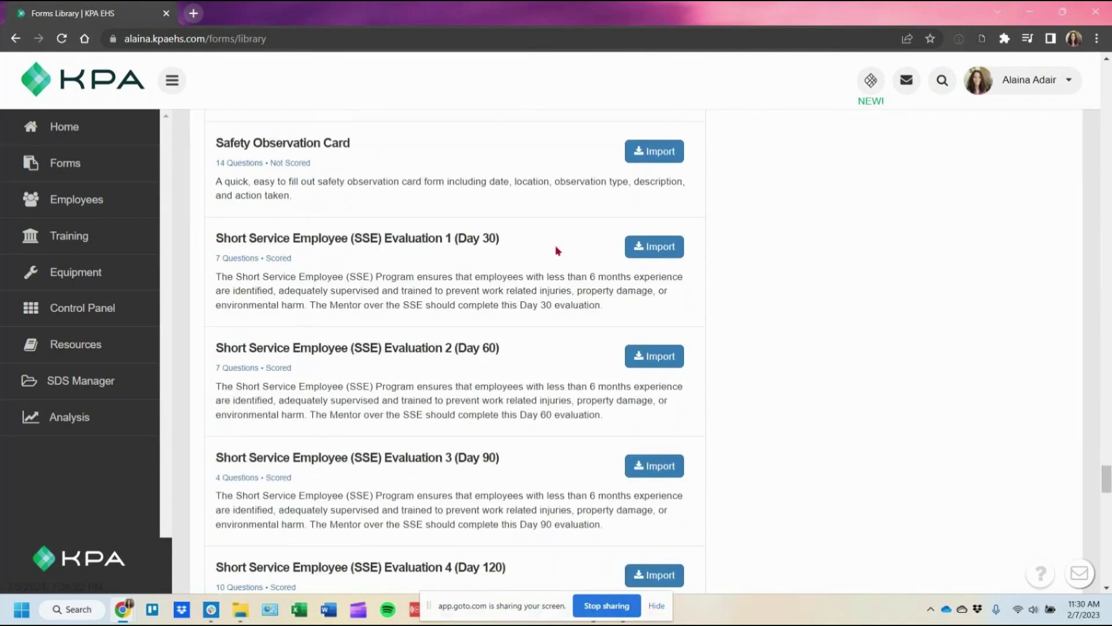
scroll(562, 272, "down", 1)
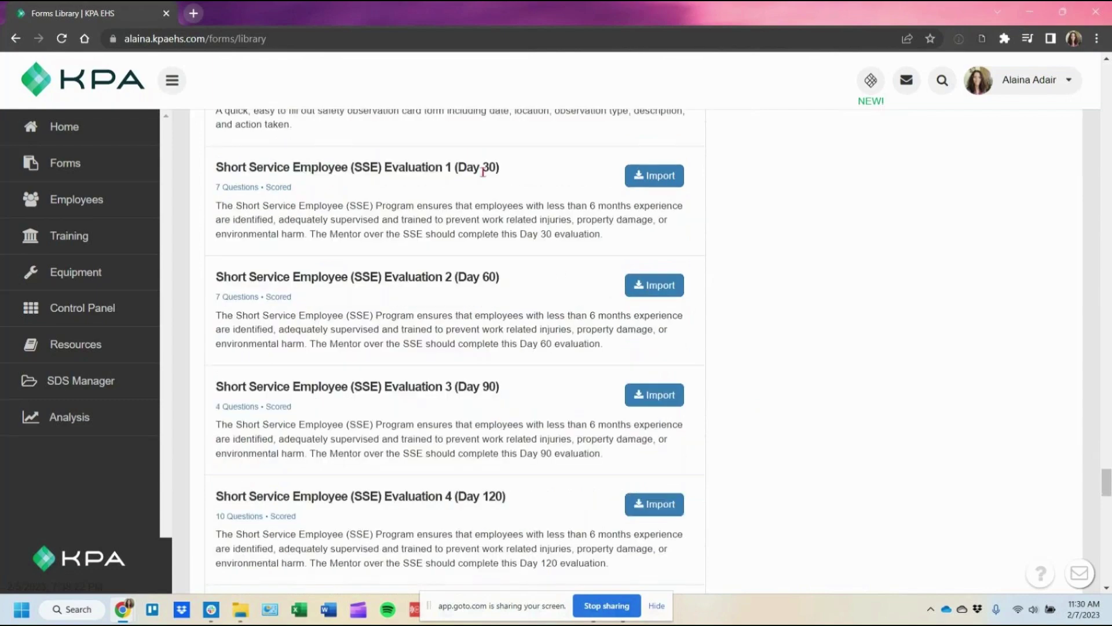
scroll(551, 257, "down", 1)
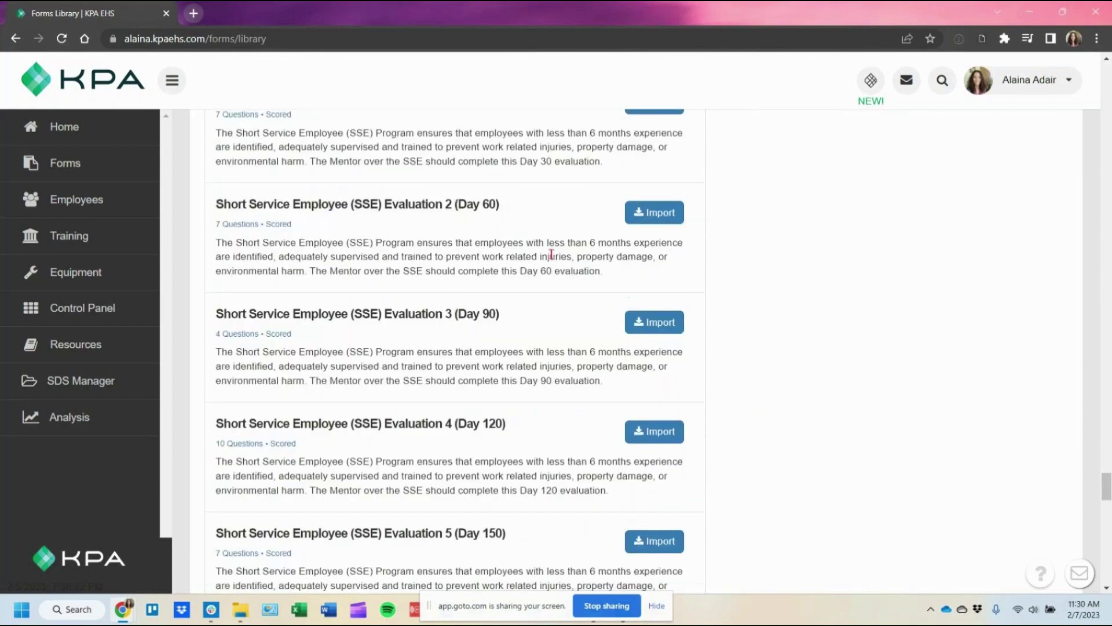
scroll(551, 256, "down", 5)
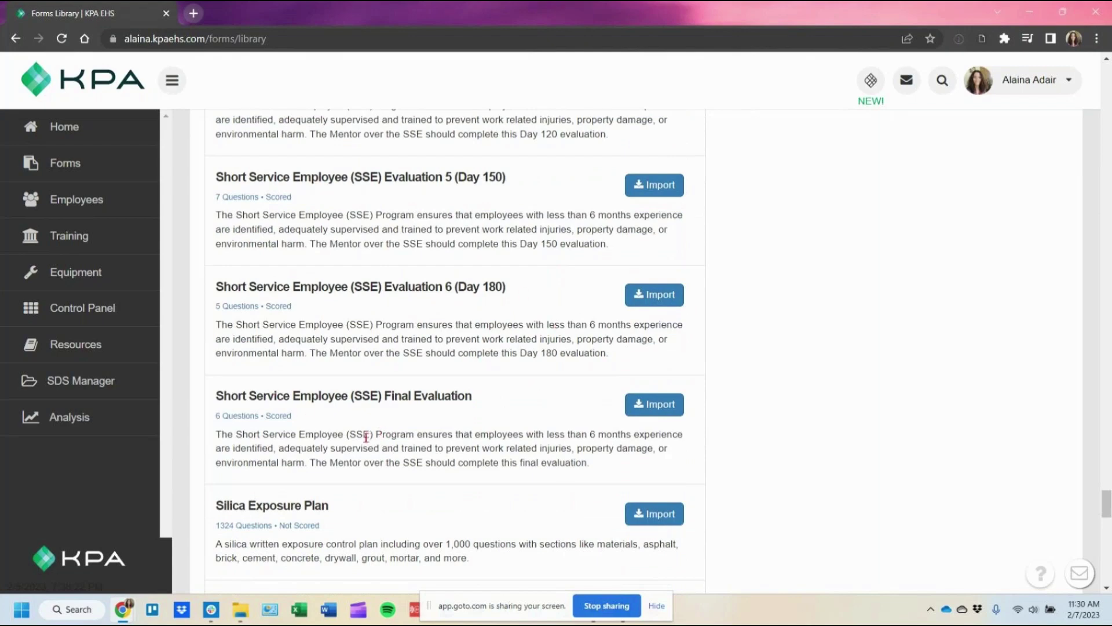
scroll(422, 449, "up", 4)
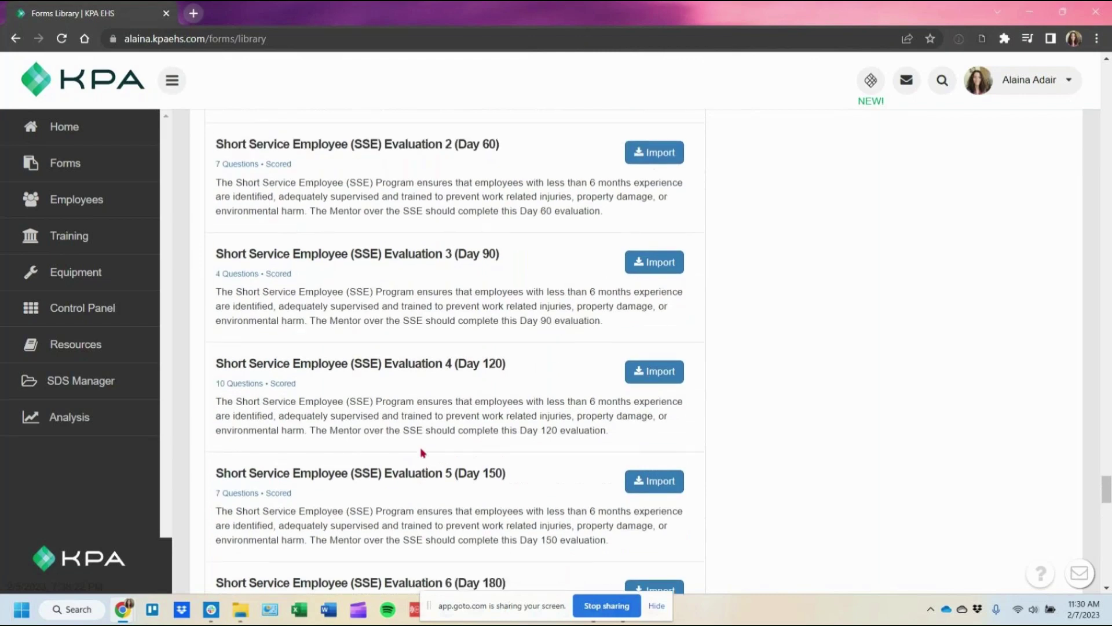
scroll(422, 452, "up", 1)
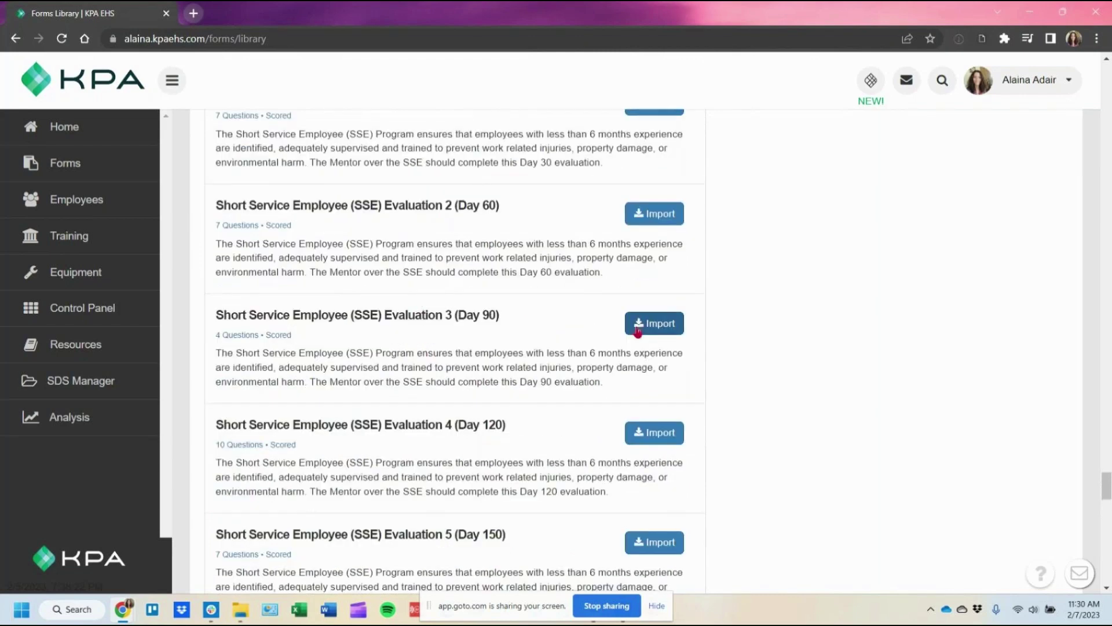
scroll(637, 330, "down", 8)
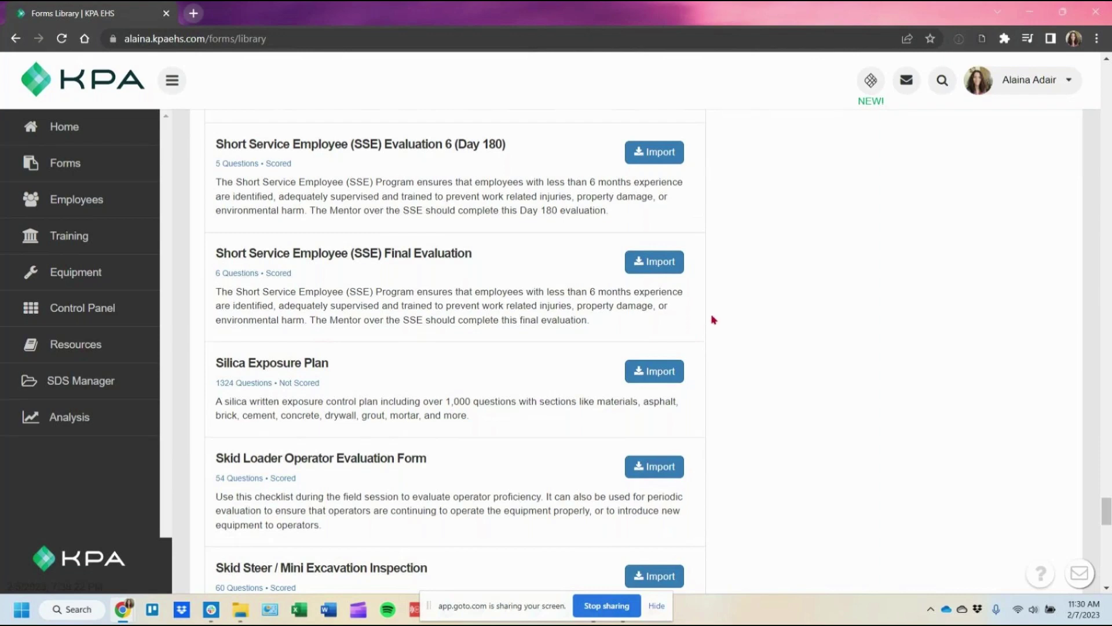
Import the Short Service Employee (SSE) Evaluation 1 (Day 30) form from the forms library.
scroll(711, 320, "up", 10)
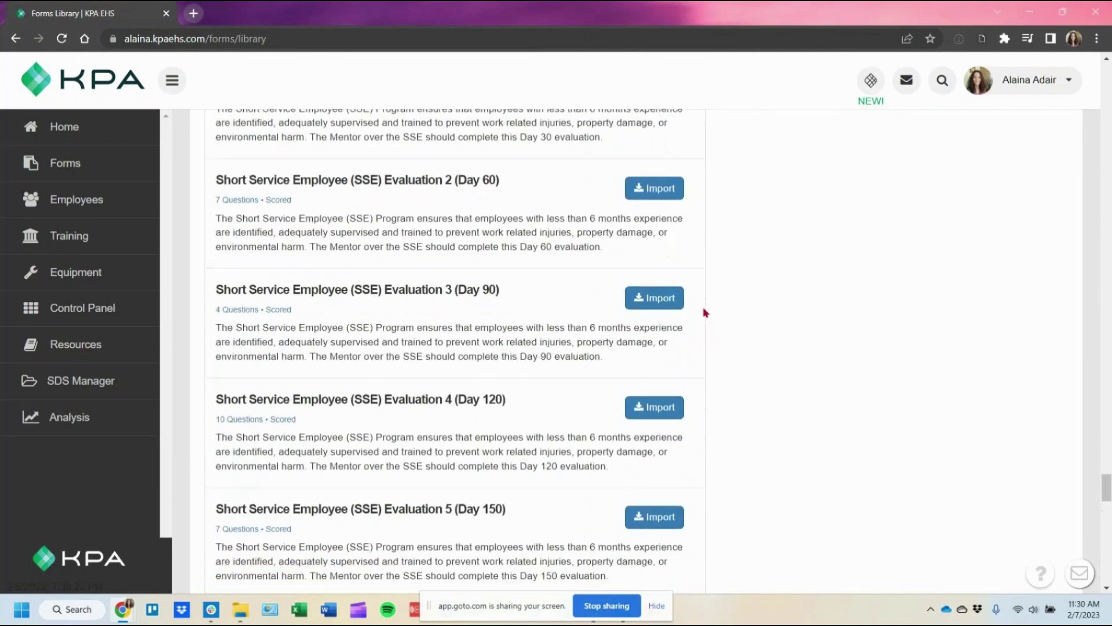
scroll(672, 238, "up", 1)
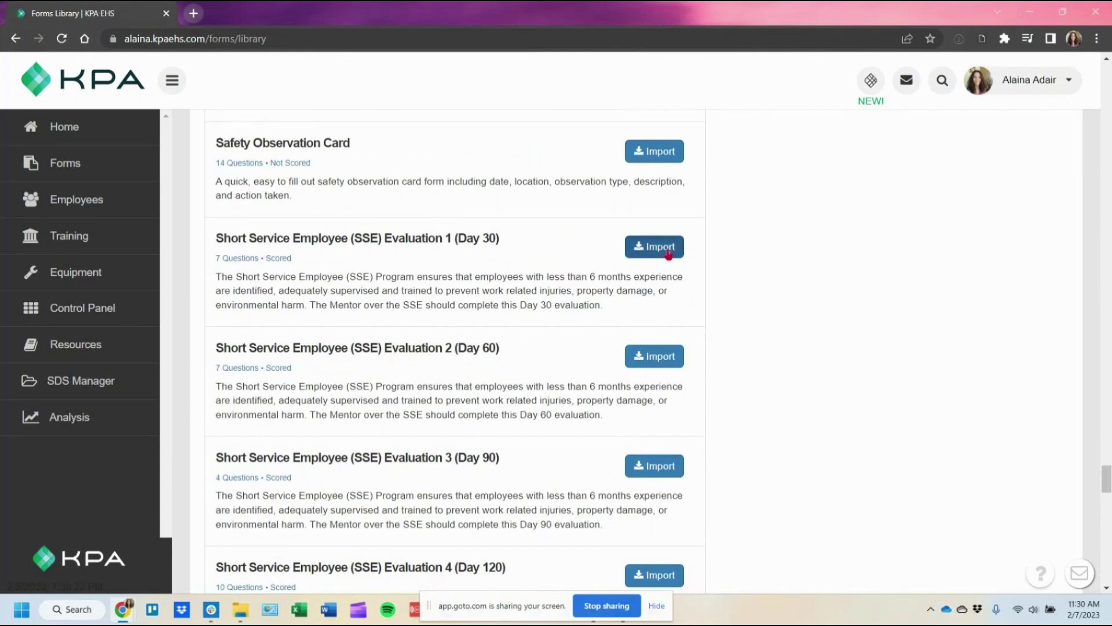
left_click(664, 250)
left_click(446, 426)
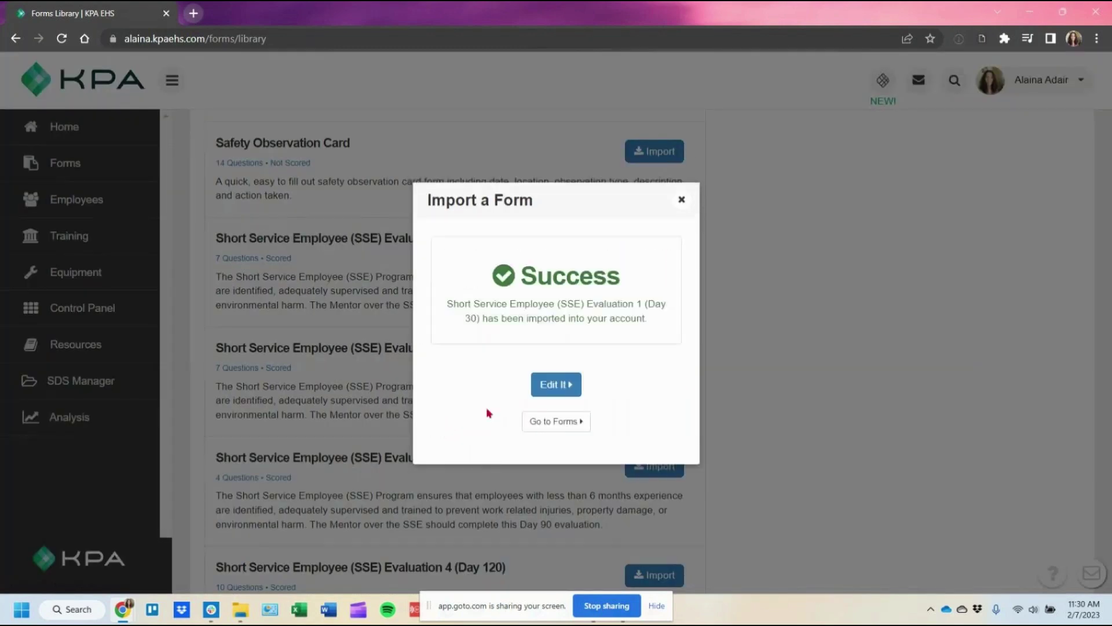
left_click(681, 200)
Import the Short Service Employee (SSE) Evaluation 2 (Day 60) form into the Forms folder.
left_click(677, 365)
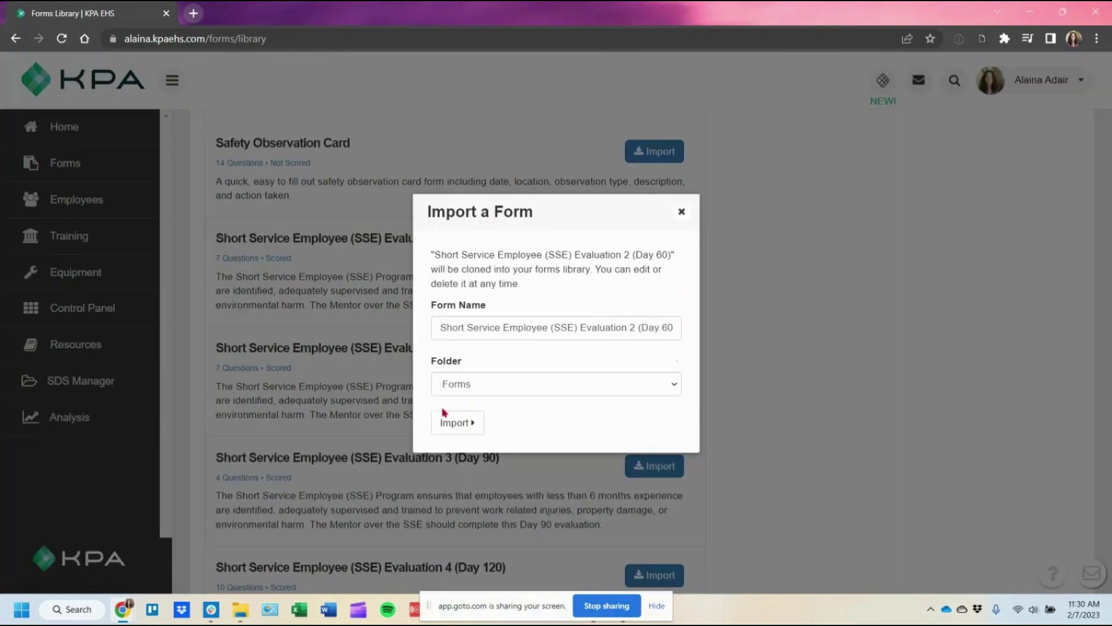
left_click(458, 422)
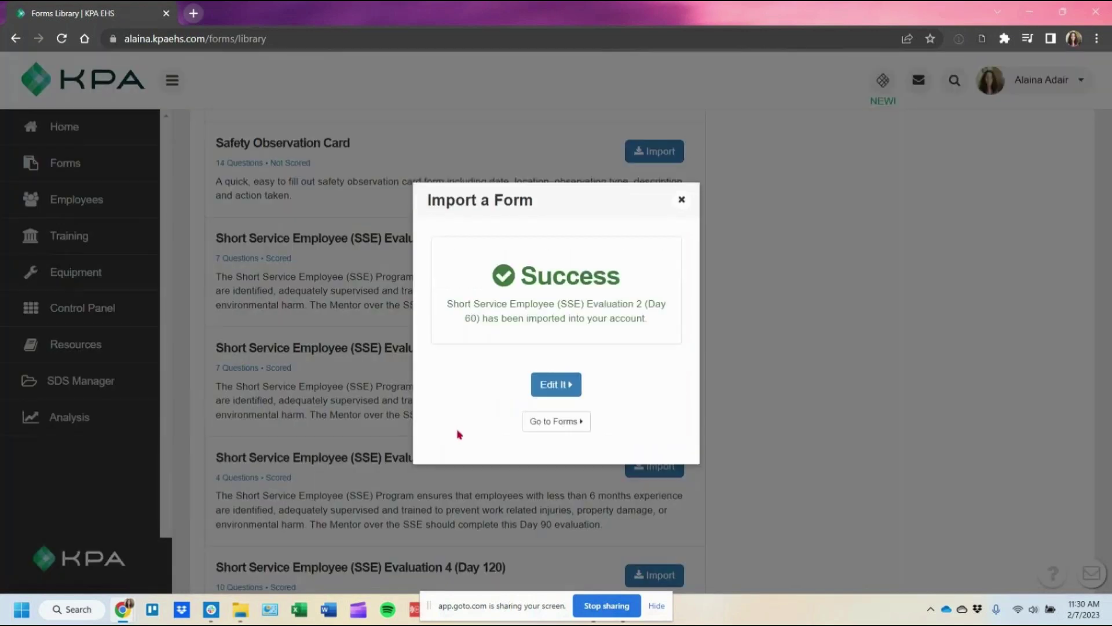
left_click(682, 200)
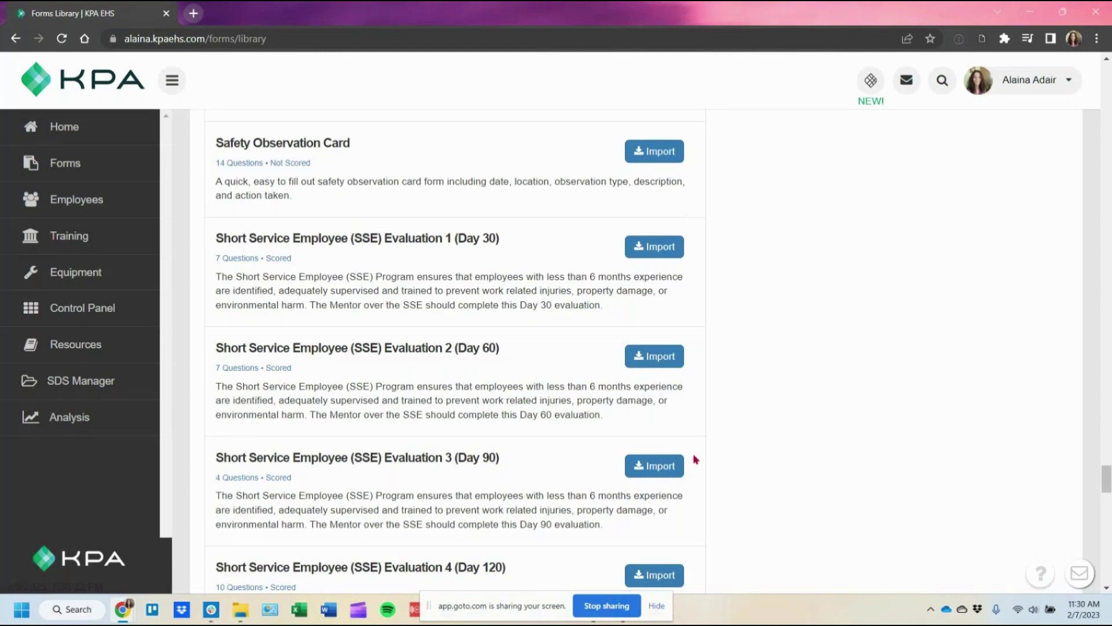
Import the Short Service Employee (SSE) Evaluation 3 (Day 90) form from the library.
left_click(664, 475)
left_click(457, 423)
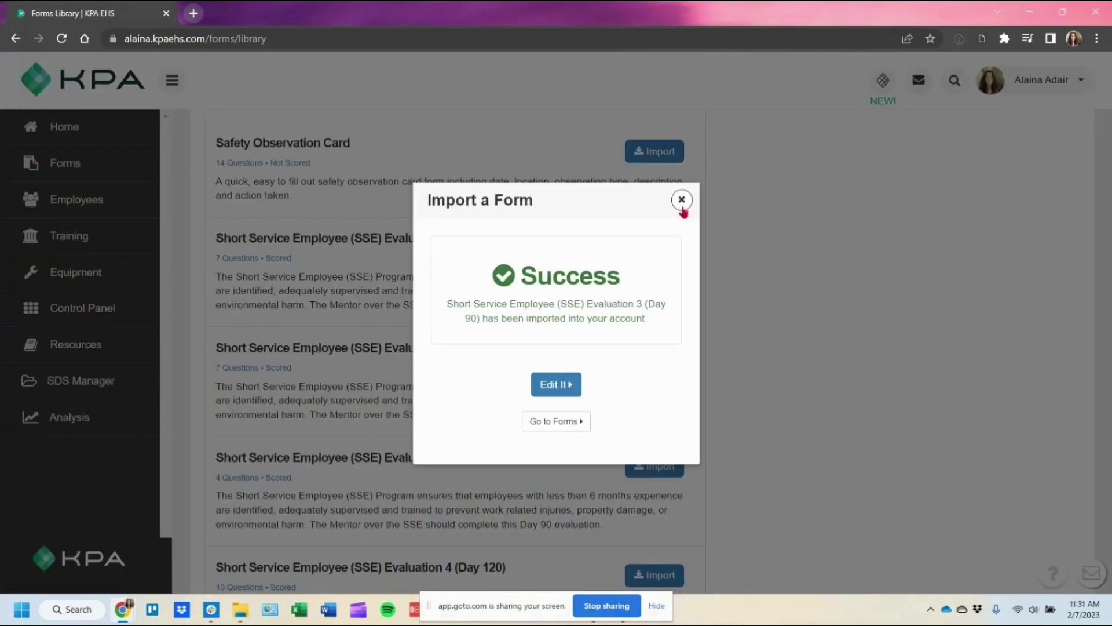
left_click(681, 200)
Import the Short Service Employee (SSE) Final Evaluation form from the library.
scroll(608, 282, "down", 9)
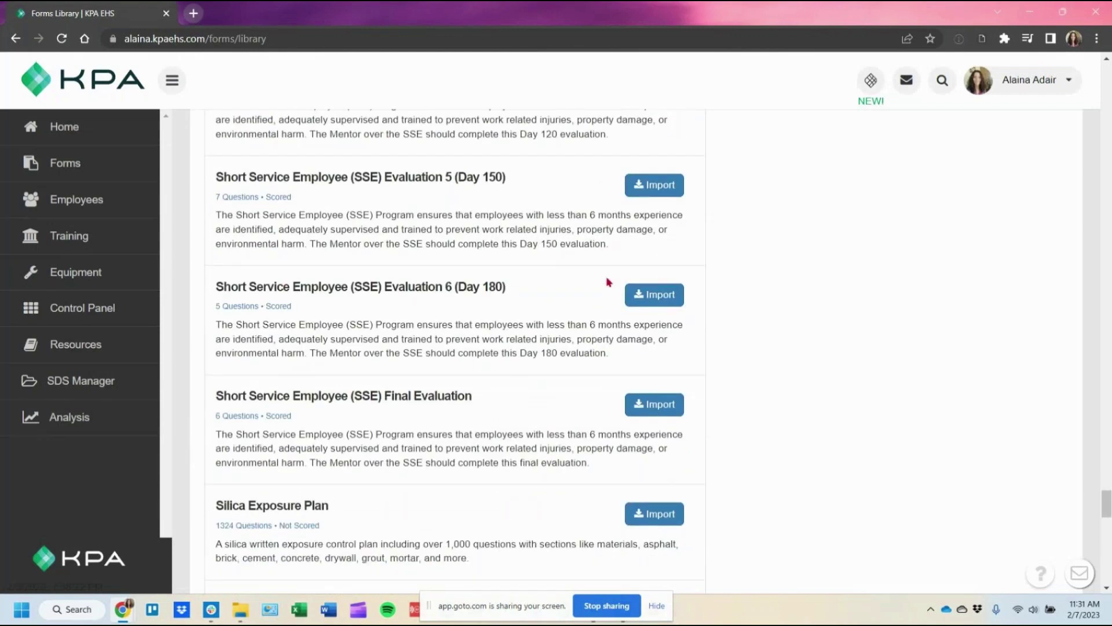
scroll(609, 283, "down", 2)
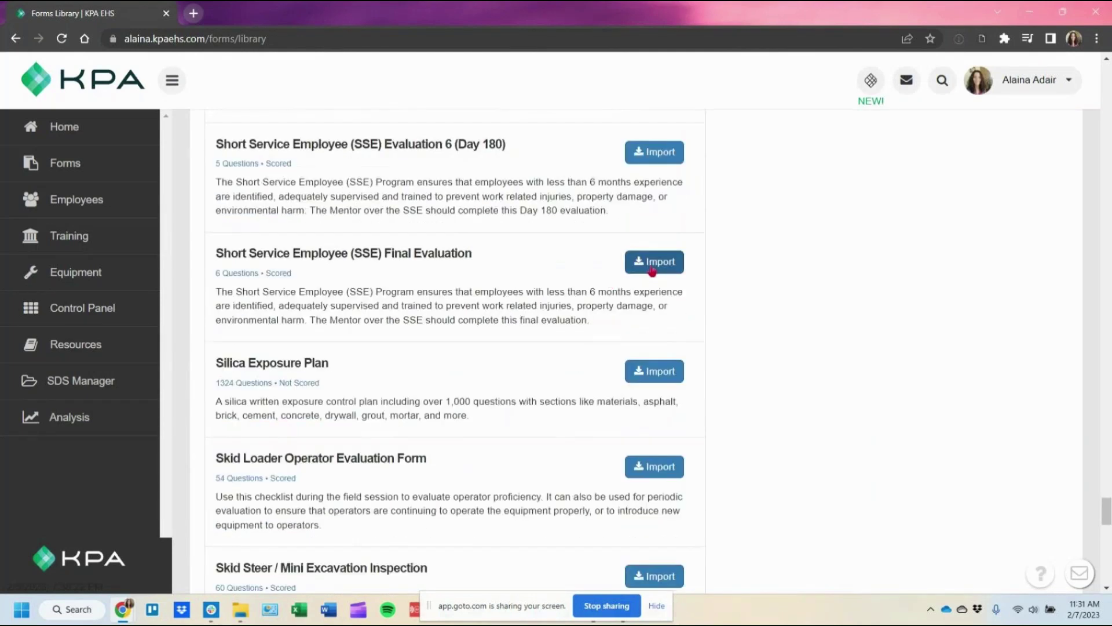
left_click(653, 265)
left_click(485, 423)
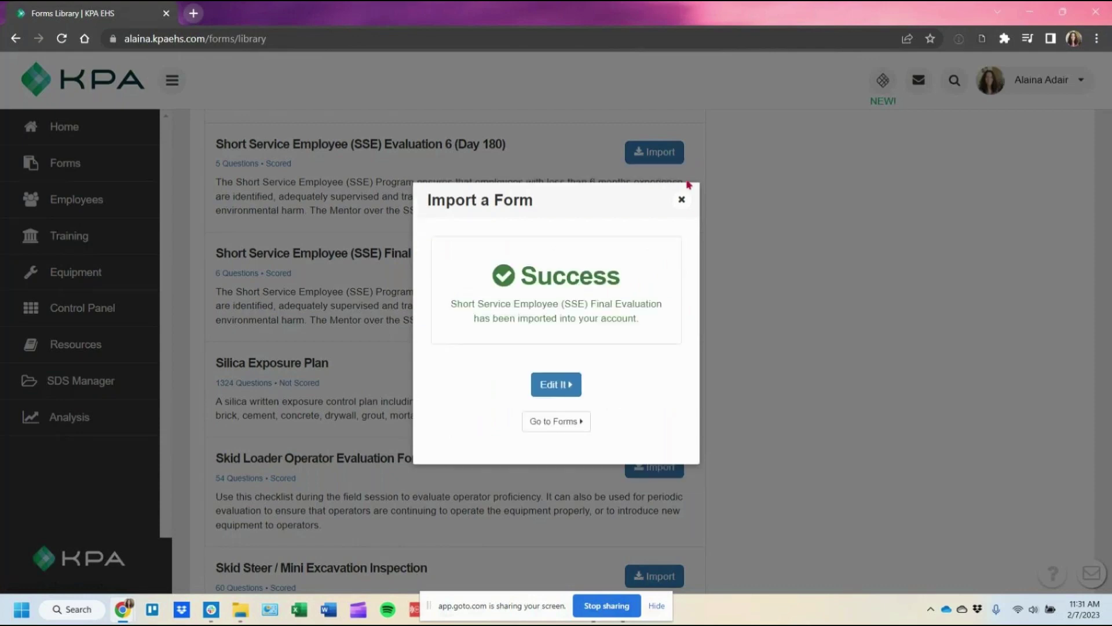
left_click(681, 201)
Check the account's forms list for the imported Short Service Employee evaluation forms.
left_click(75, 167)
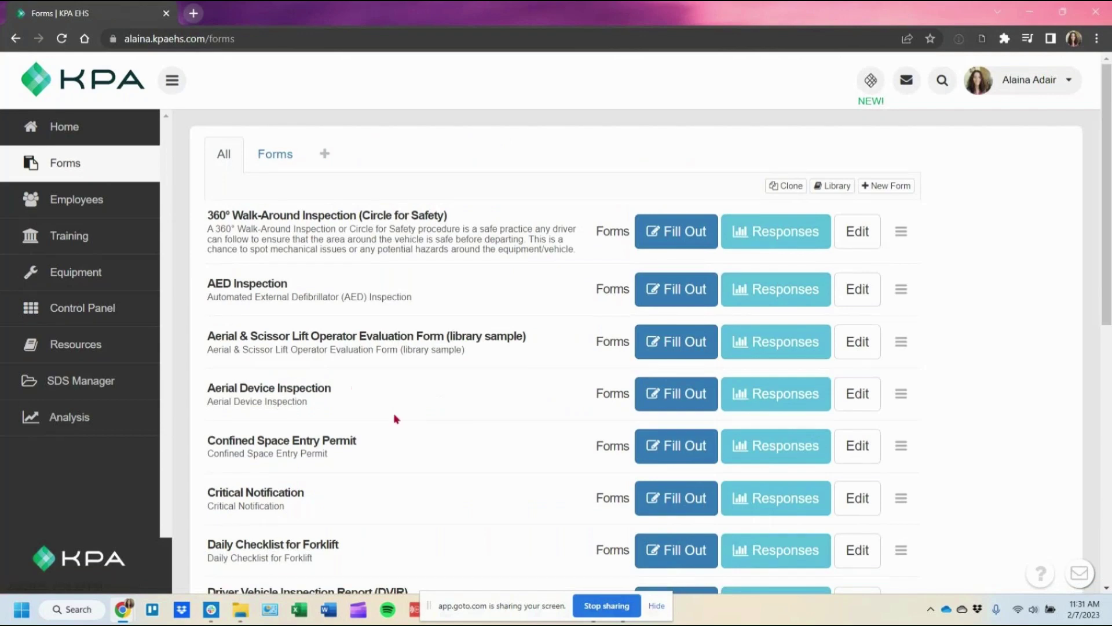
scroll(397, 414, "down", 5)
scroll(396, 403, "down", 4)
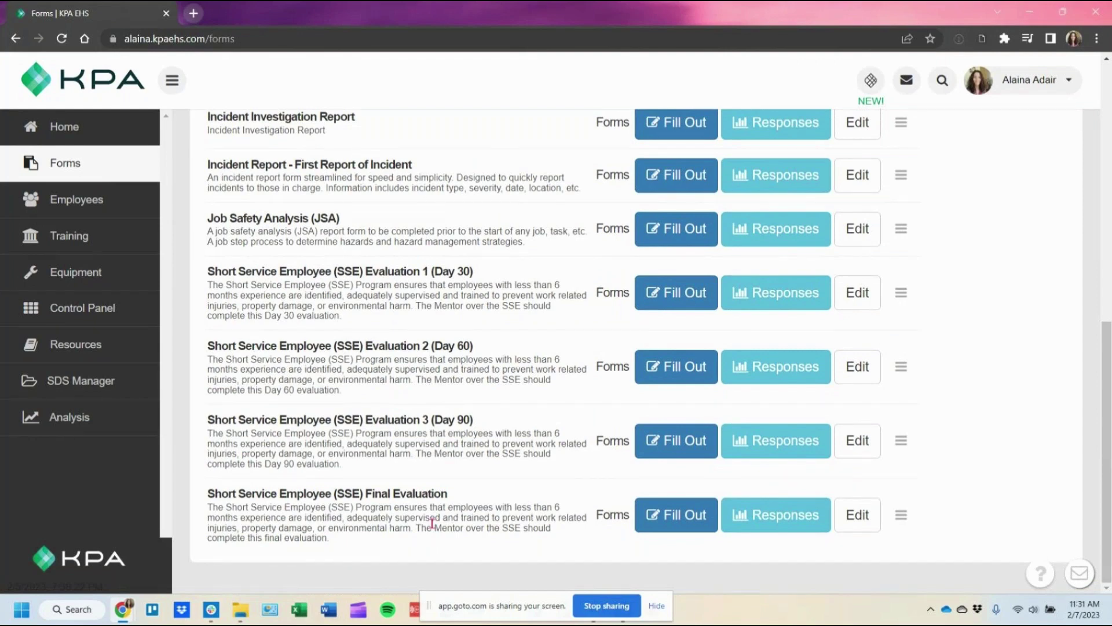
Add a new scheduled evaluation to the New-Hire Evaluation Schedule.
left_click(114, 308)
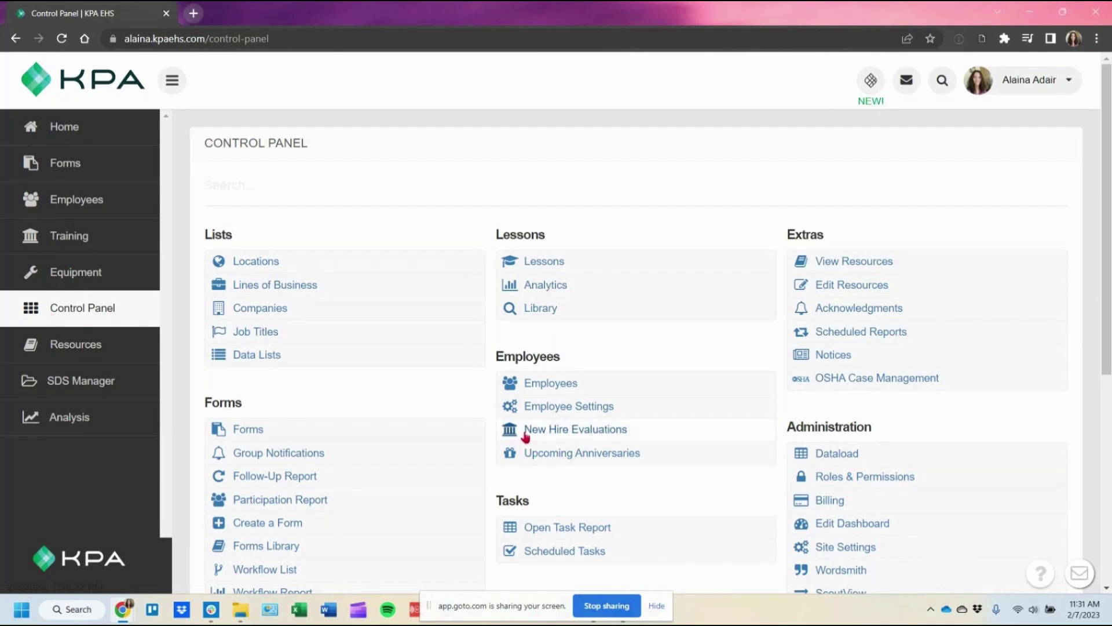
left_click(653, 439)
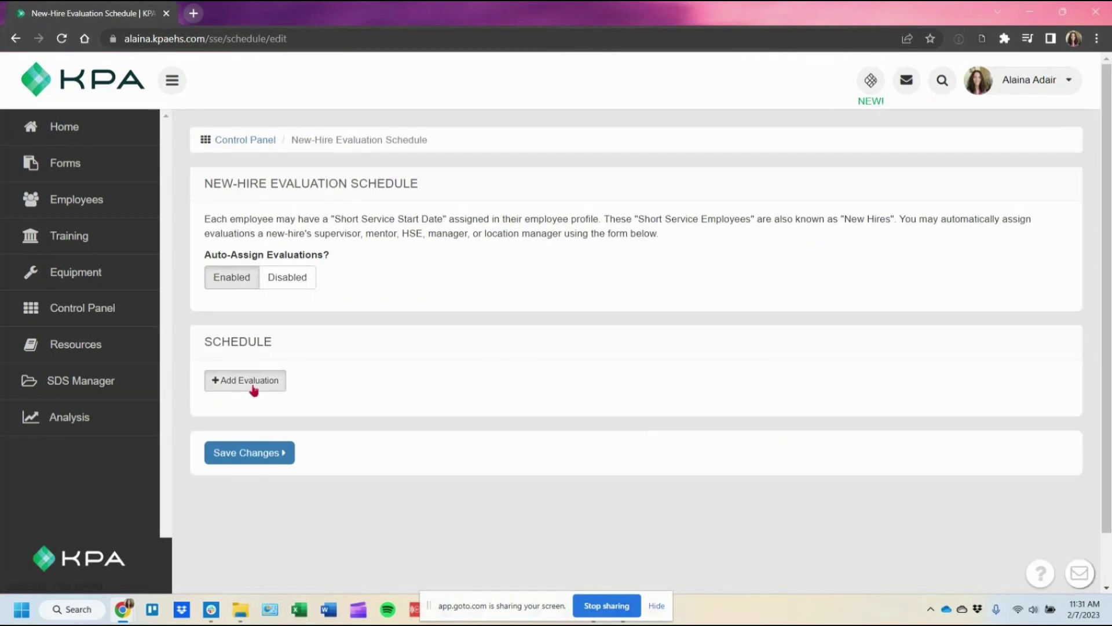
left_click(253, 385)
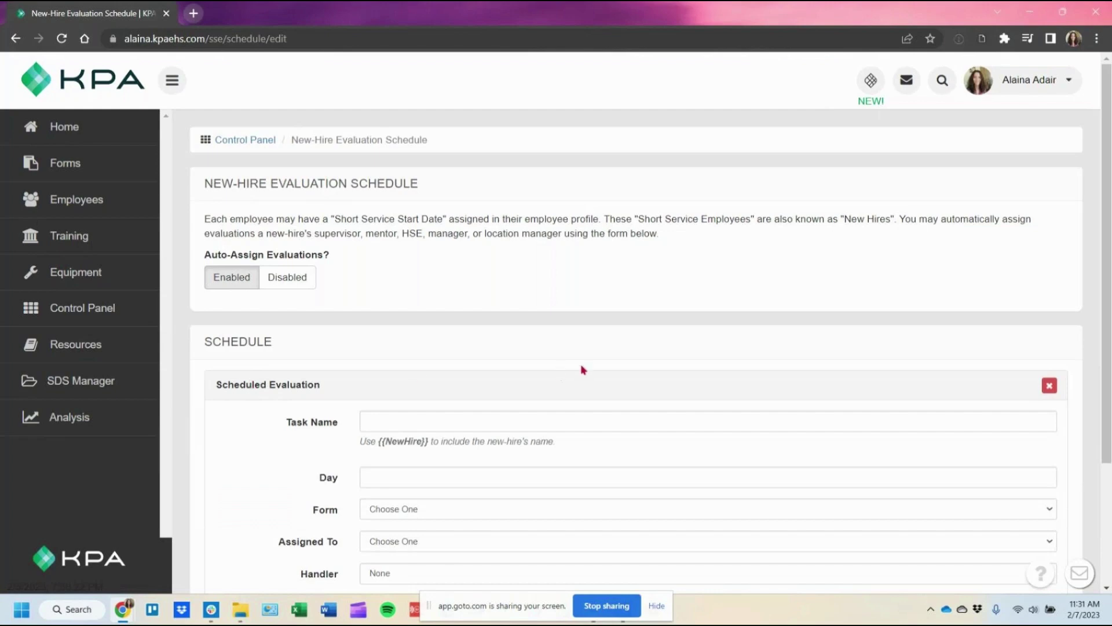
scroll(580, 363, "down", 3)
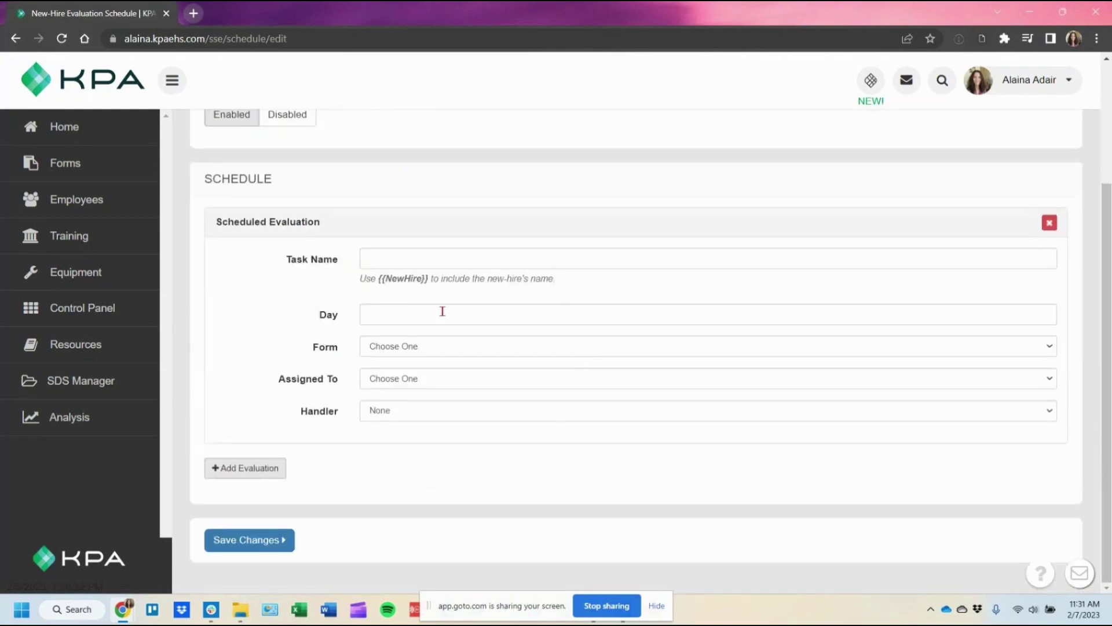
Set the scheduled evaluation to day 30 with the Short Service Employee (SSE) Evaluation 1 (Day 30) form, assigned to the Mentor.
left_click(441, 311)
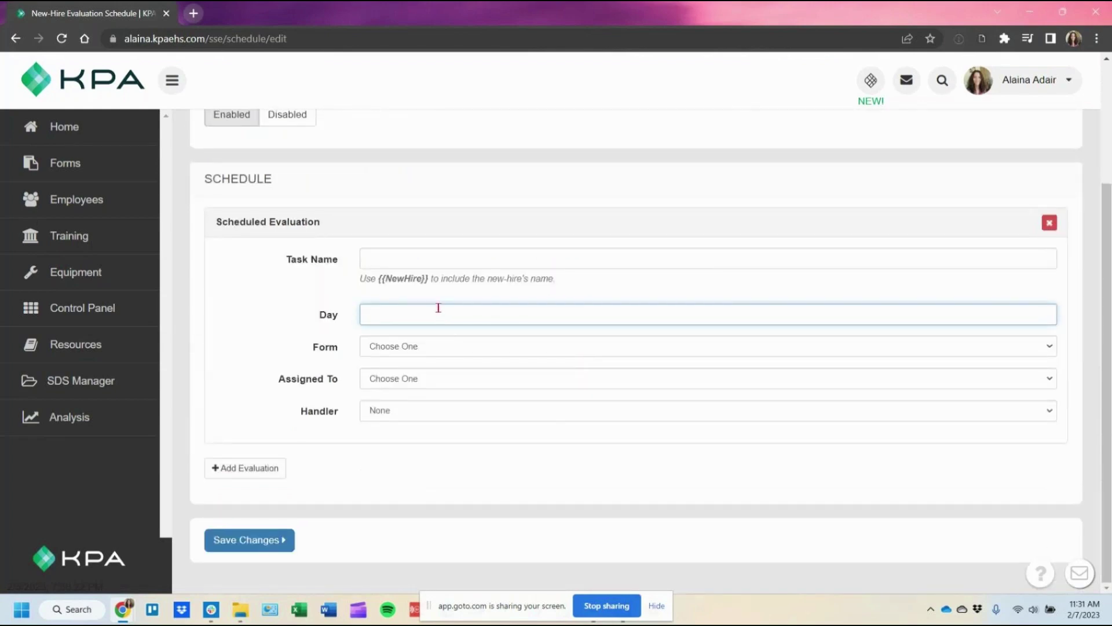
type("30")
left_click(374, 351)
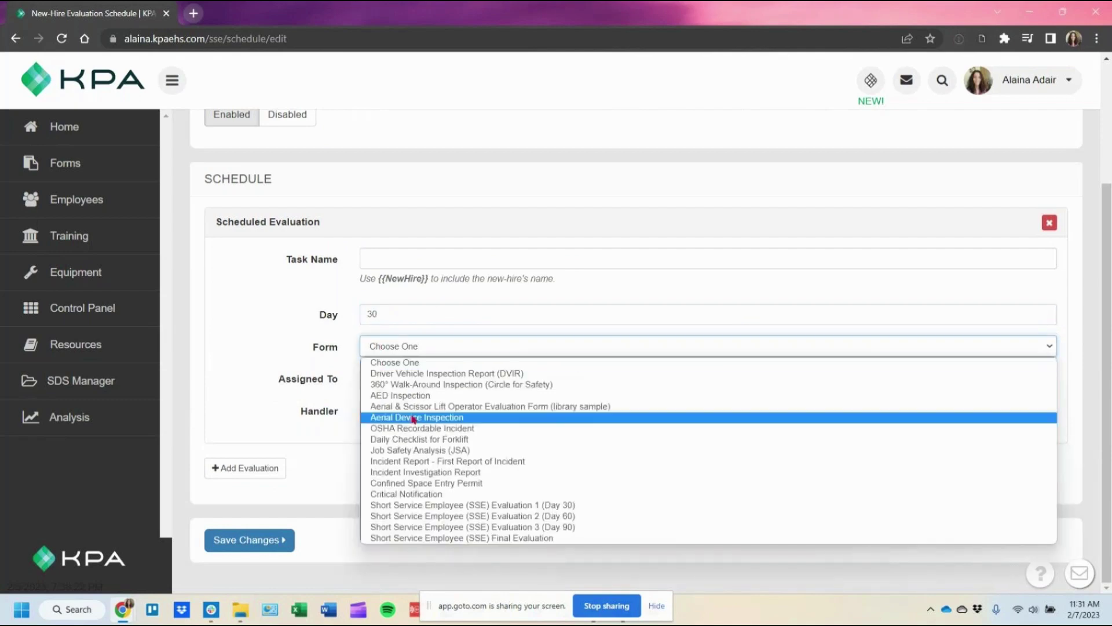
left_click(587, 508)
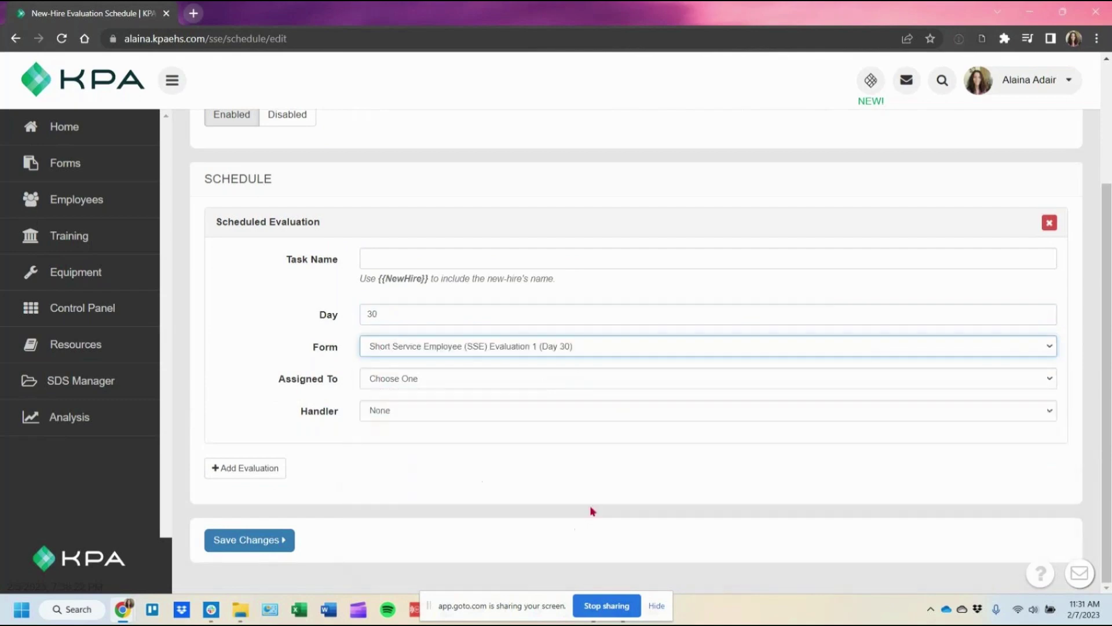
left_click(490, 383)
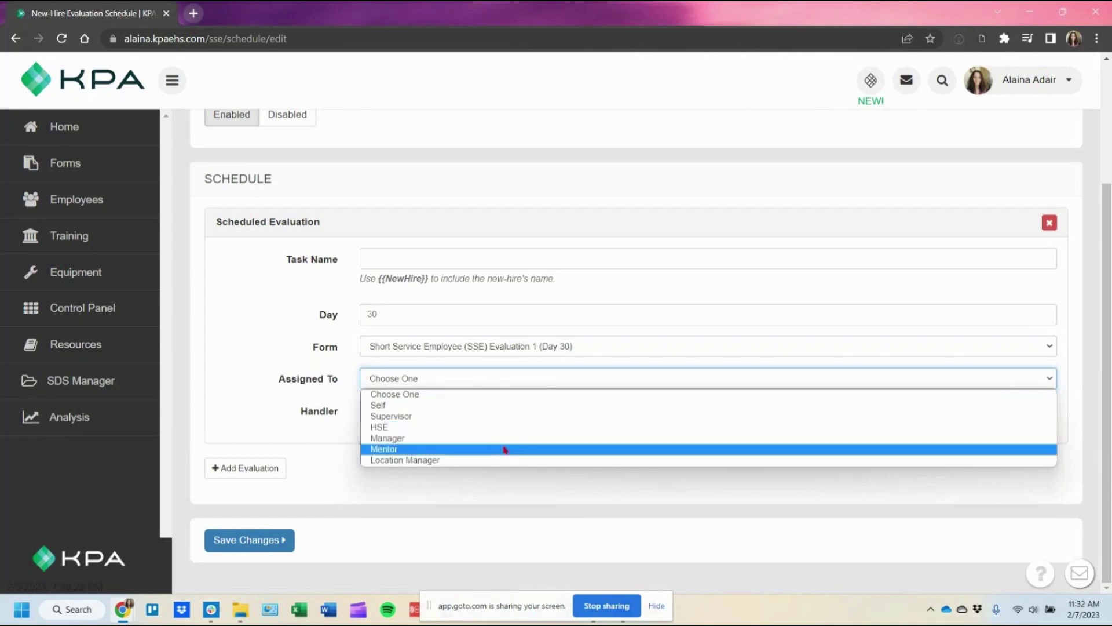
left_click(505, 450)
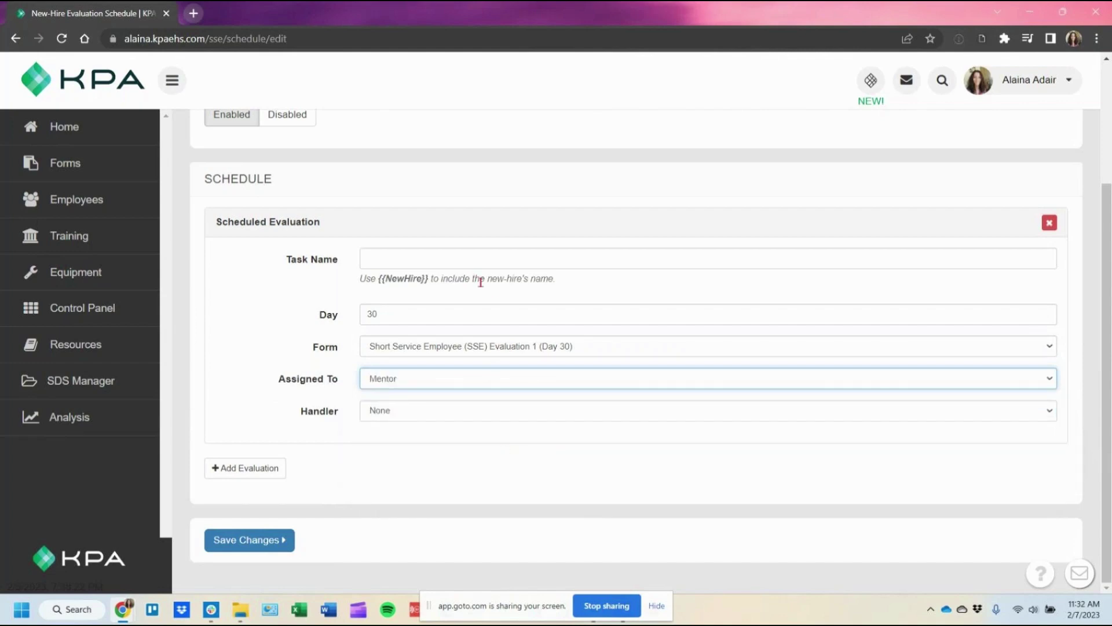
Name the day 30 evaluation task "{{NewHire}} Day 30 SSE Evaluation" and keep its handler set to None.
left_click(375, 258)
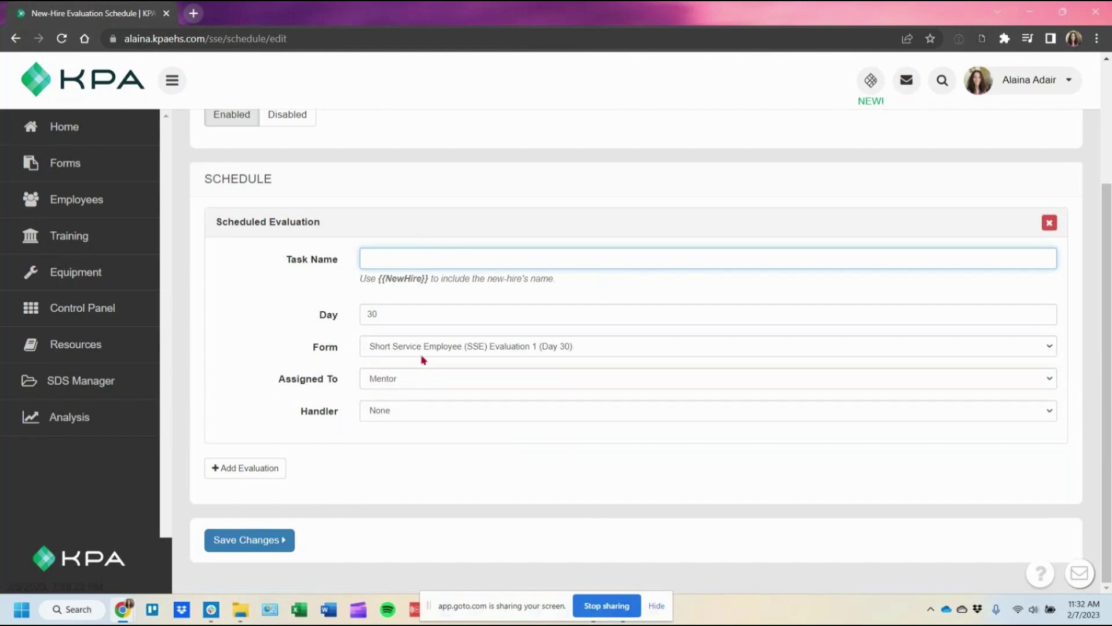
left_click_drag(375, 276, 428, 279)
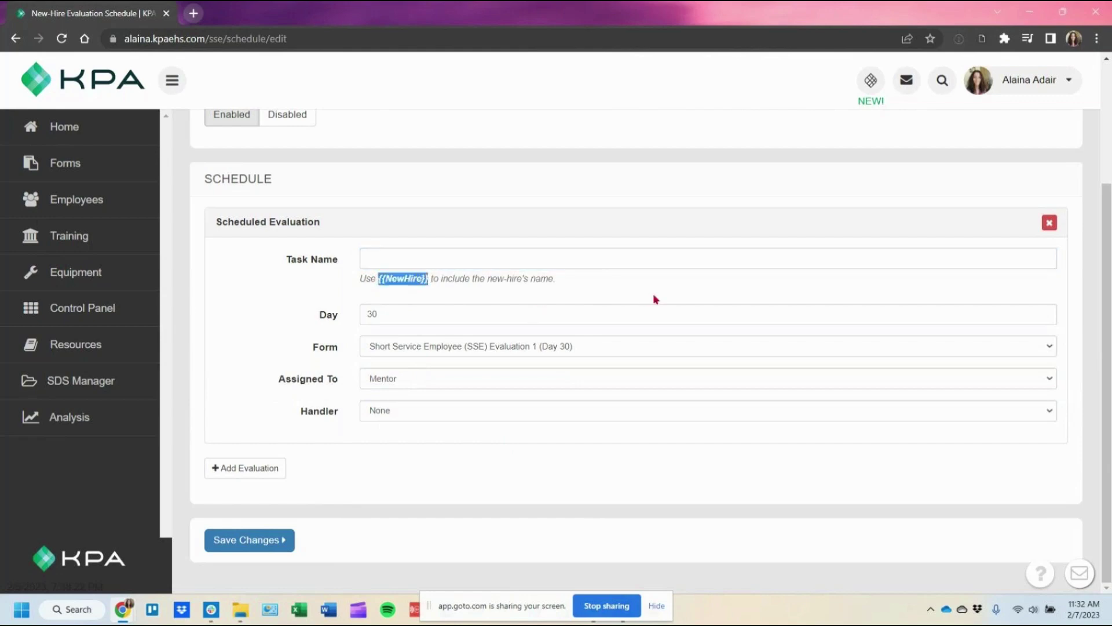
left_click(491, 255)
type("{{NewHire}}")
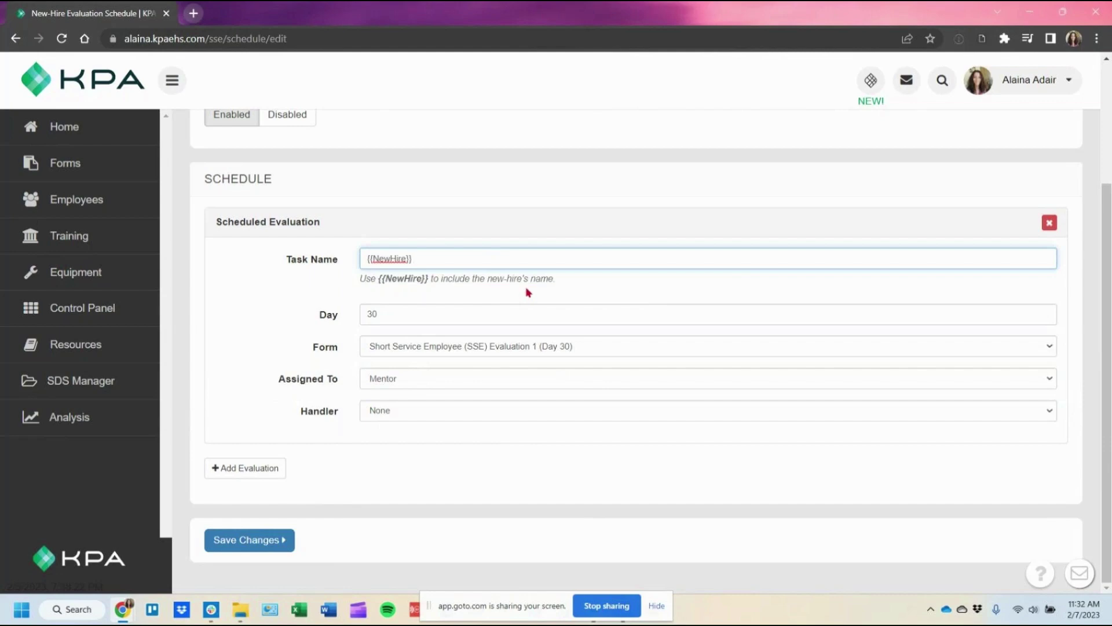
type("Day 30 SSE Evaluation")
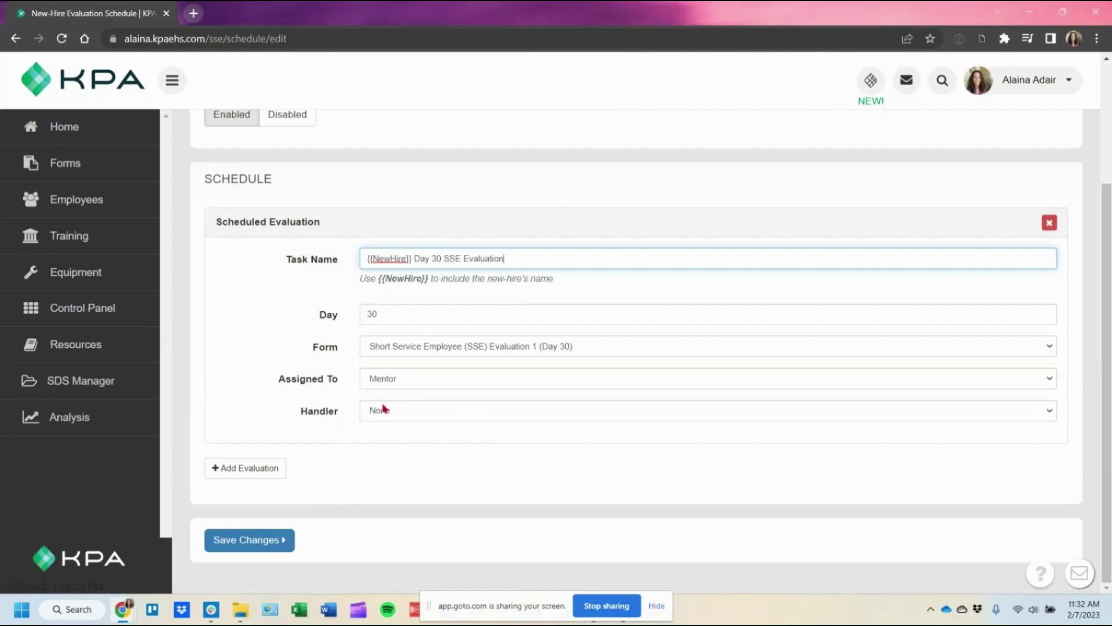
left_click(443, 418)
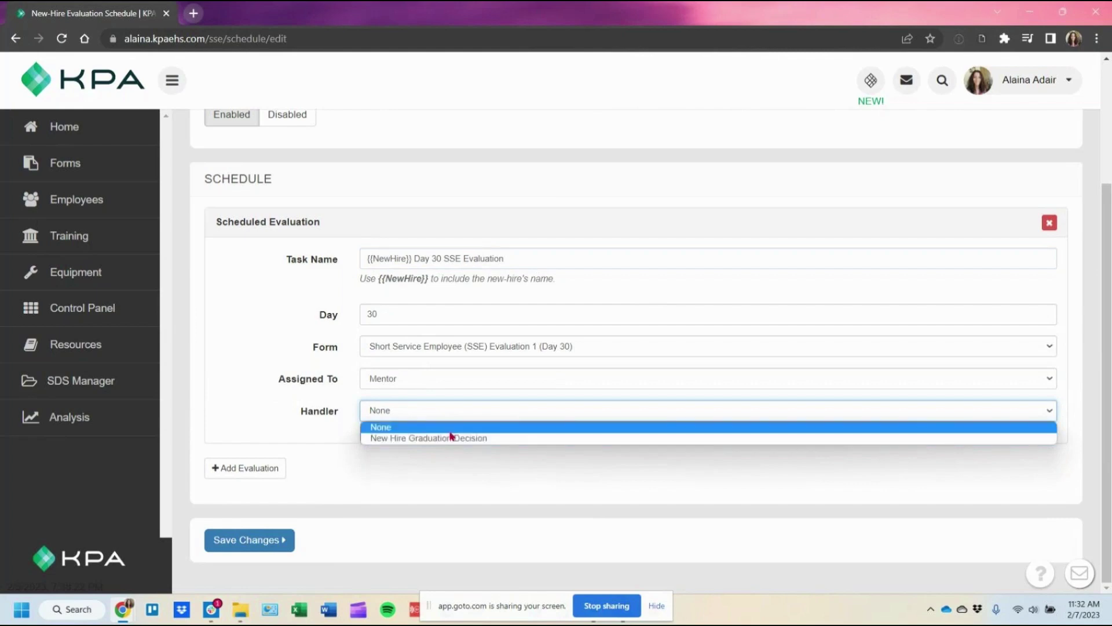
left_click(451, 431)
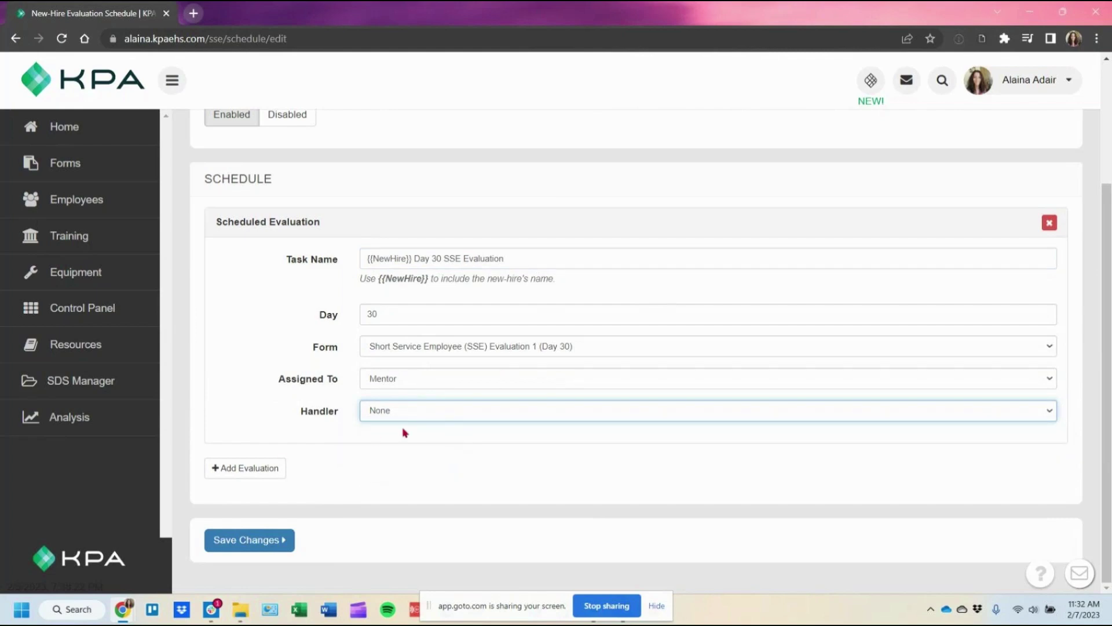
Add a second scheduled evaluation, reusing the first task name changed to "{{NewHire}} Day 60 SSE Evaluation".
left_click(247, 469)
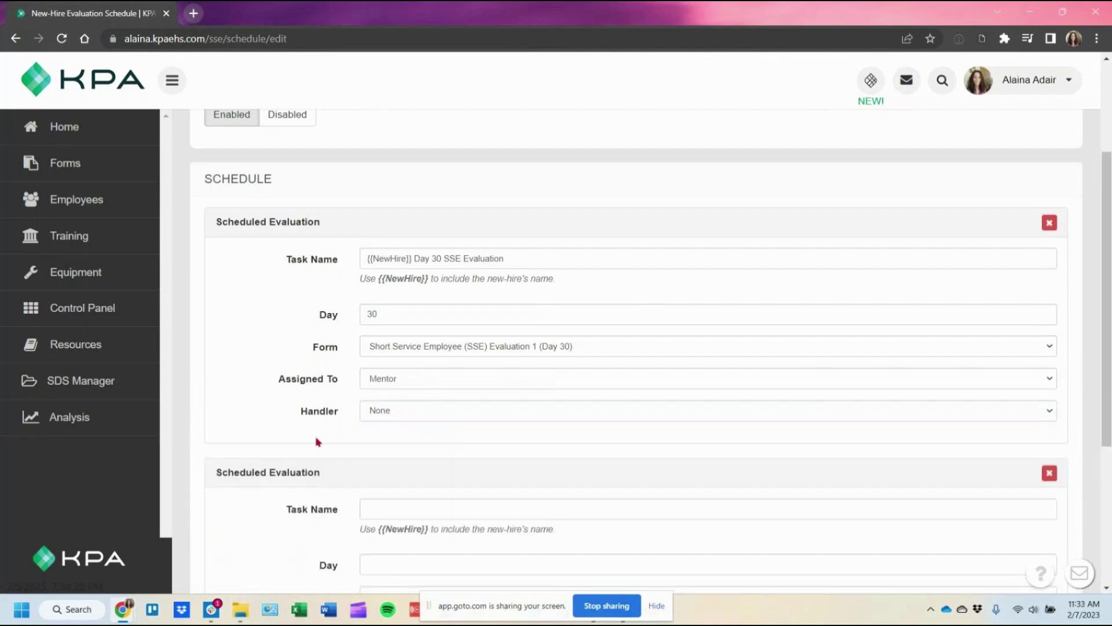
scroll(364, 293, "down", 3)
scroll(366, 311, "up", 1)
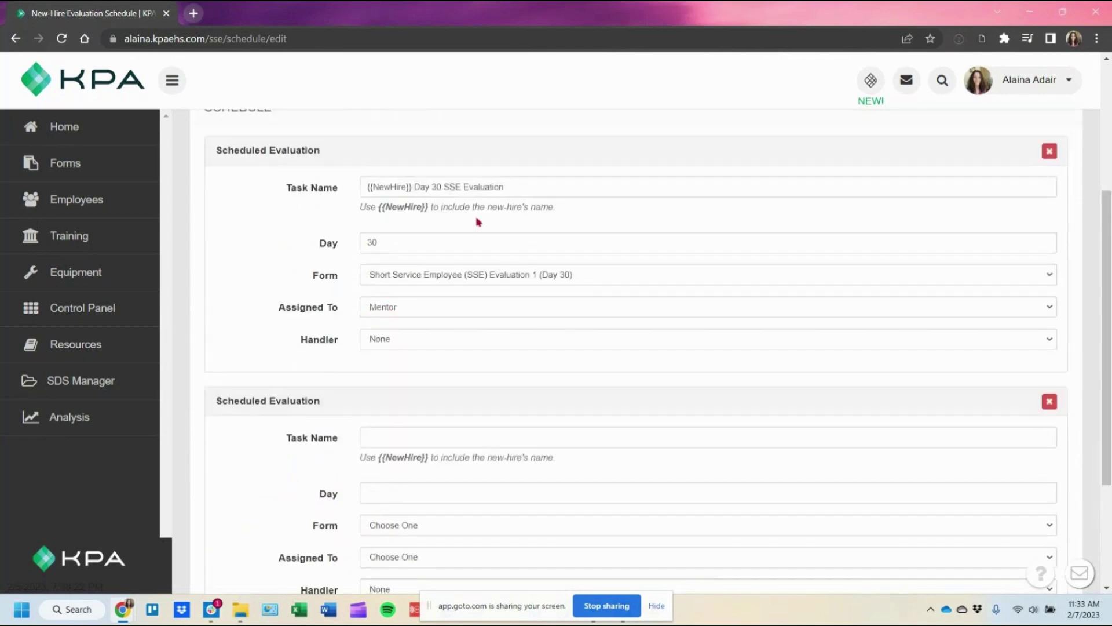
left_click(501, 187)
left_click_drag(501, 187, 317, 194)
key("ctrl+c")
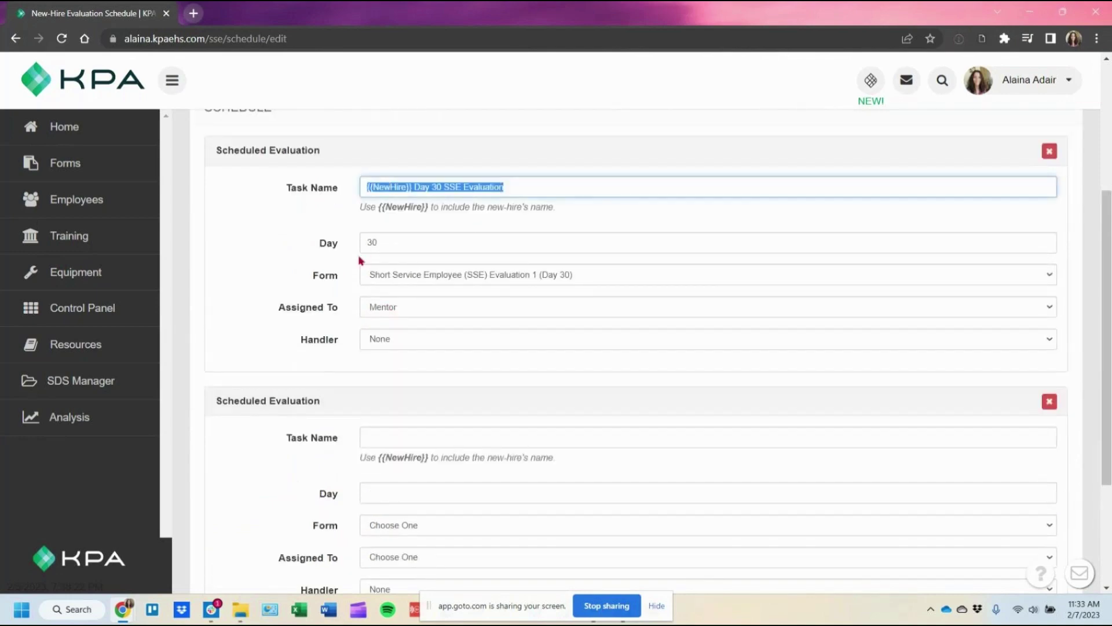
scroll(383, 366, "down", 1)
left_click(389, 366)
key("ctrl+v")
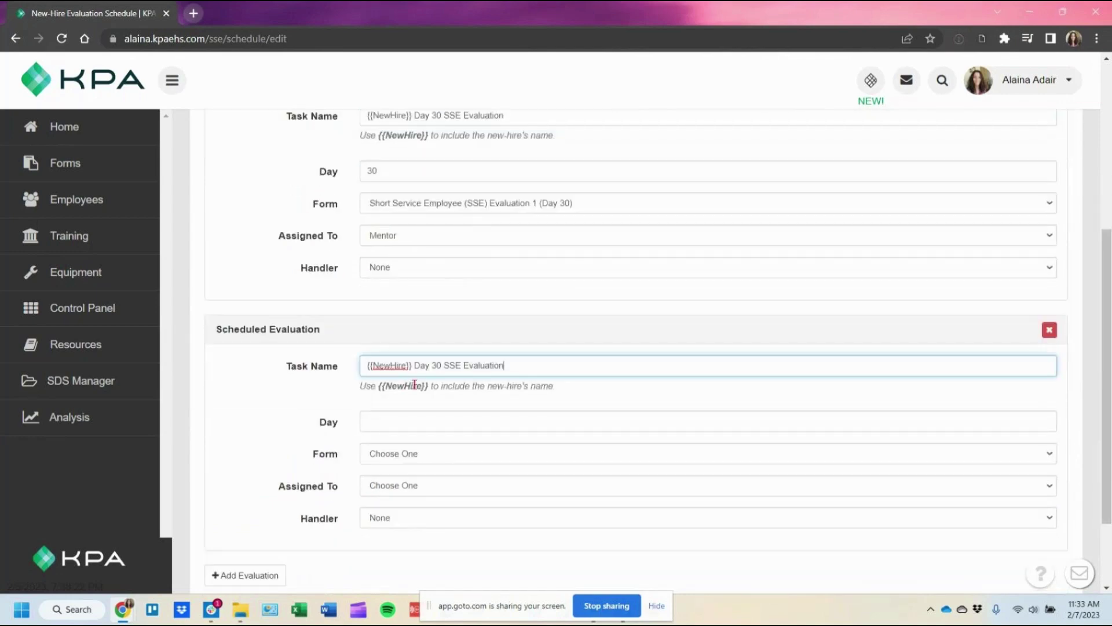
left_click(436, 365)
Set the second evaluation to day 60 with the Short Service Employee (SSE) Evaluation 2 (Day 60) form, assigned to the Mentor.
left_click(422, 427)
type("60")
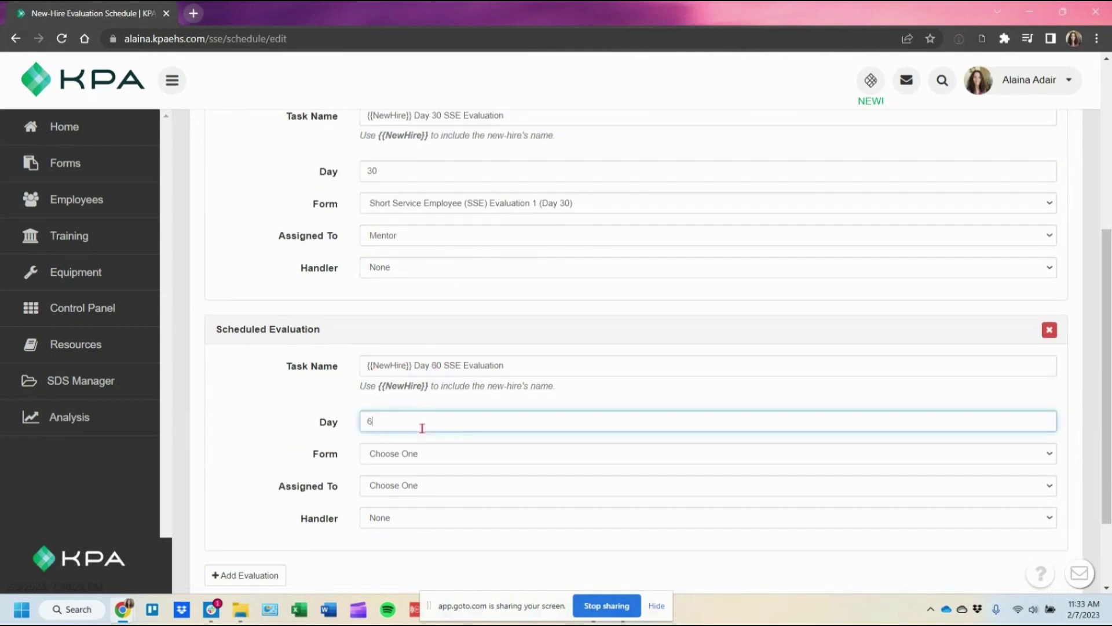
left_click(417, 458)
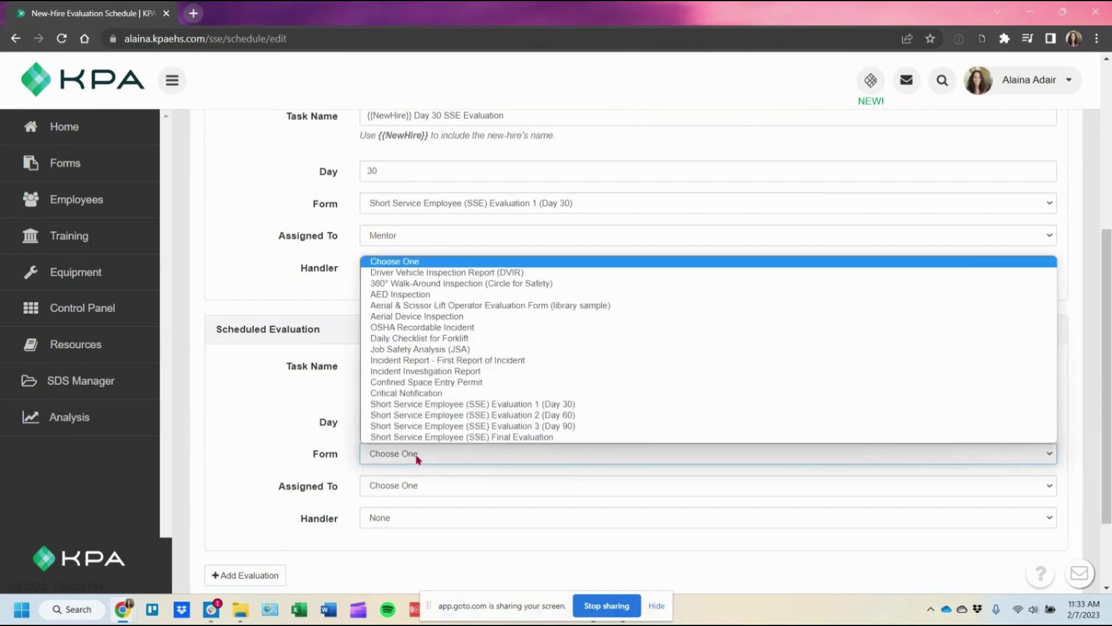
left_click(588, 415)
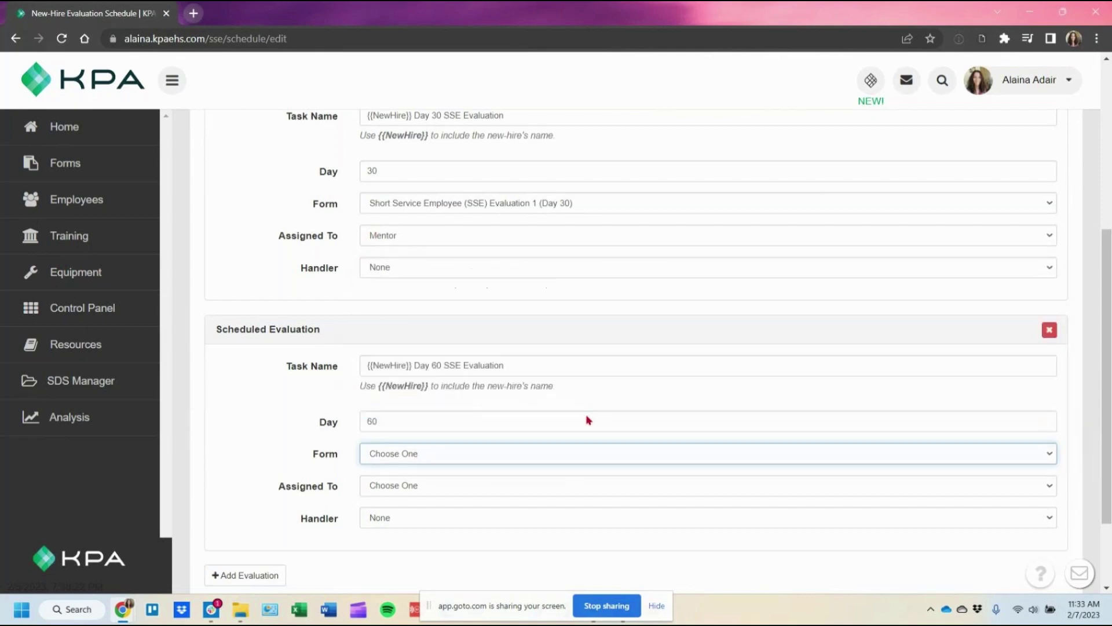
left_click(470, 489)
left_click(432, 557)
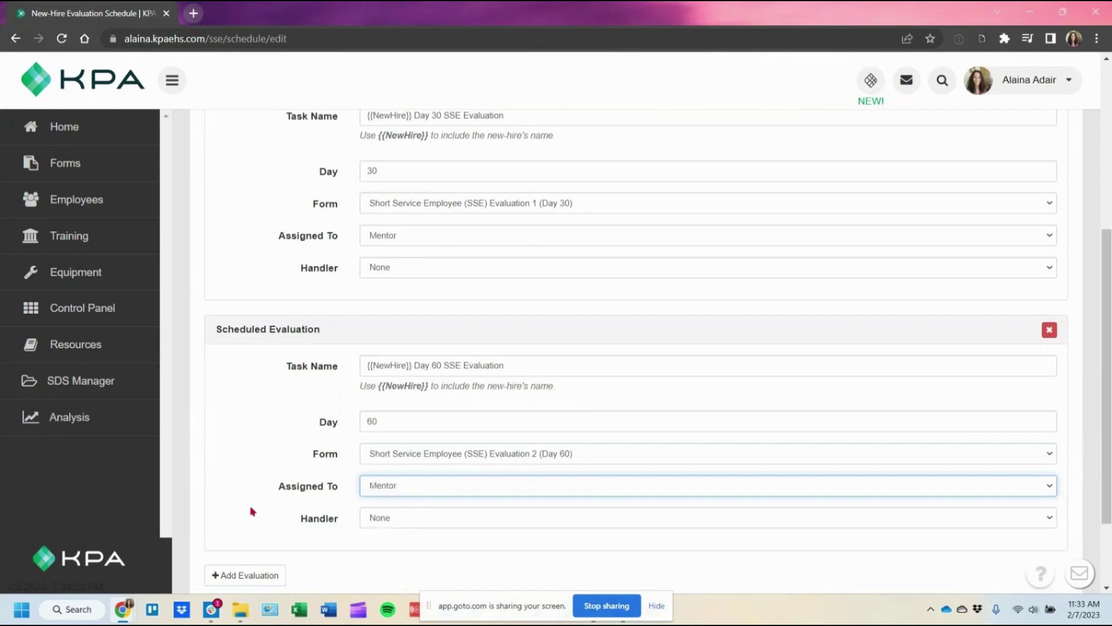
Add a third scheduled evaluation, reusing the previous task name changed to "{{NewHire}} Day 90 SSE Evaluation".
scroll(292, 484, "down", 2)
left_click(251, 467)
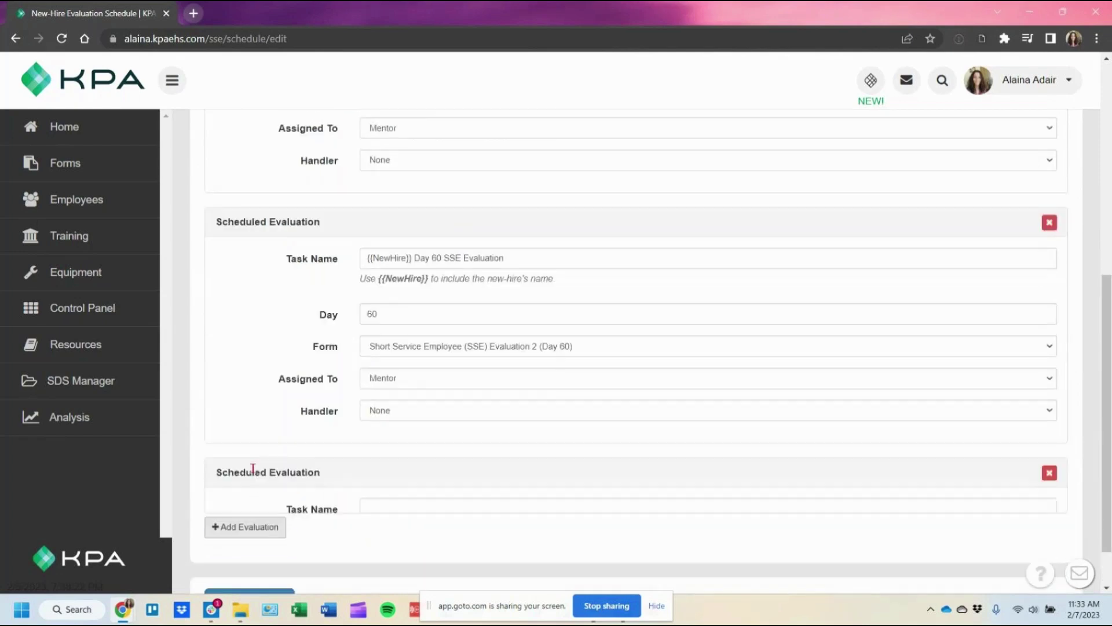
left_click_drag(510, 260, 255, 285)
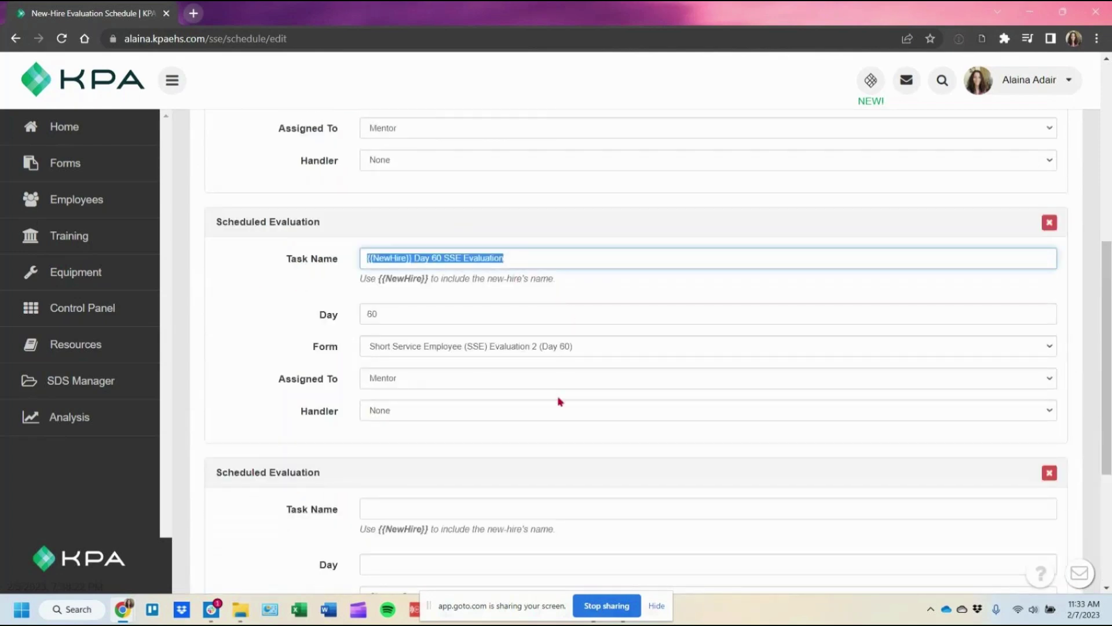
key("ctrl+c")
left_click(415, 509)
key("ctrl+v")
scroll(435, 292, "down", 4)
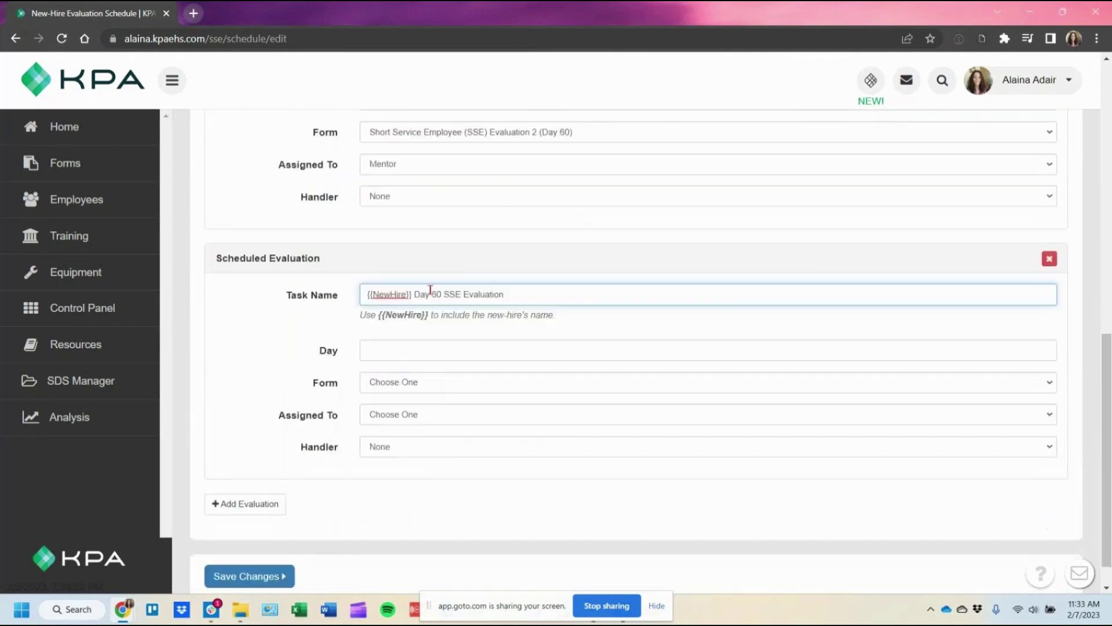
double_click(437, 293)
type("90")
Set the third evaluation to day 90 with the Short Service Employee (SSE) Evaluation 3 (Day 90) form, assigned to the Mentor.
left_click(467, 351)
type("90")
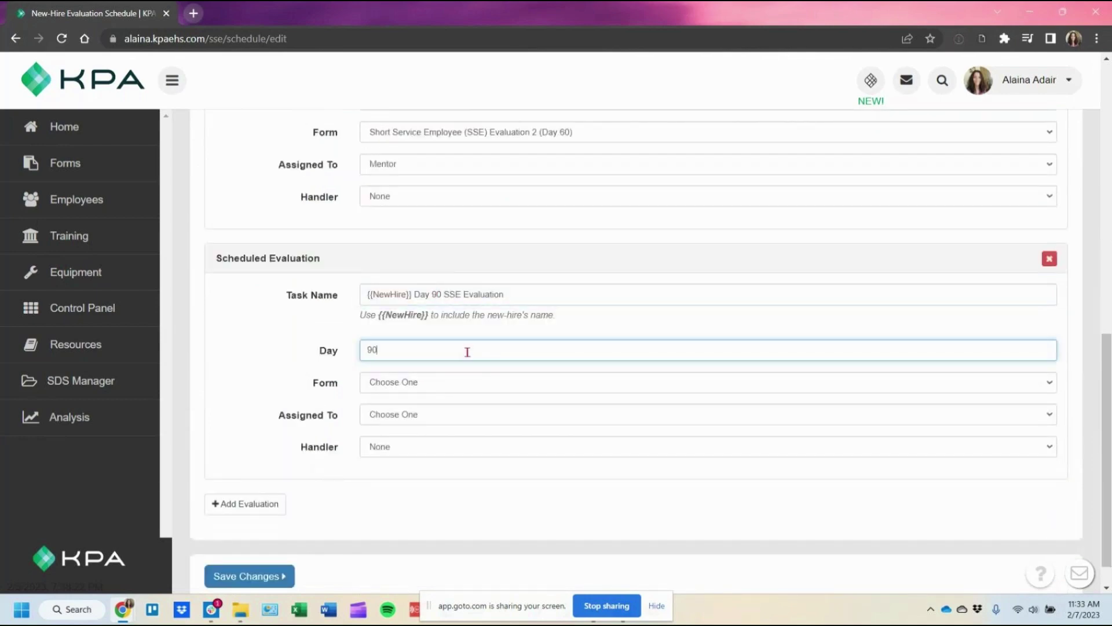
left_click(450, 388)
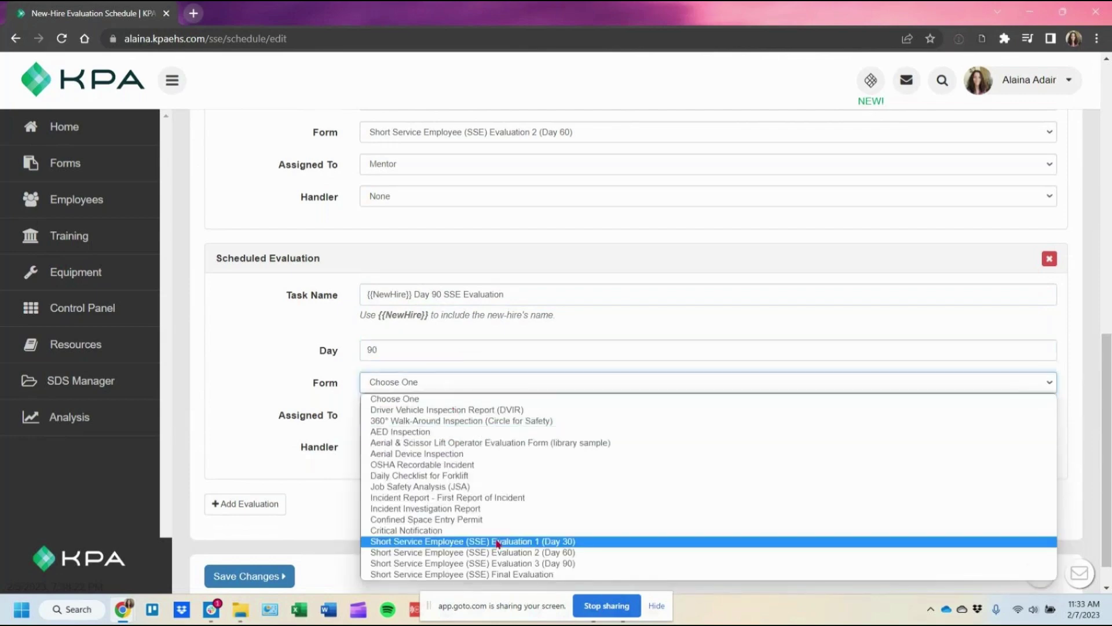
left_click(500, 564)
left_click(454, 422)
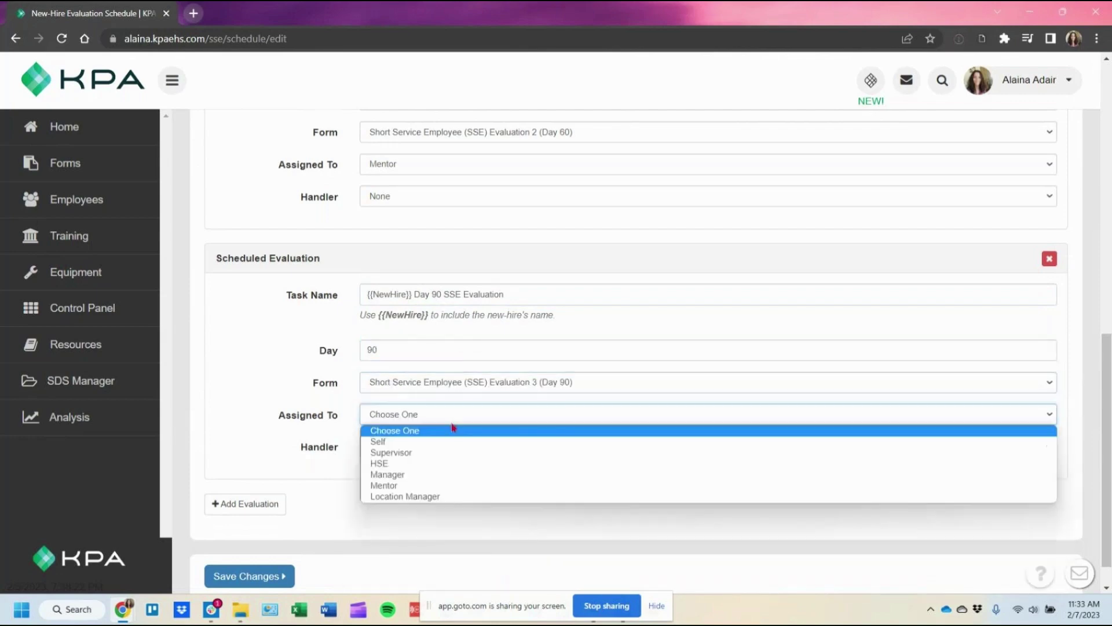
left_click(429, 485)
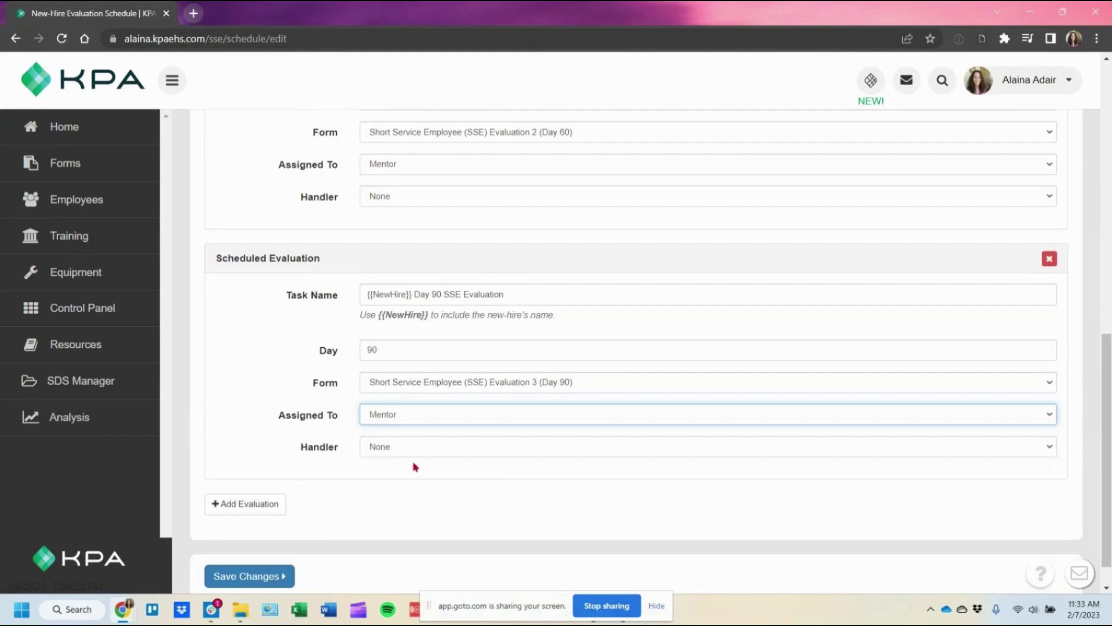
left_click(465, 482)
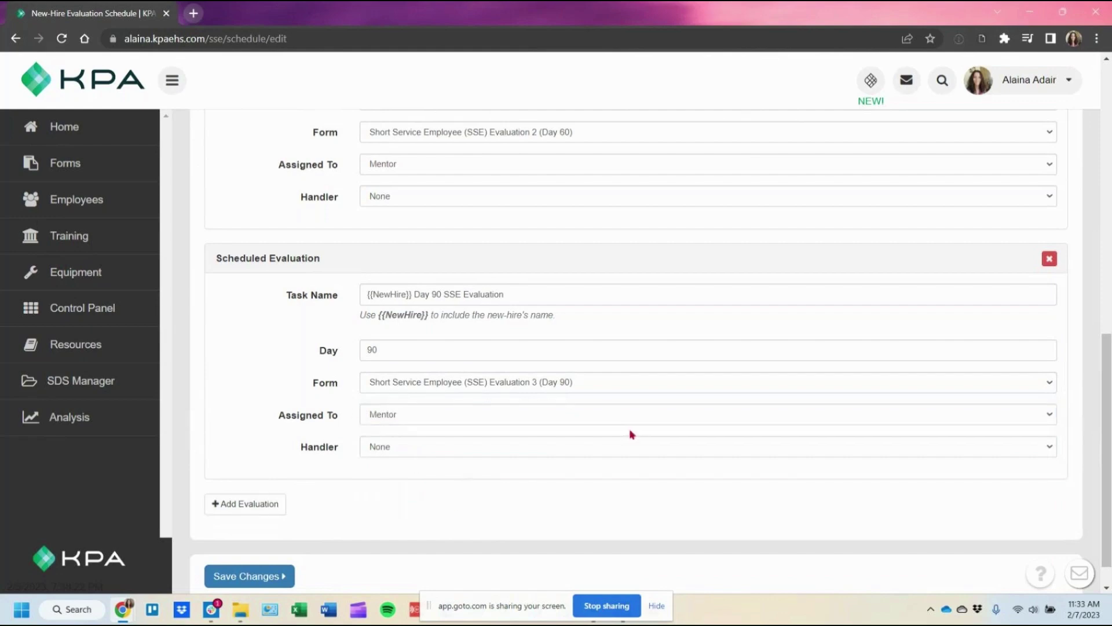
Add a fourth scheduled evaluation with the task name "{{NewHire}} Final SSE Evaluation".
scroll(255, 497, "down", 1)
left_click(243, 472)
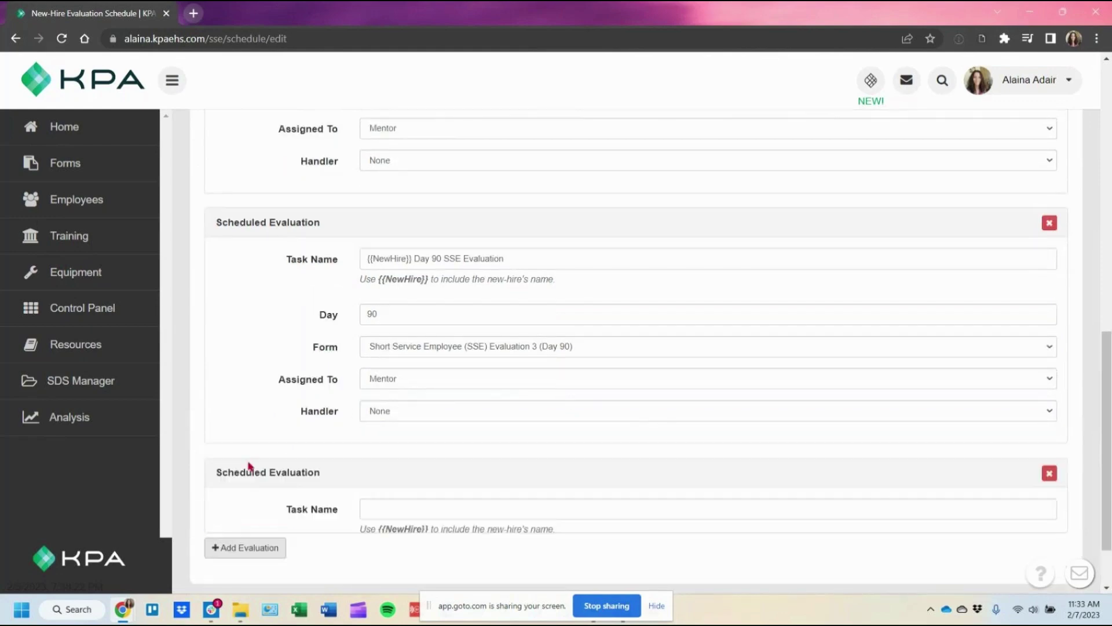
scroll(429, 504, "down", 3)
left_click(438, 369)
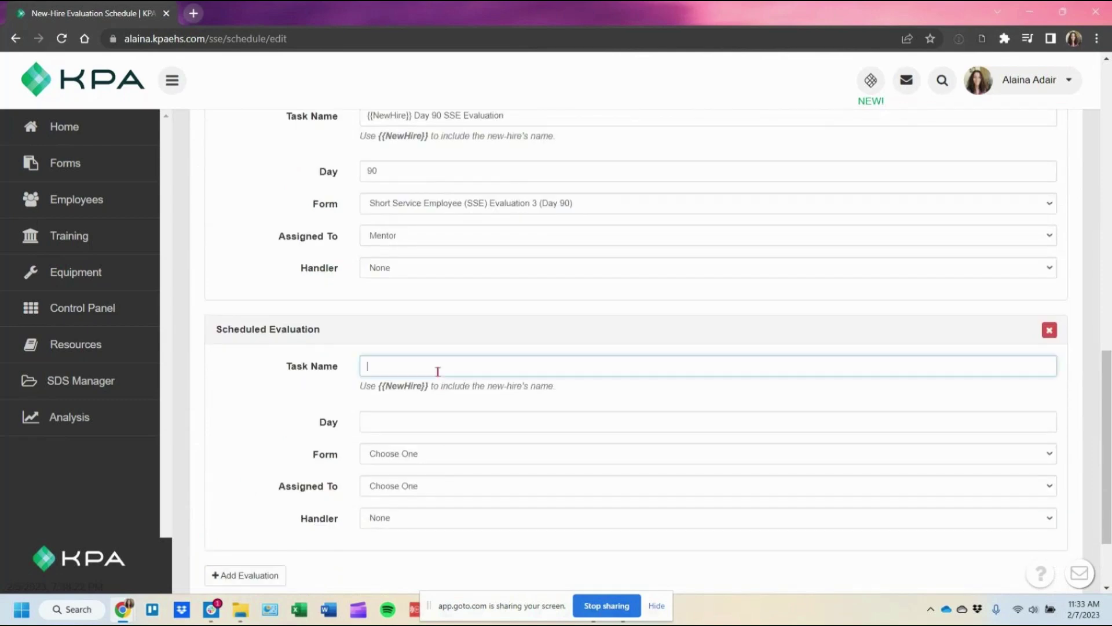
key("ctrl+v")
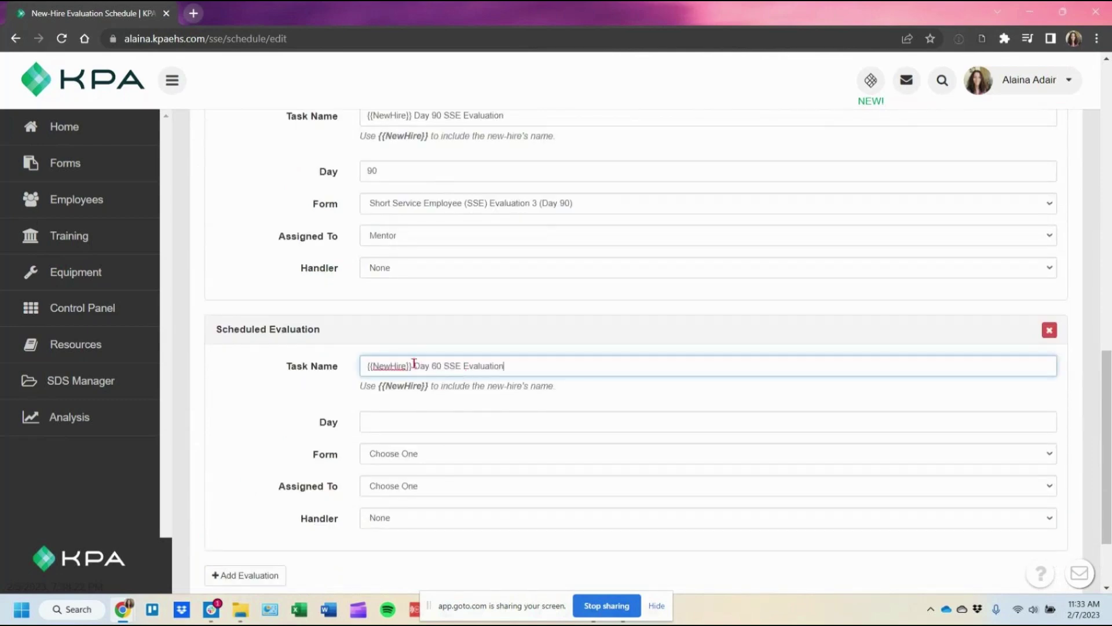
left_click_drag(412, 366, 444, 389)
type("Final")
Set the final evaluation to day 100 and choose the Short Service Employee (SSE) Final Evaluation form.
left_click(383, 422)
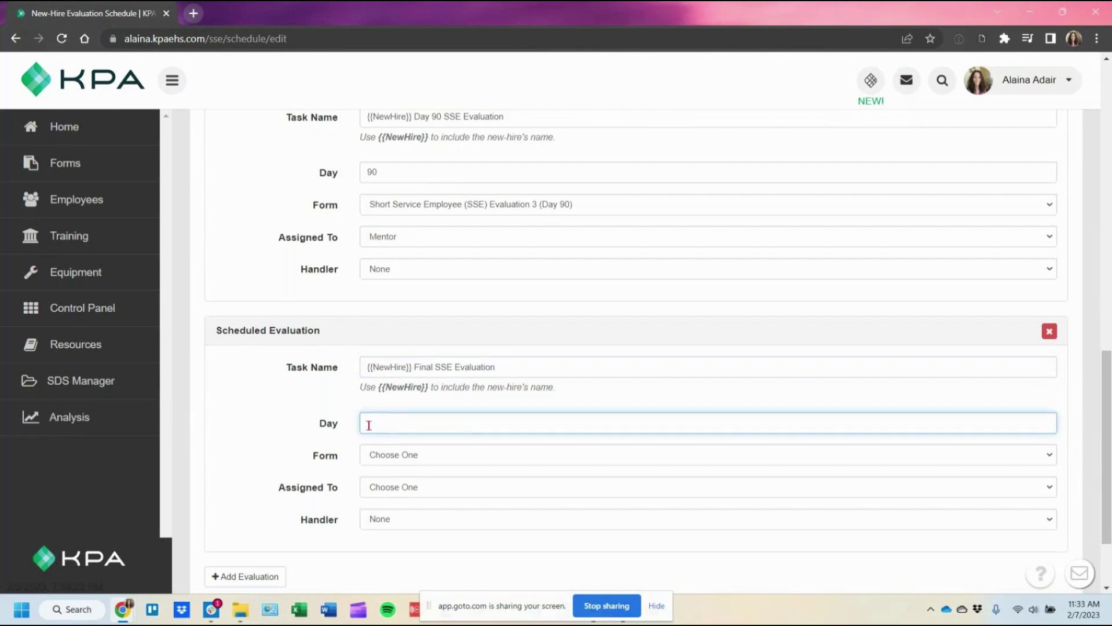
scroll(371, 425, "up", 1)
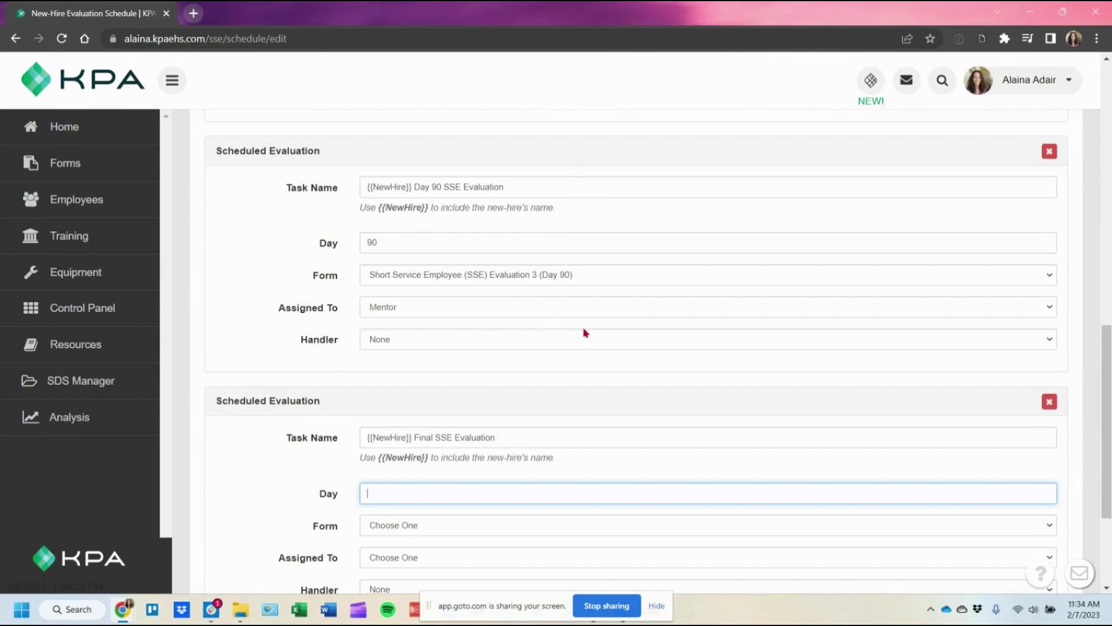
scroll(588, 441, "down", 1)
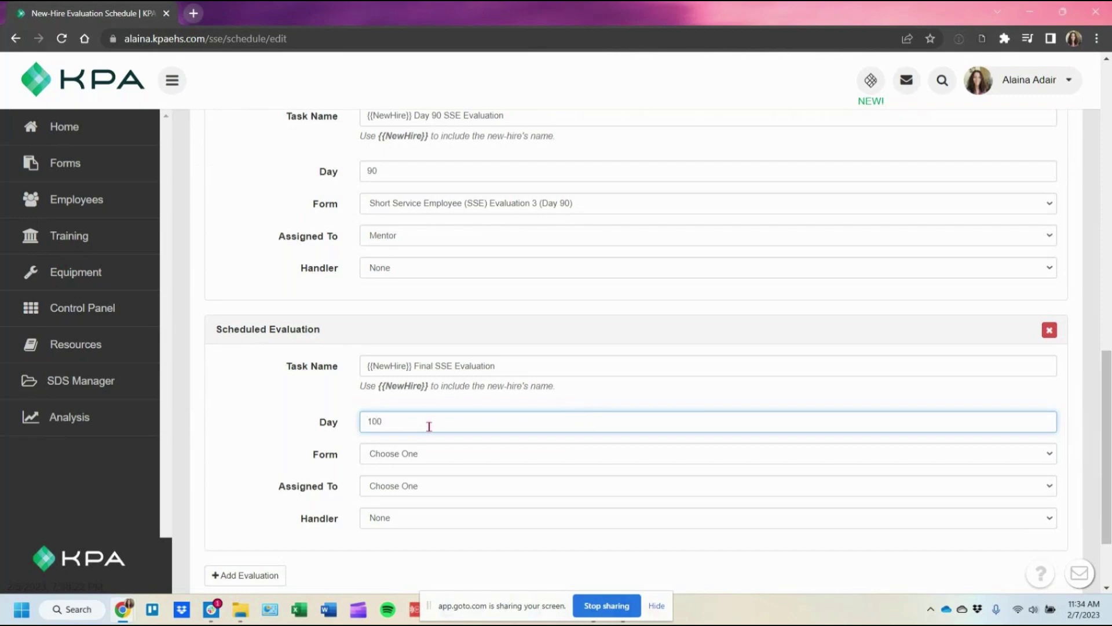
scroll(428, 417, "down", 1)
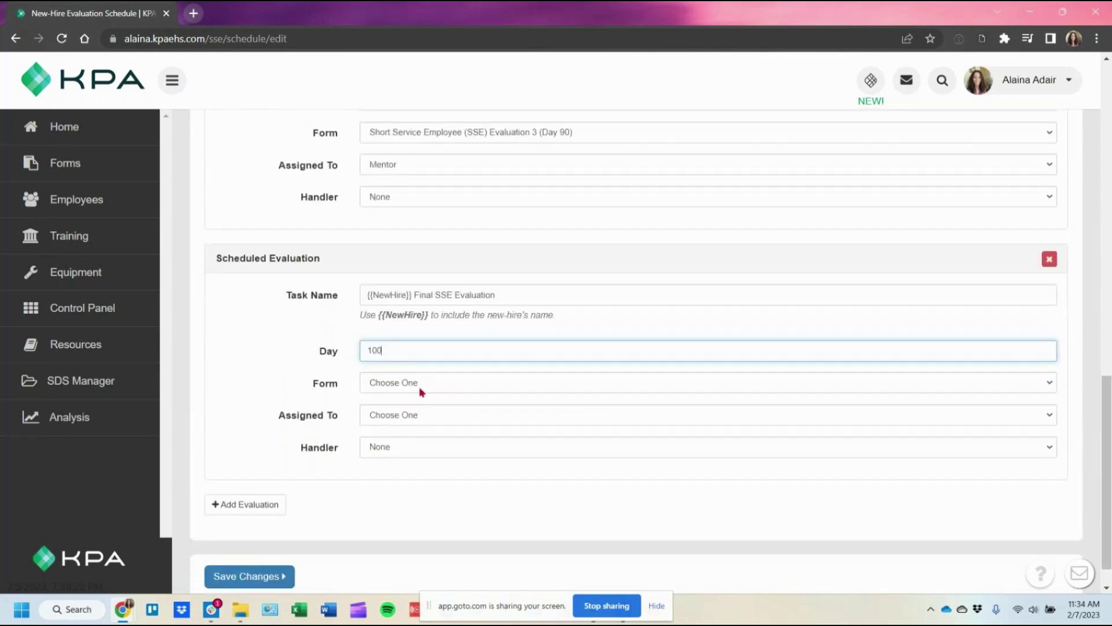
left_click(421, 384)
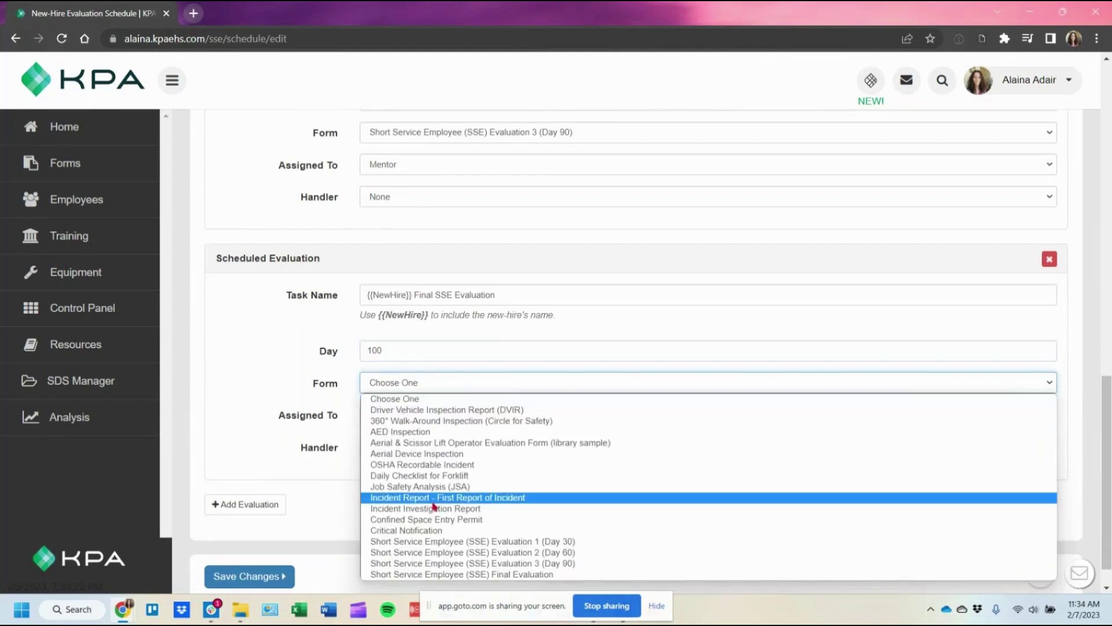
left_click(441, 574)
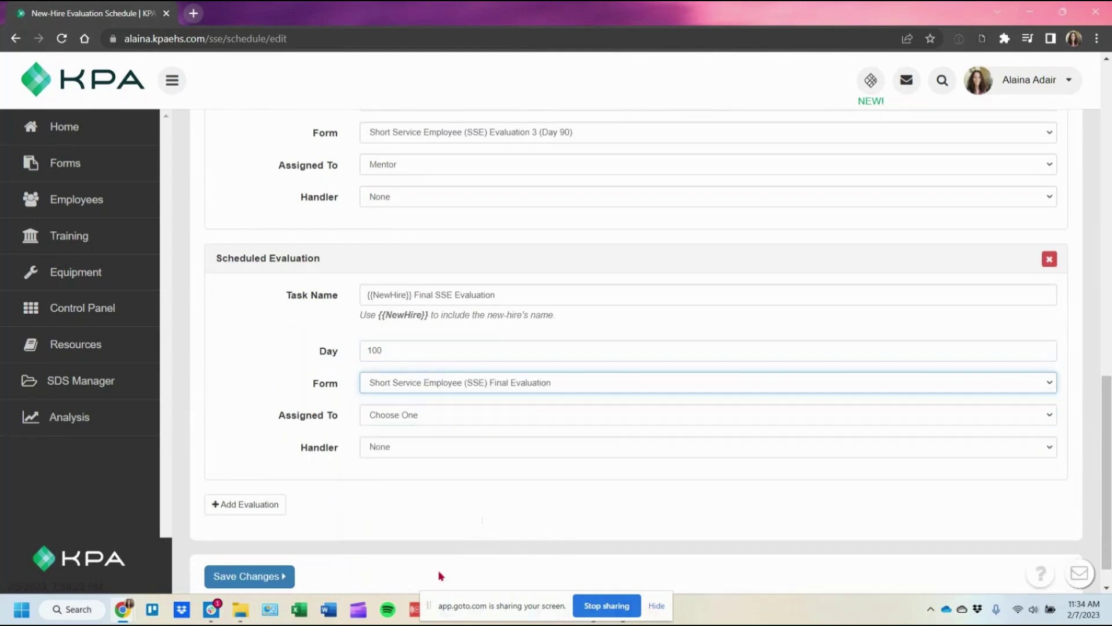
Assign the final evaluation to the Mentor and set its handler to New Hire Graduation Decision.
left_click(423, 416)
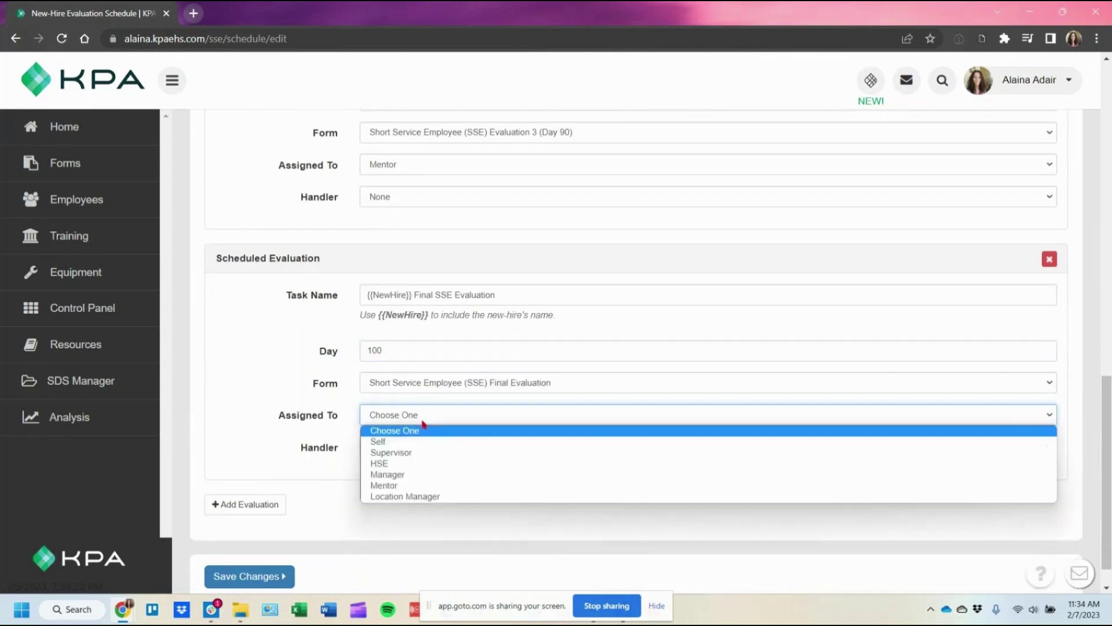
left_click(423, 487)
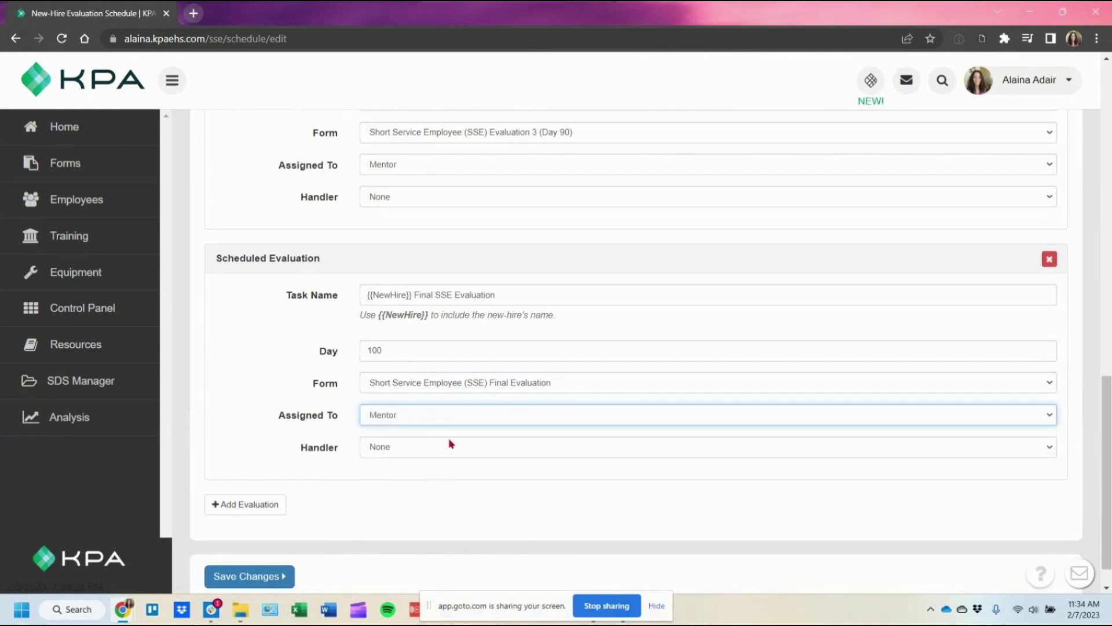
left_click(450, 447)
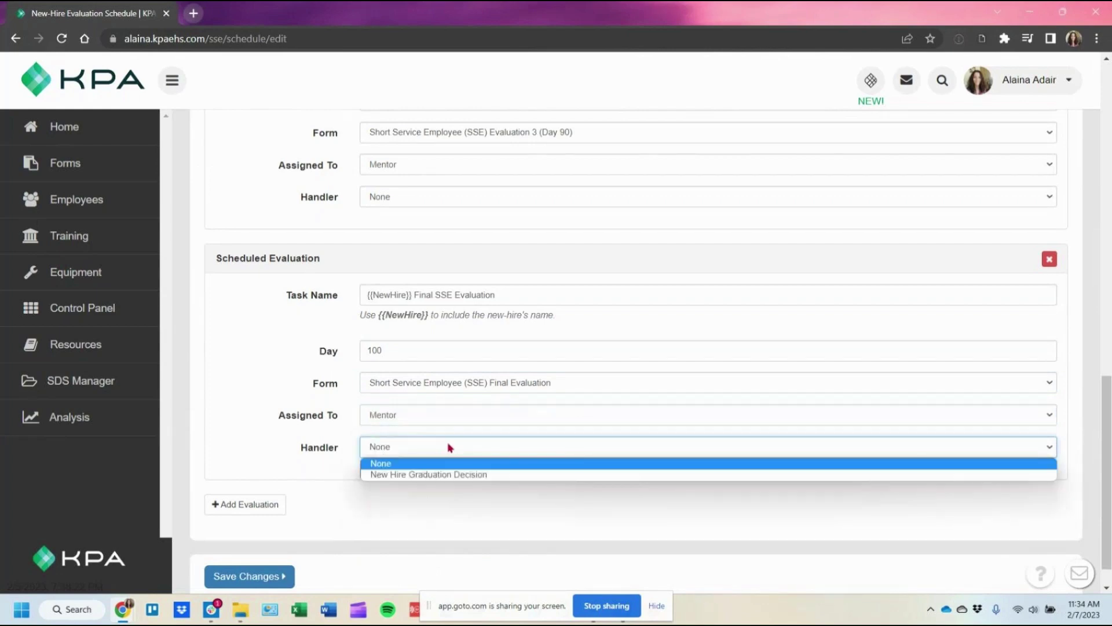
left_click(464, 475)
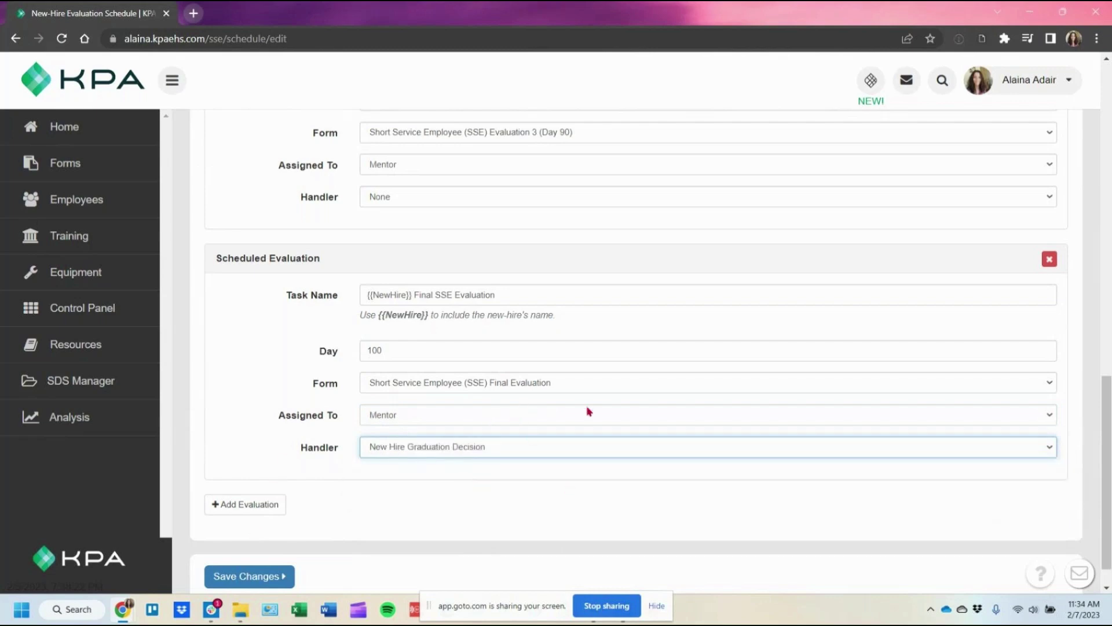
Save the new-hire evaluation schedule and reopen it to review the four scheduled evaluations.
left_click(240, 578)
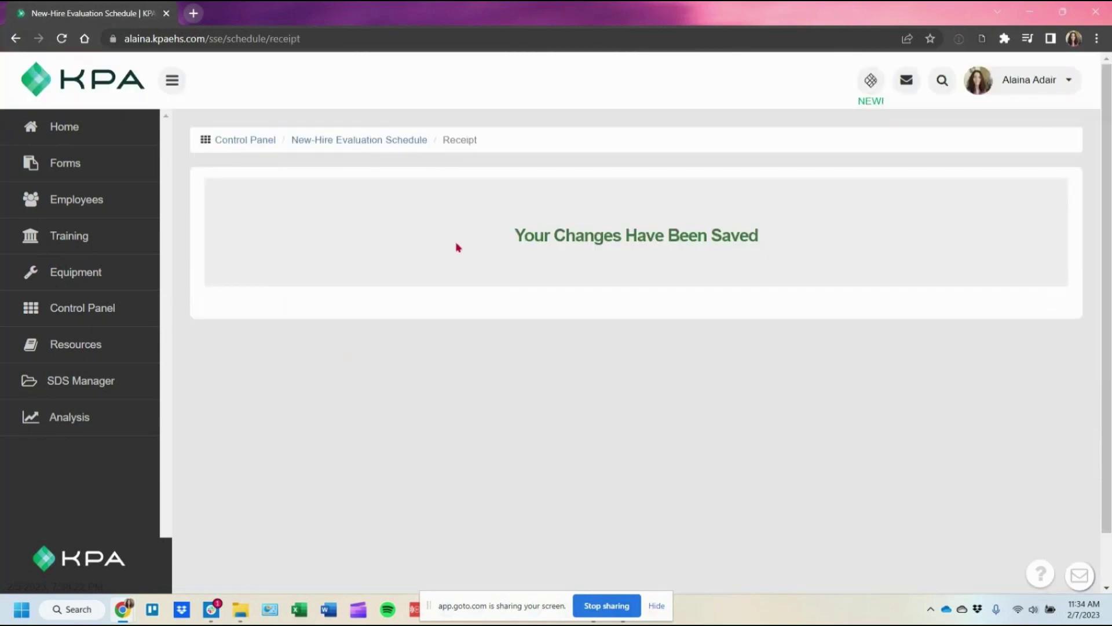
left_click(384, 141)
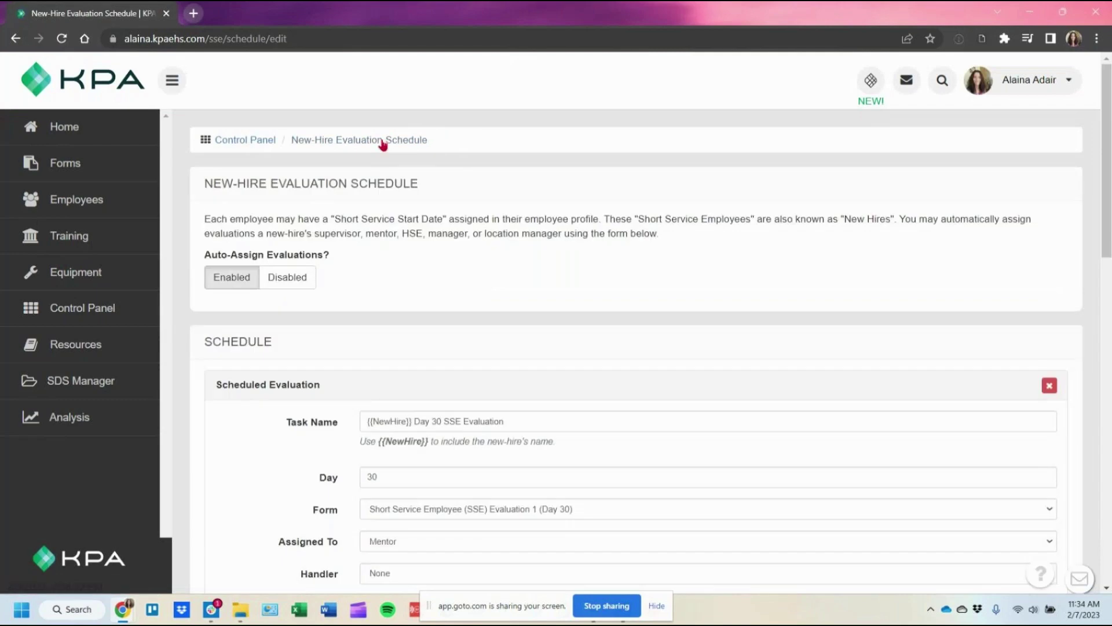
scroll(666, 347, "down", 4)
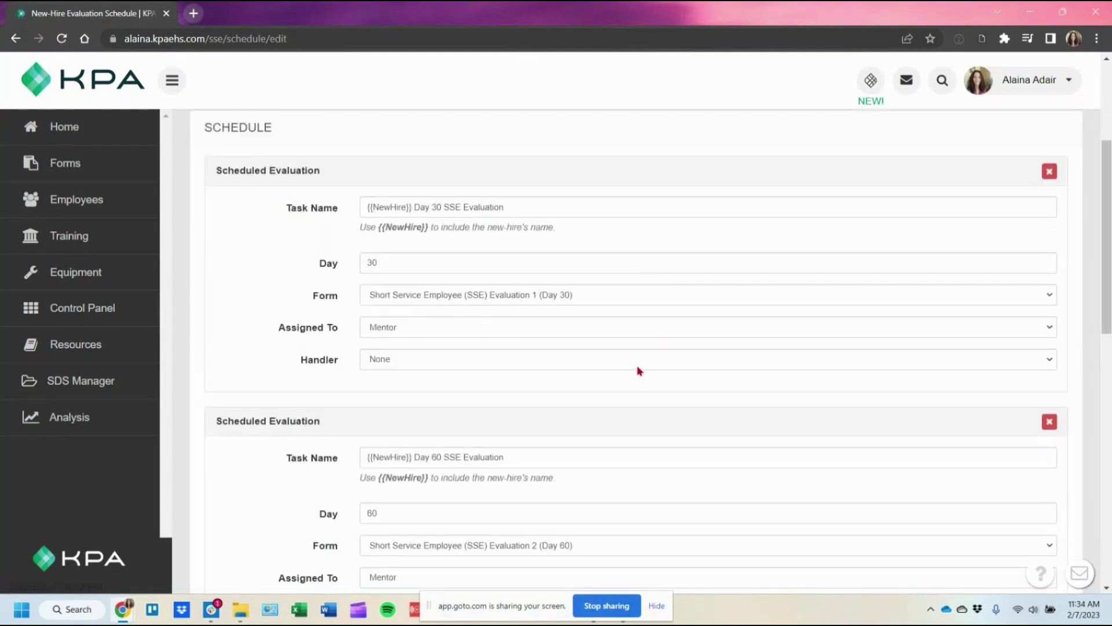
scroll(637, 365, "down", 8)
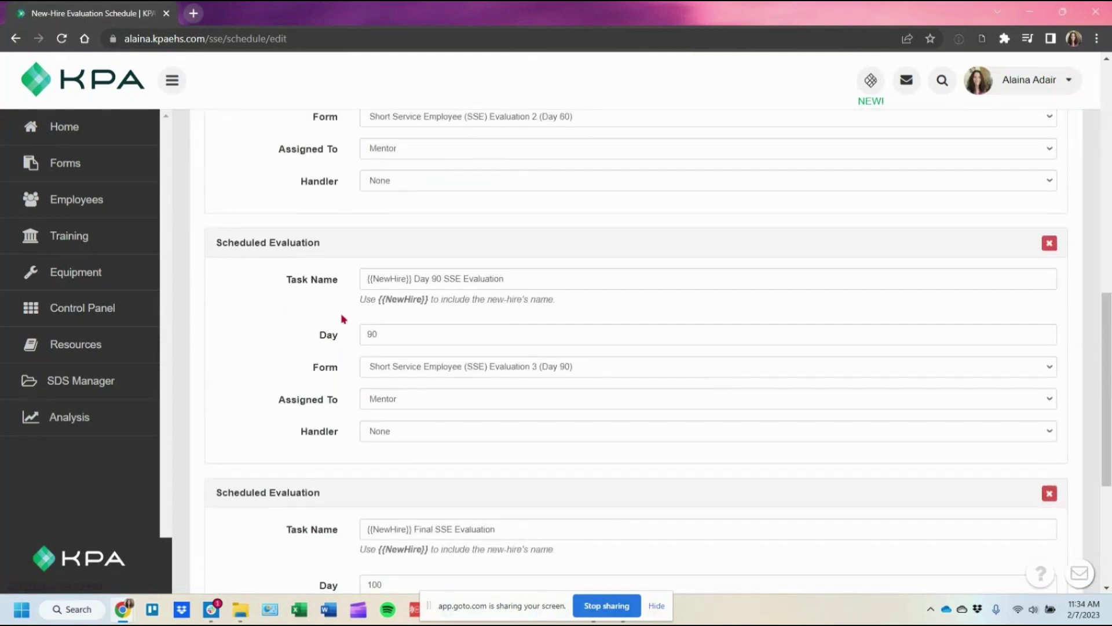
scroll(591, 359, "down", 5)
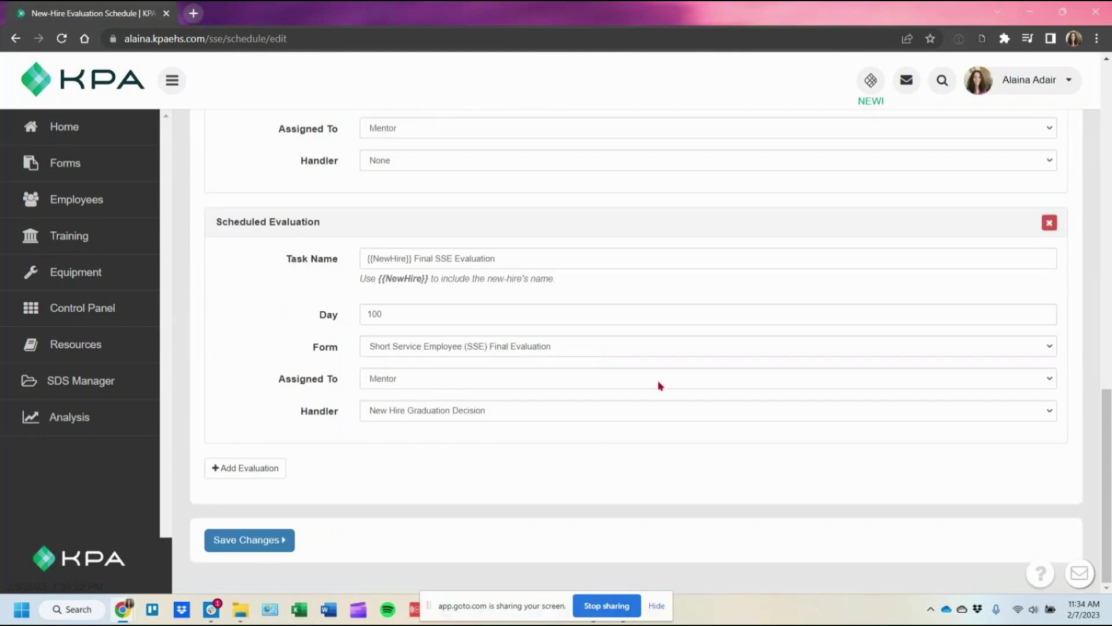
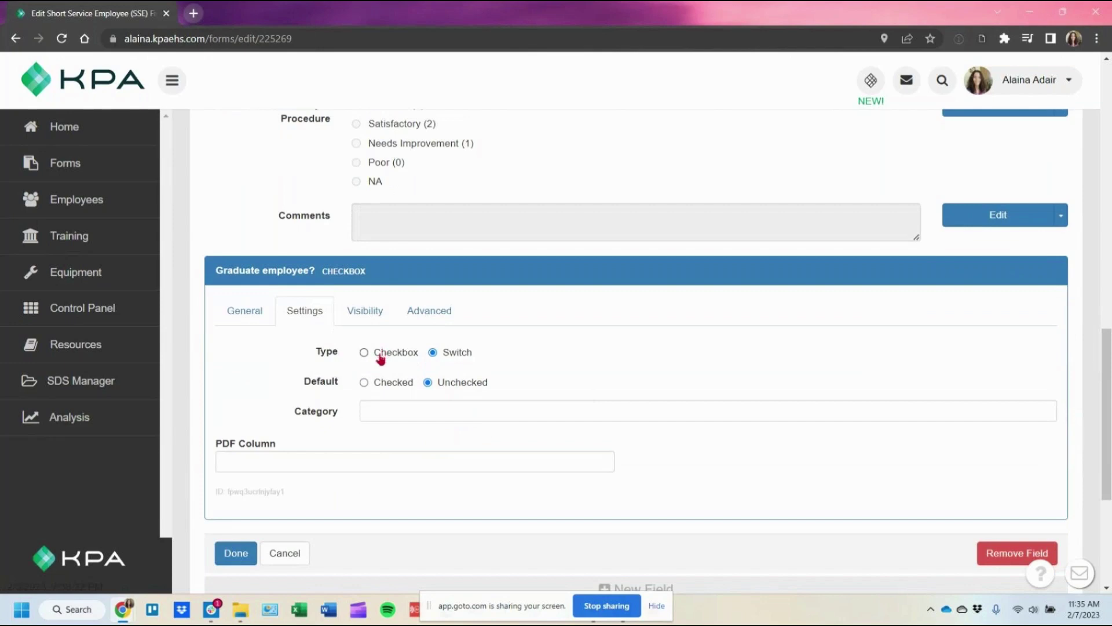
Change the "Graduate employee?" field's type to Checkbox and apply it to the form.
left_click(379, 357)
left_click(234, 552)
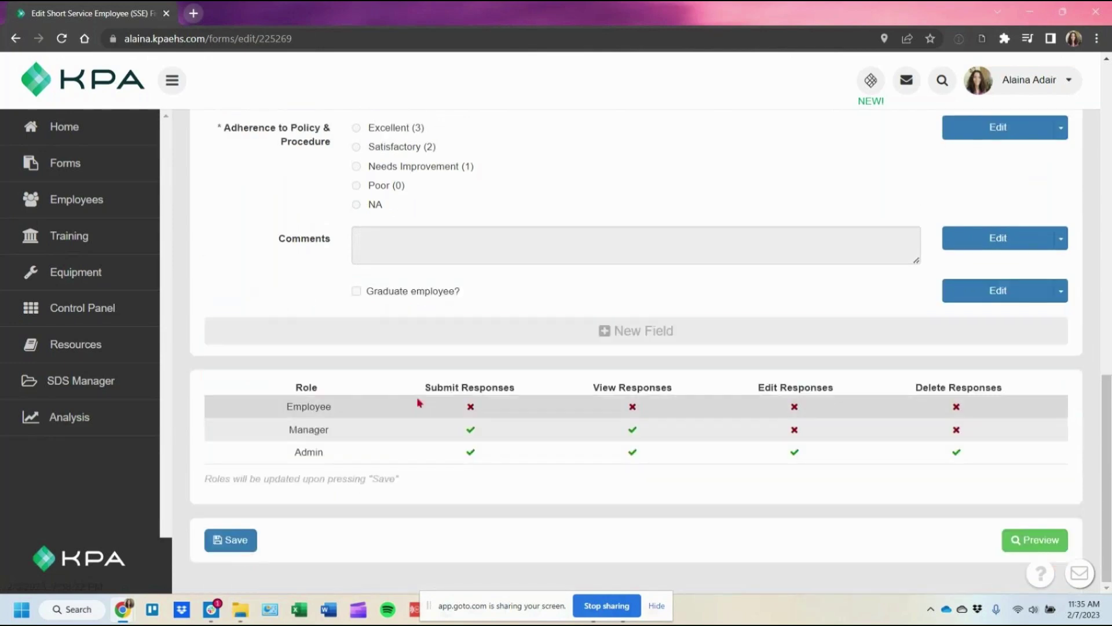
Set the "Graduate employee?" field's type to Switch and save the final evaluation form.
left_click(979, 291)
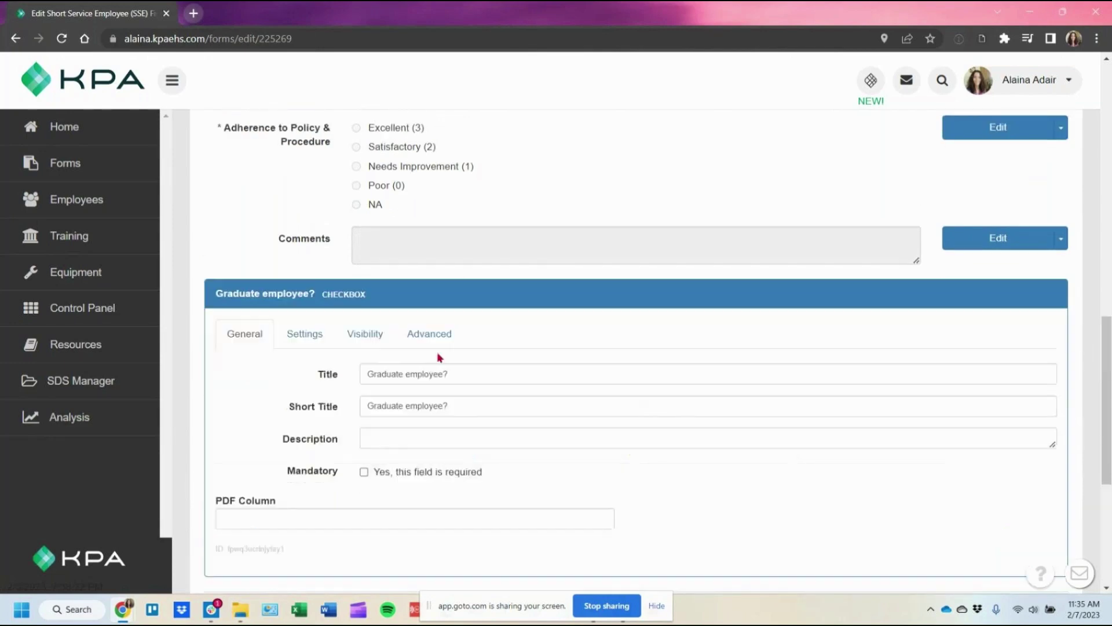
left_click(305, 334)
left_click(460, 377)
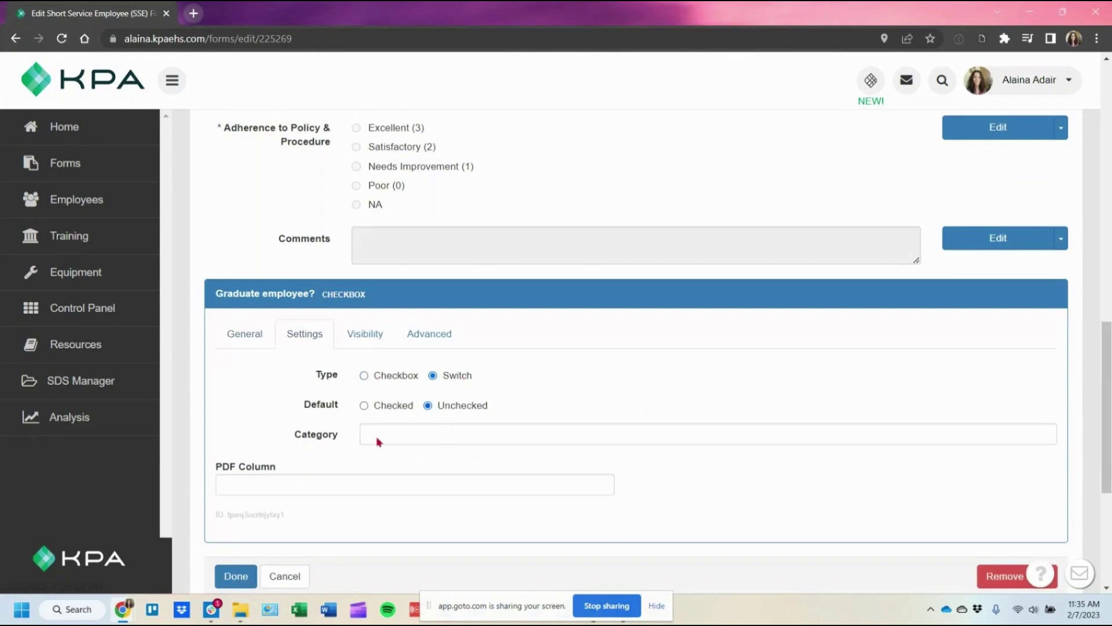
left_click(239, 576)
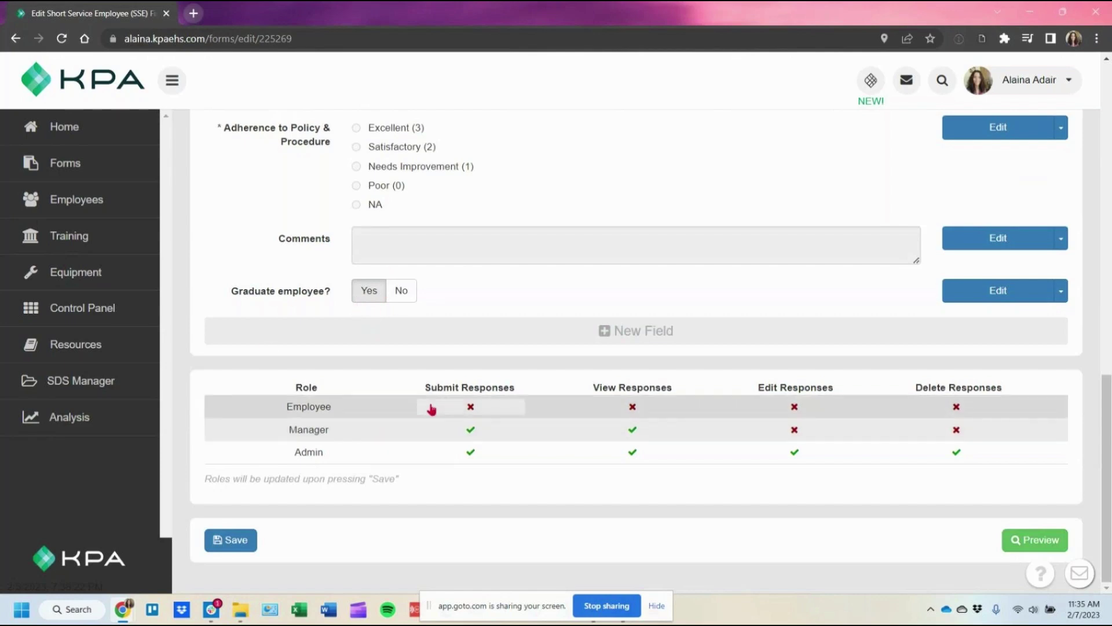
left_click(241, 551)
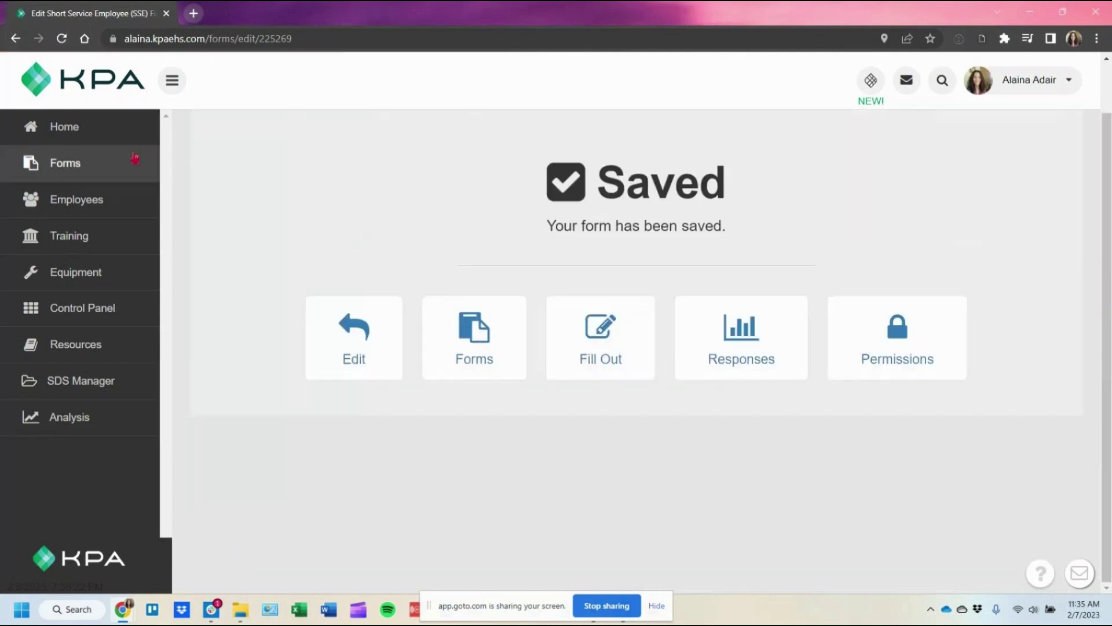
Open the Short Service Employee (SSE) Evaluation 2 (Day 60) form for editing.
left_click(94, 160)
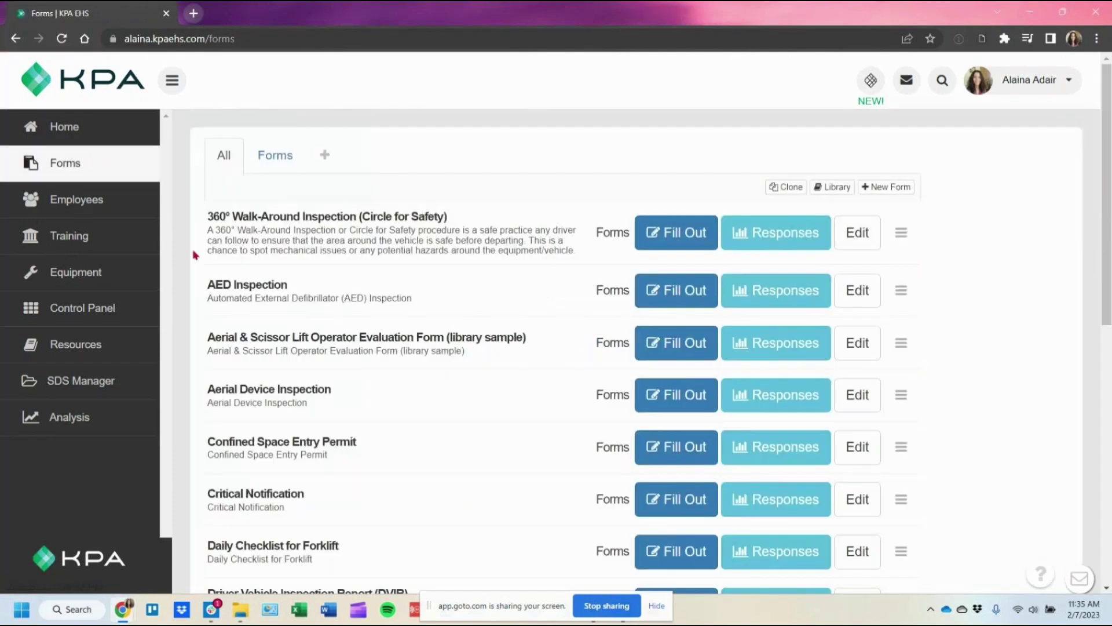
scroll(536, 369, "down", 9)
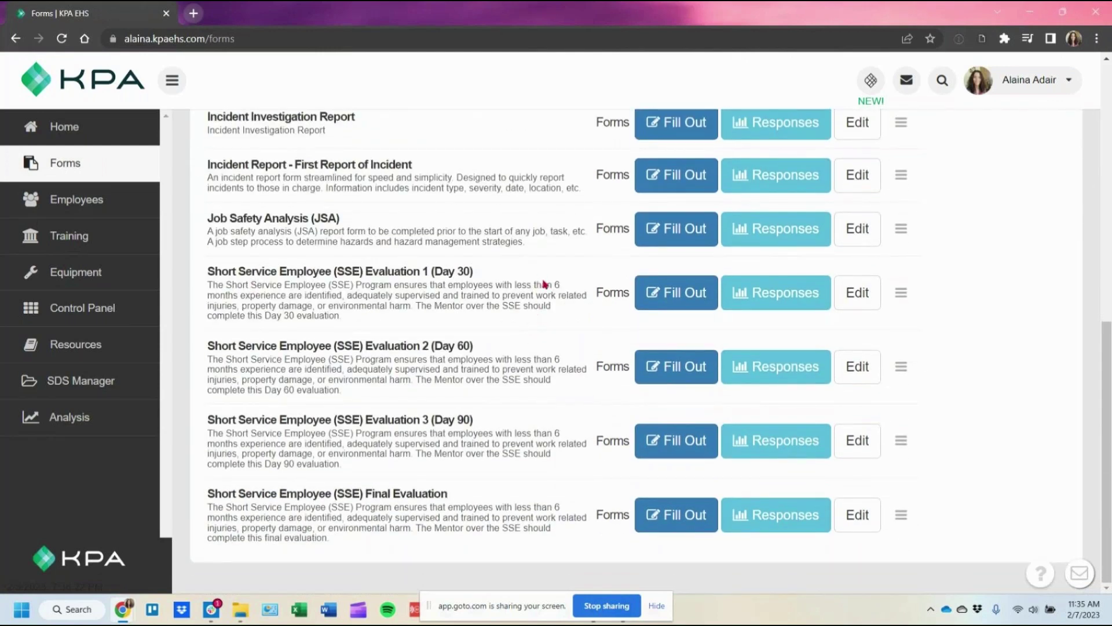
left_click(868, 362)
Add a checkbox field titled "Graduate employee early?" after the Comments field of the Day 60 form.
scroll(867, 361, "down", 7)
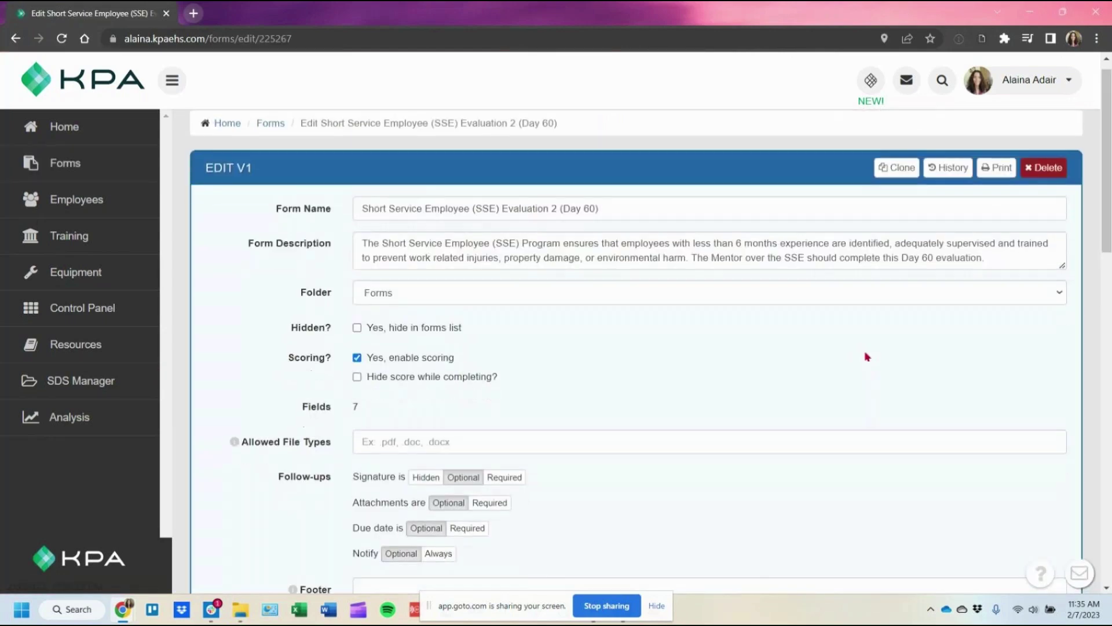
scroll(870, 335, "down", 6)
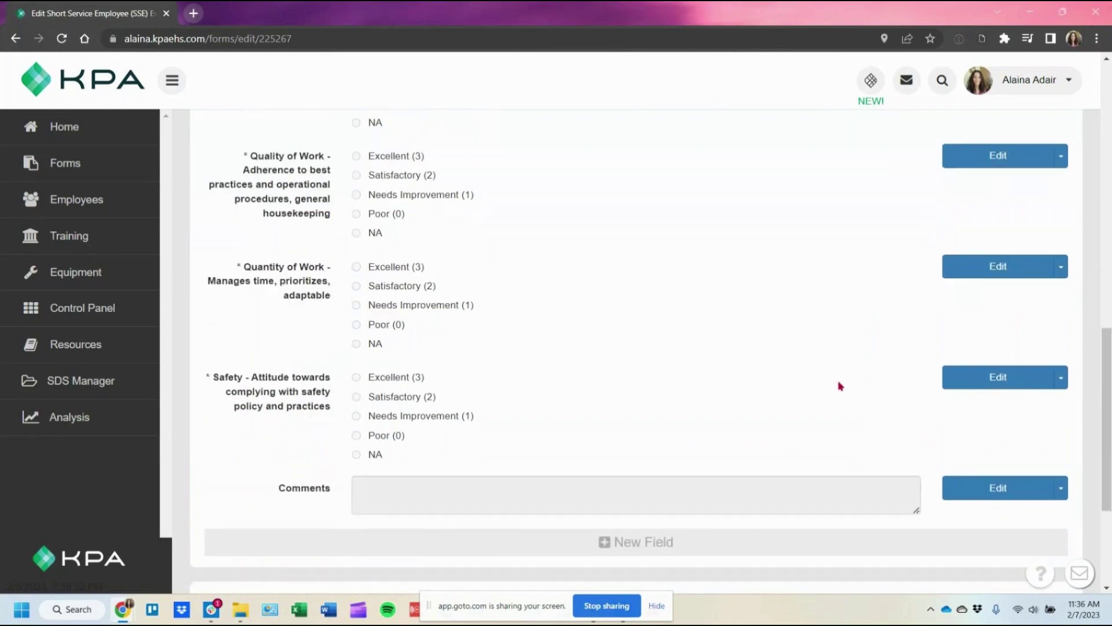
scroll(841, 386, "down", 4)
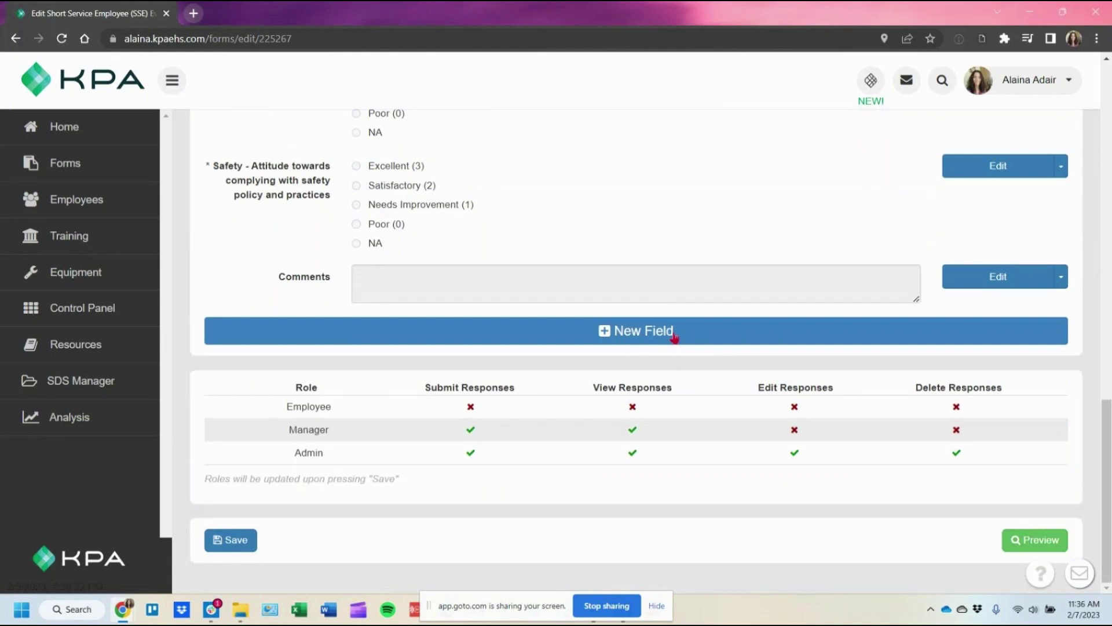
left_click(676, 331)
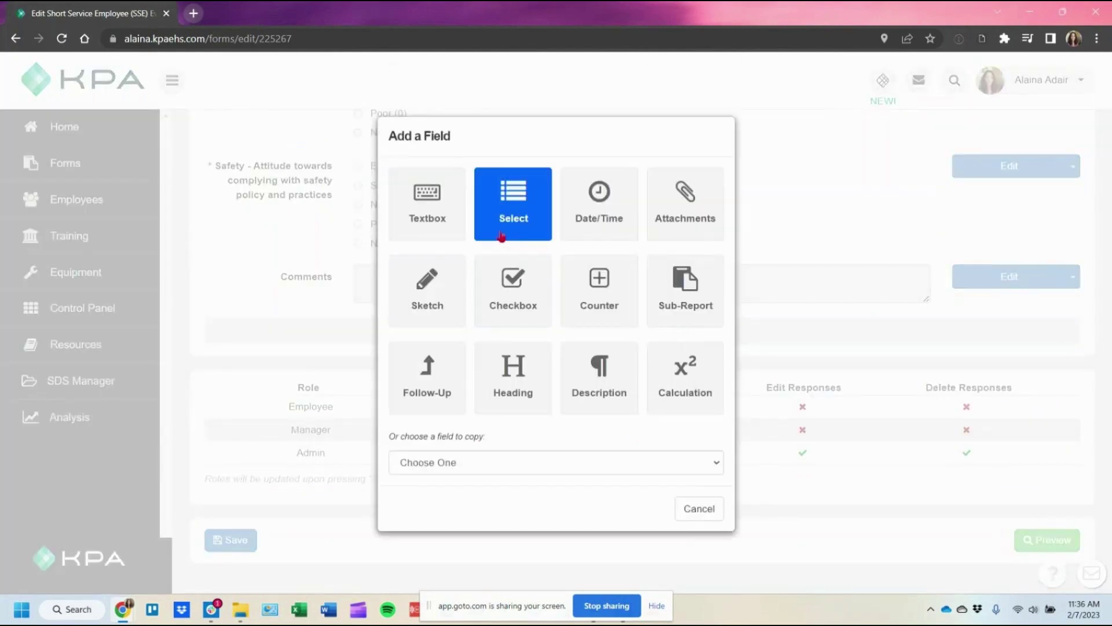
left_click(514, 309)
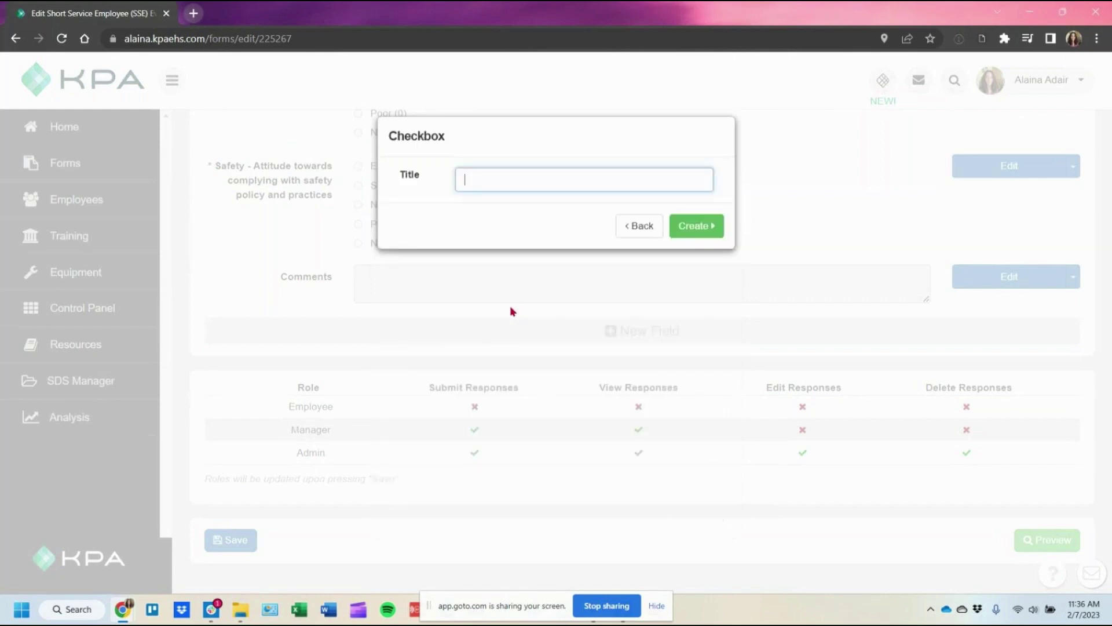
type("Graduate employee early?")
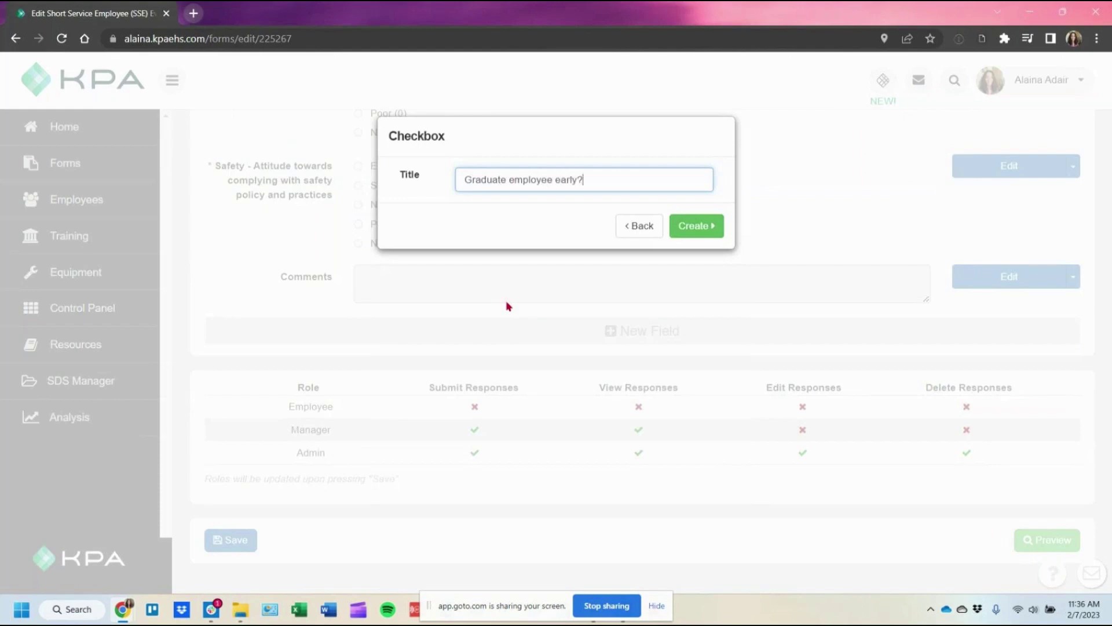
key("Return")
Set the "Graduate employee early?" field's type to Switch and save the Day 60 form.
scroll(367, 296, "down", 3)
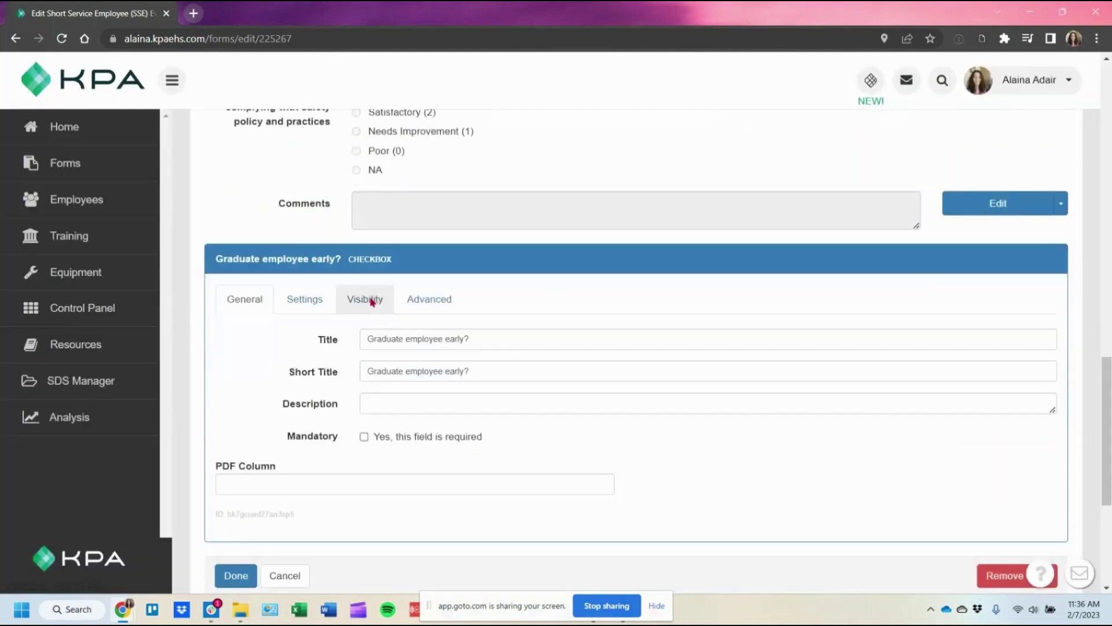
left_click(300, 230)
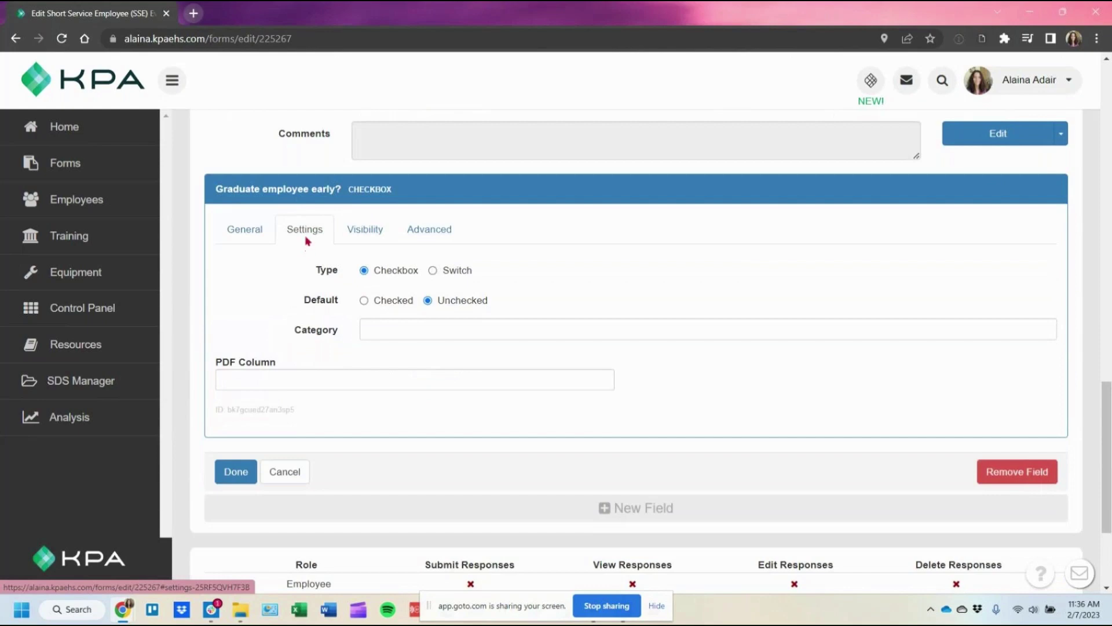
left_click(437, 274)
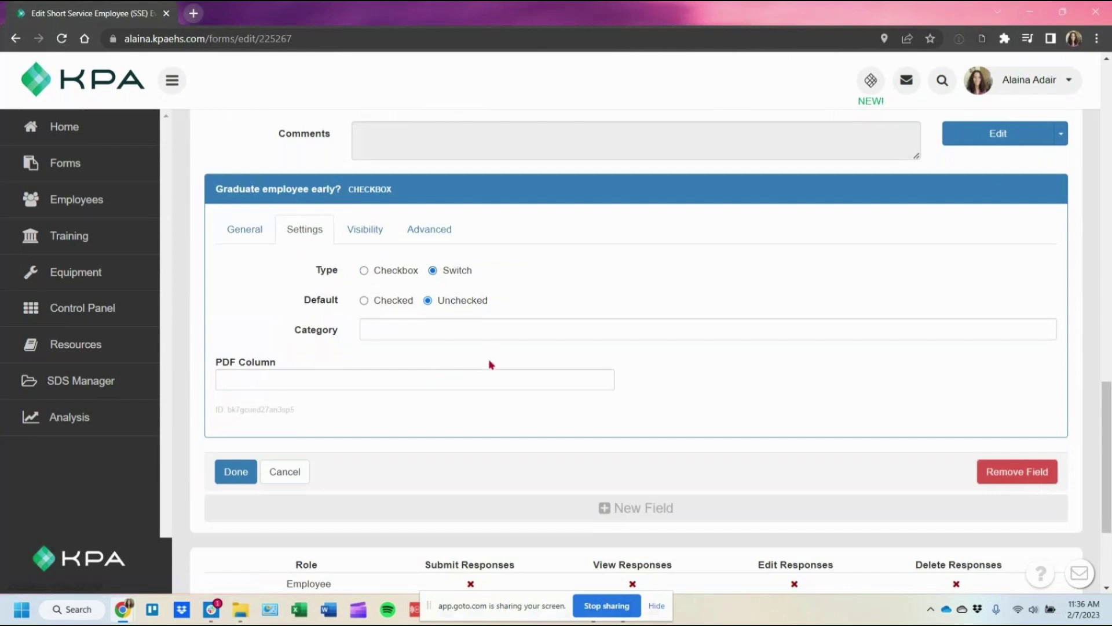
left_click(236, 471)
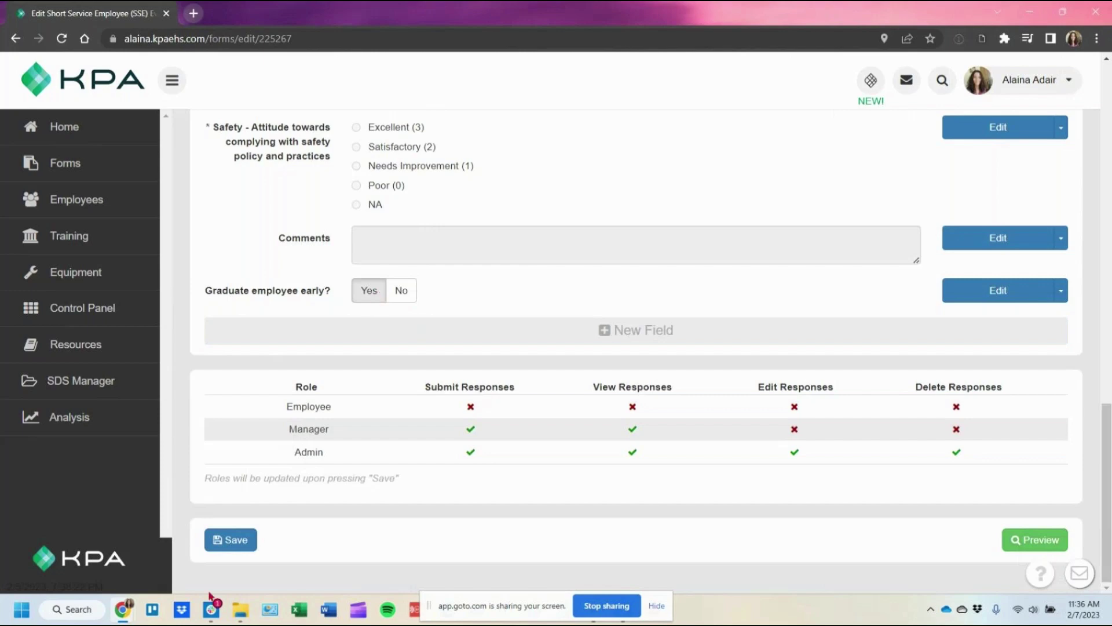
left_click(241, 548)
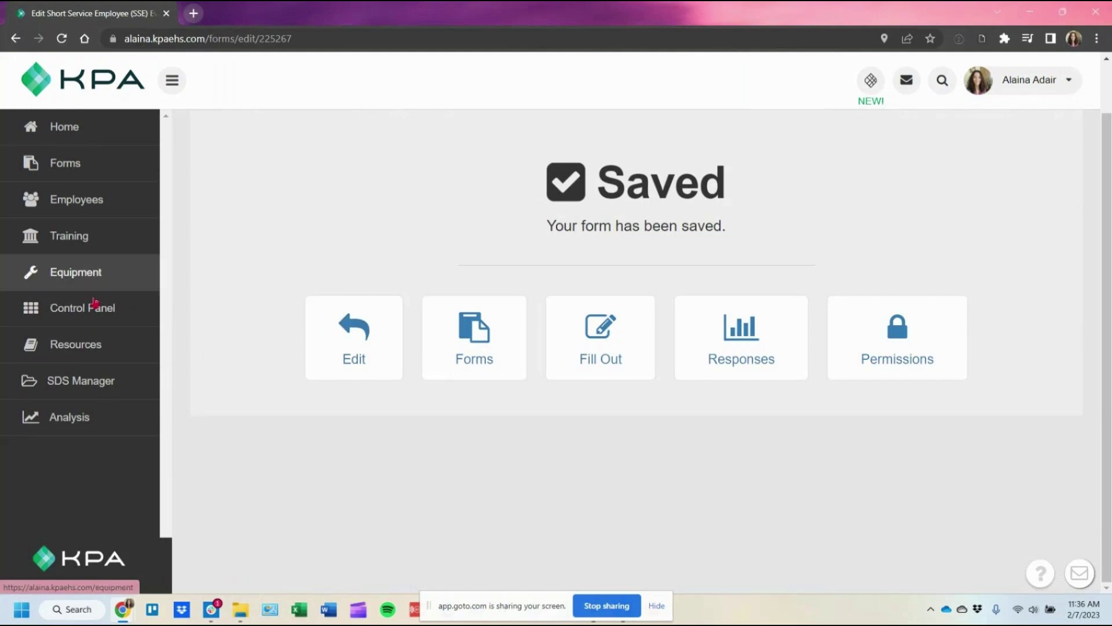
In the new-hire evaluation schedule, set the Day 60 evaluation's handler to New Hire Graduation Decision.
left_click(86, 318)
scroll(345, 315, "down", 2)
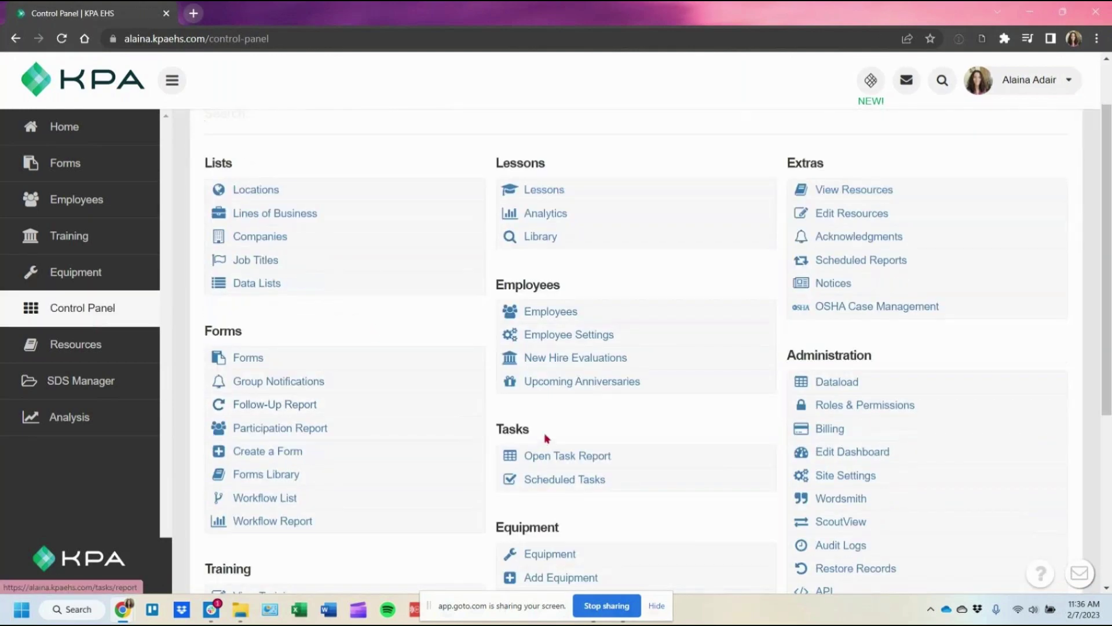
left_click(579, 365)
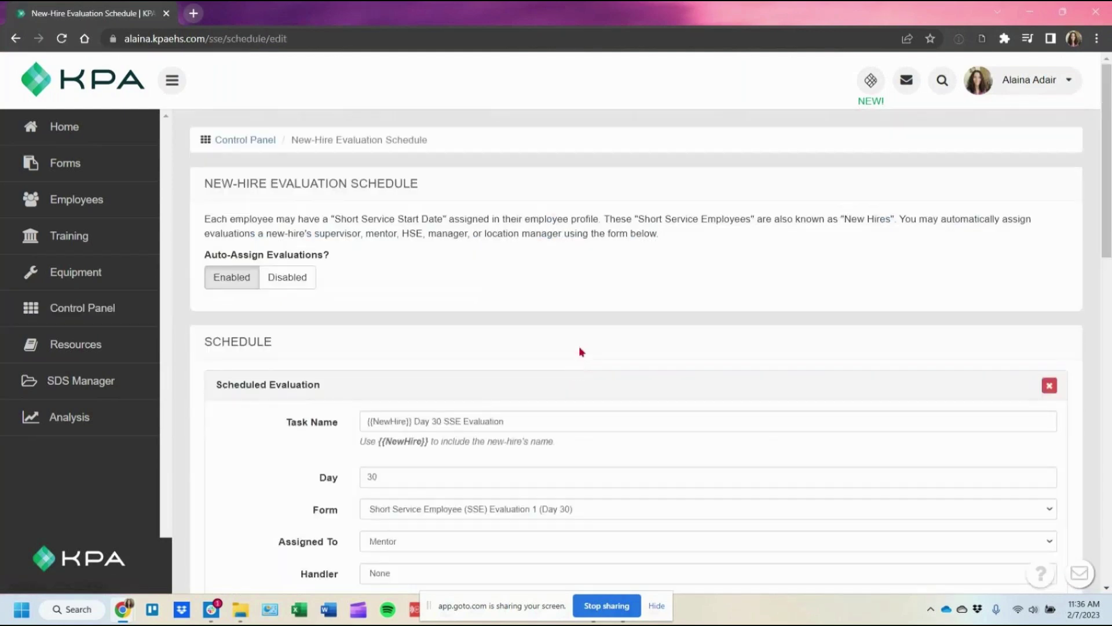
scroll(581, 354, "down", 3)
scroll(581, 345, "down", 3)
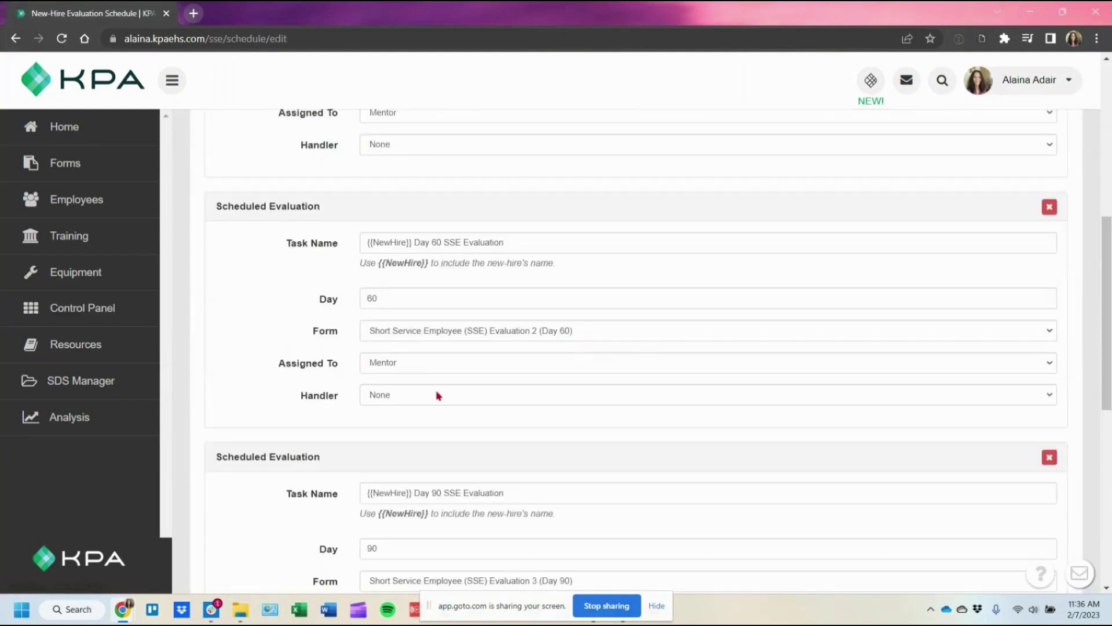
left_click(439, 396)
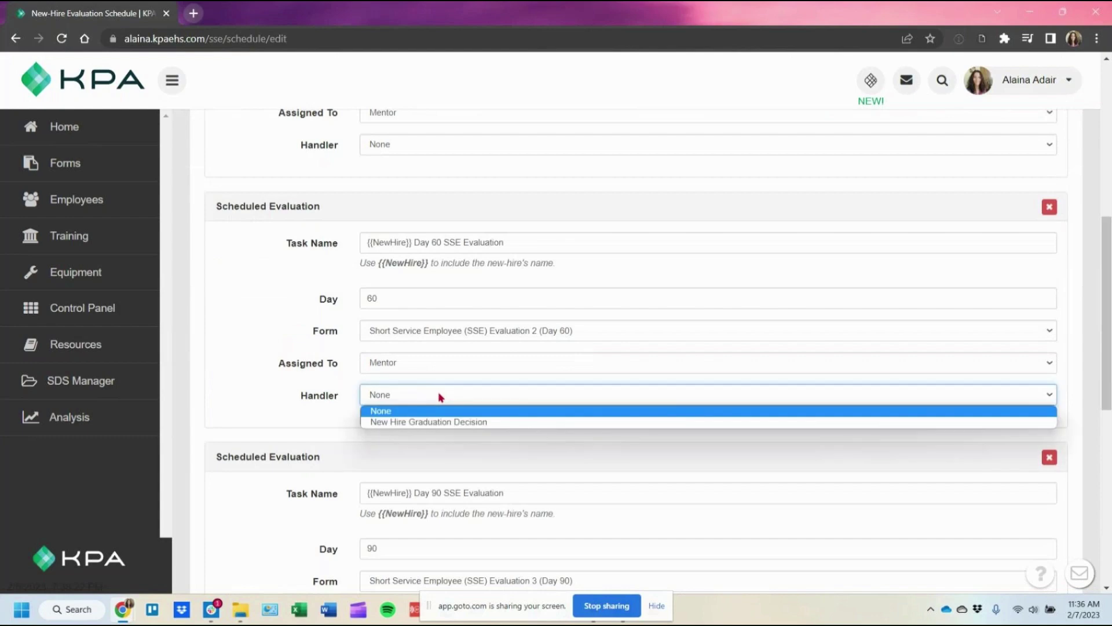
left_click(457, 423)
double_click(316, 404)
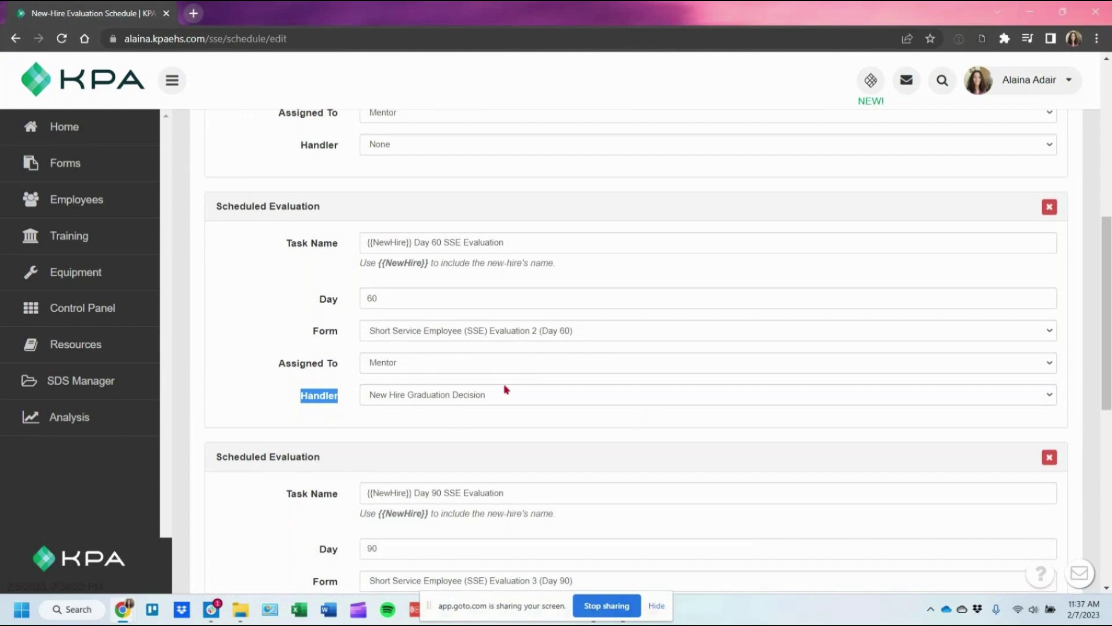
Save the changes to the new-hire evaluation schedule.
scroll(507, 389, "down", 5)
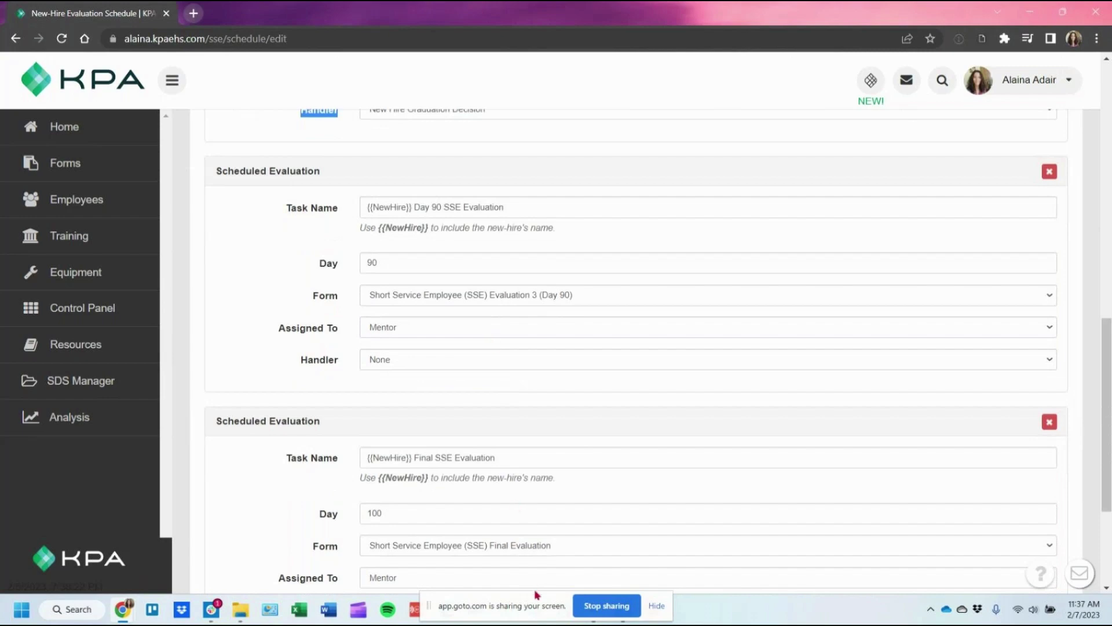
scroll(539, 589, "down", 4)
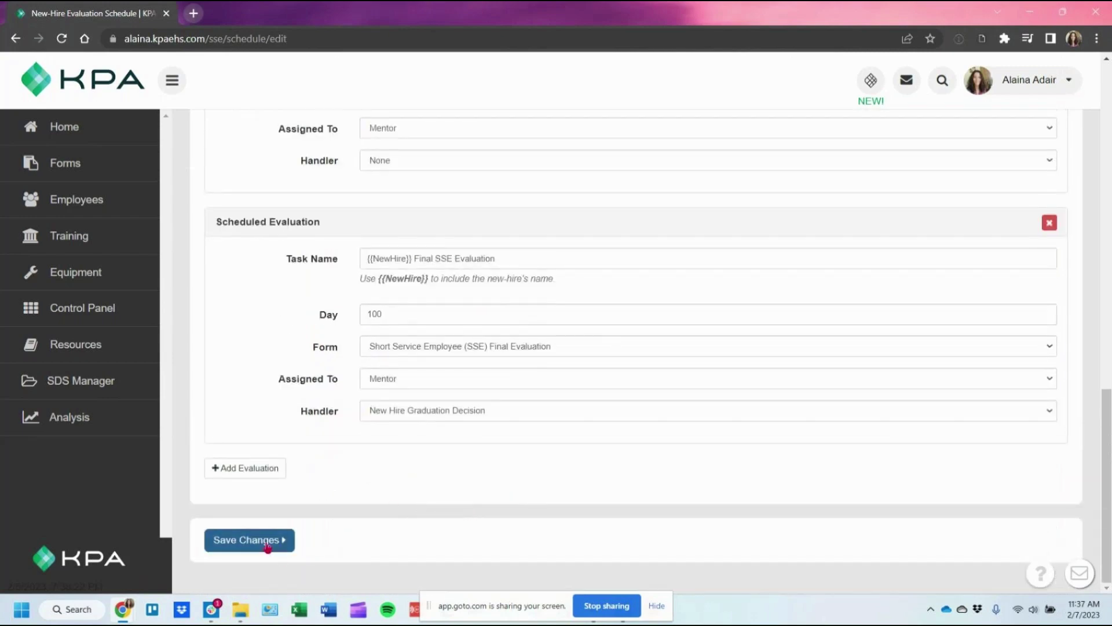
left_click(267, 542)
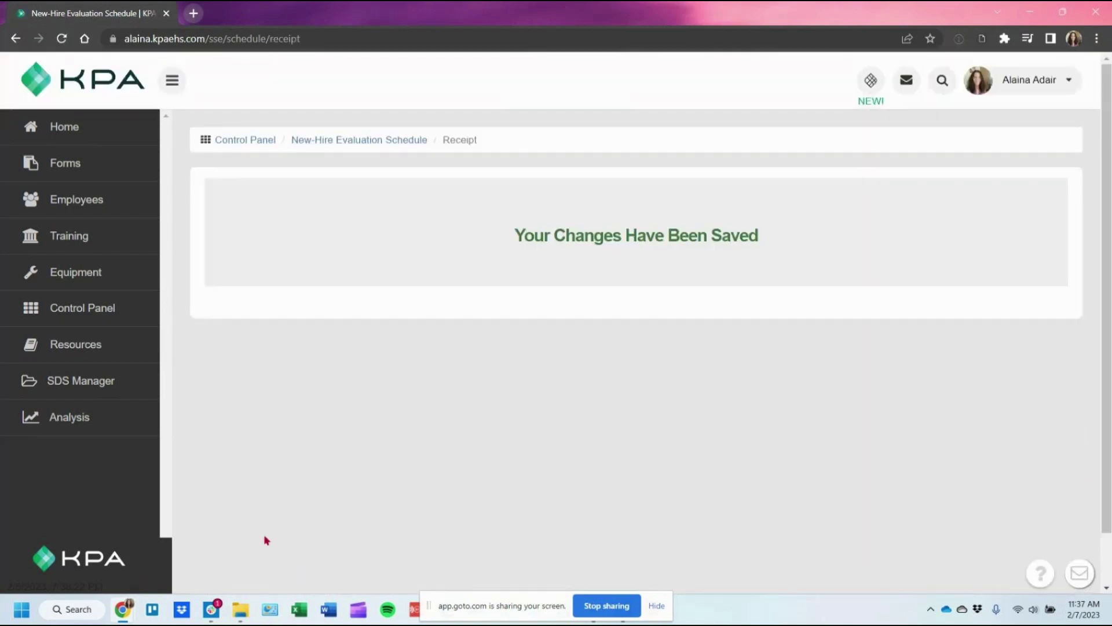
Open the profile of the second employee in the employee list, who has the title Supervisor.
left_click(124, 208)
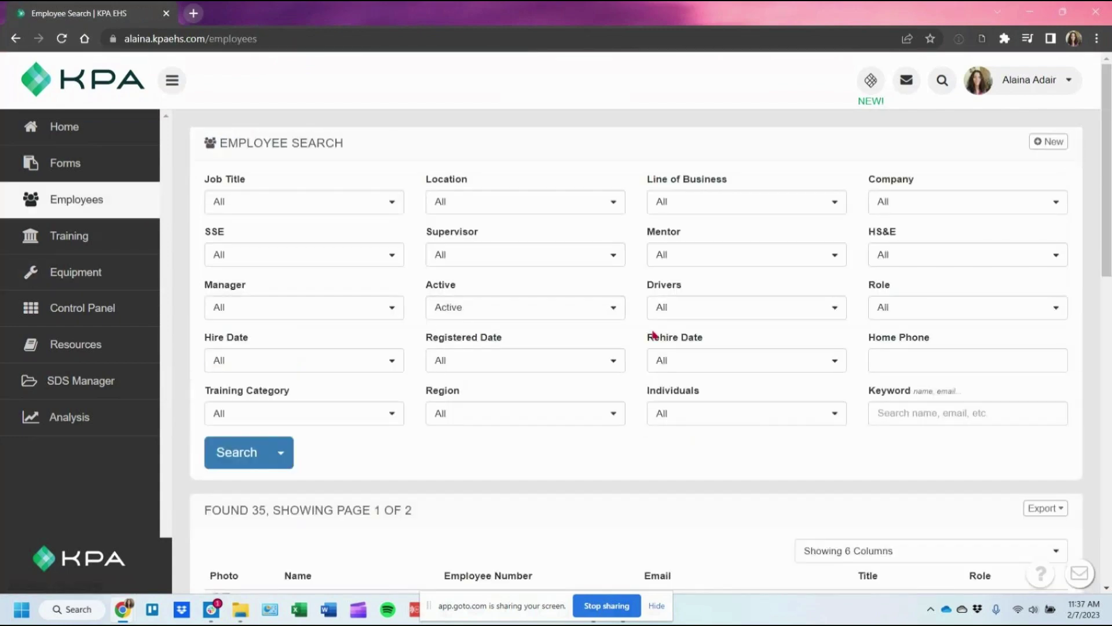
scroll(653, 335, "down", 6)
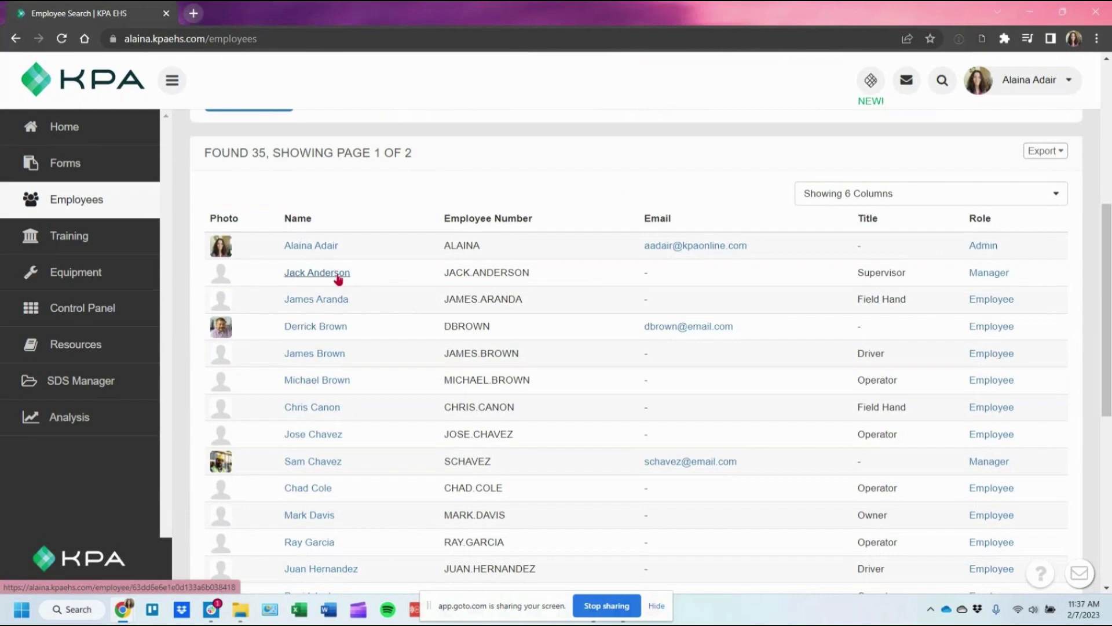
left_click(339, 278)
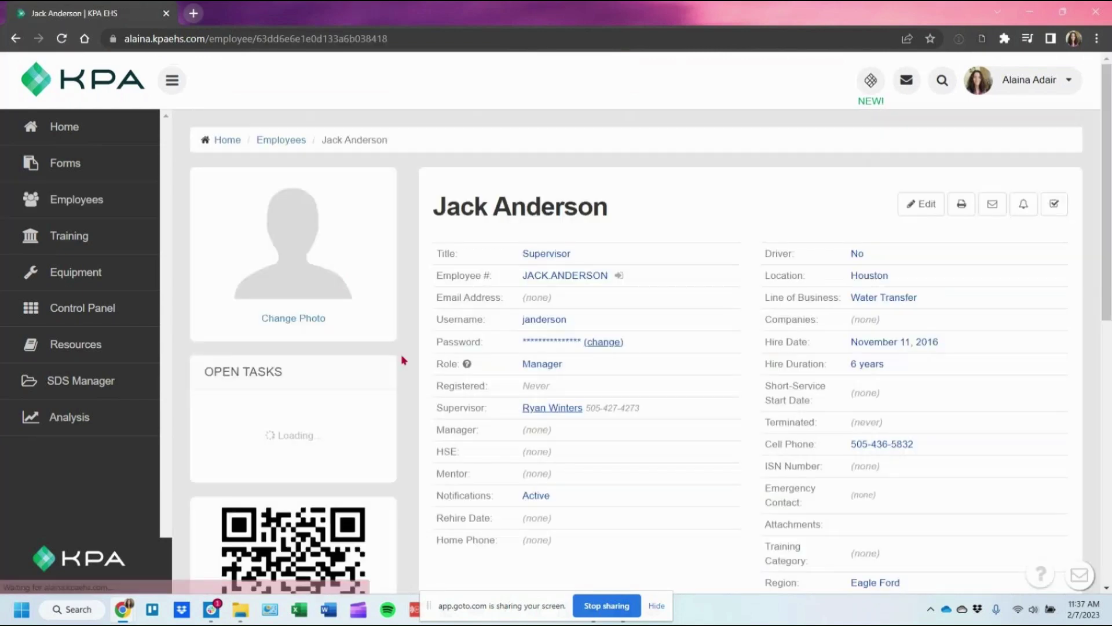
Edit the employee's profile and assign the first person in the mentor list as the mentor.
left_click_drag(439, 466, 559, 472)
left_click(554, 480)
left_click(918, 207)
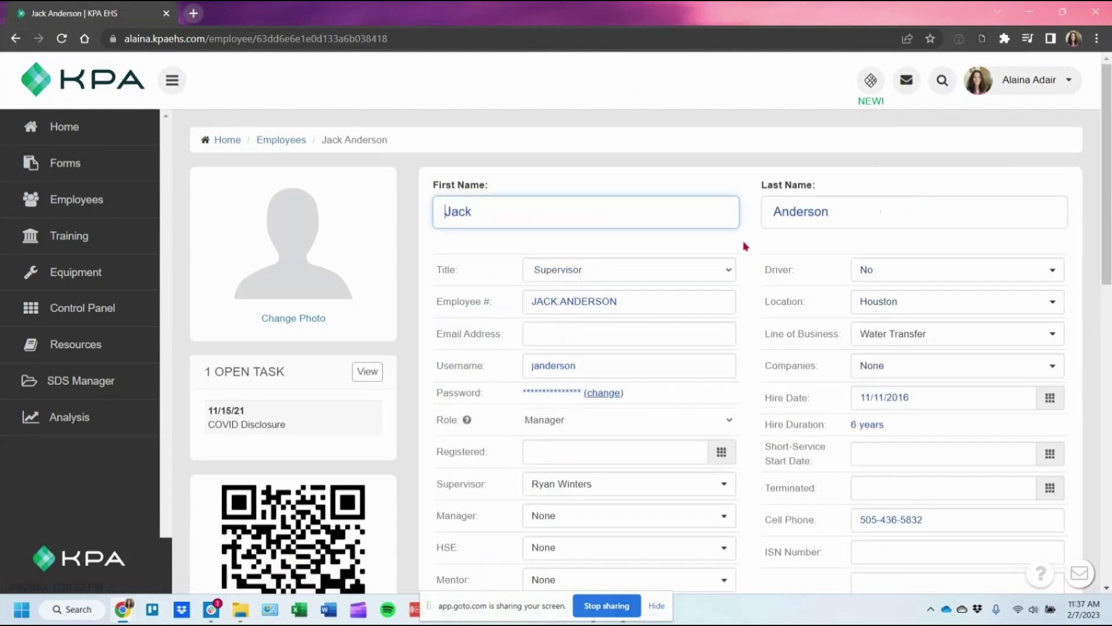
scroll(744, 244, "down", 3)
left_click(550, 441)
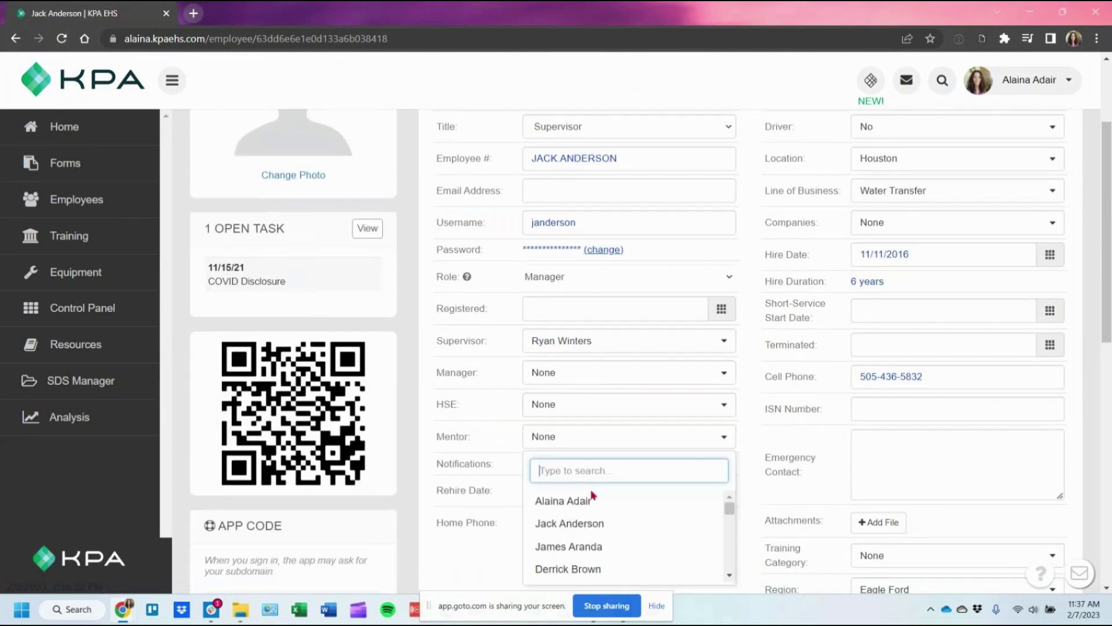
left_click(600, 512)
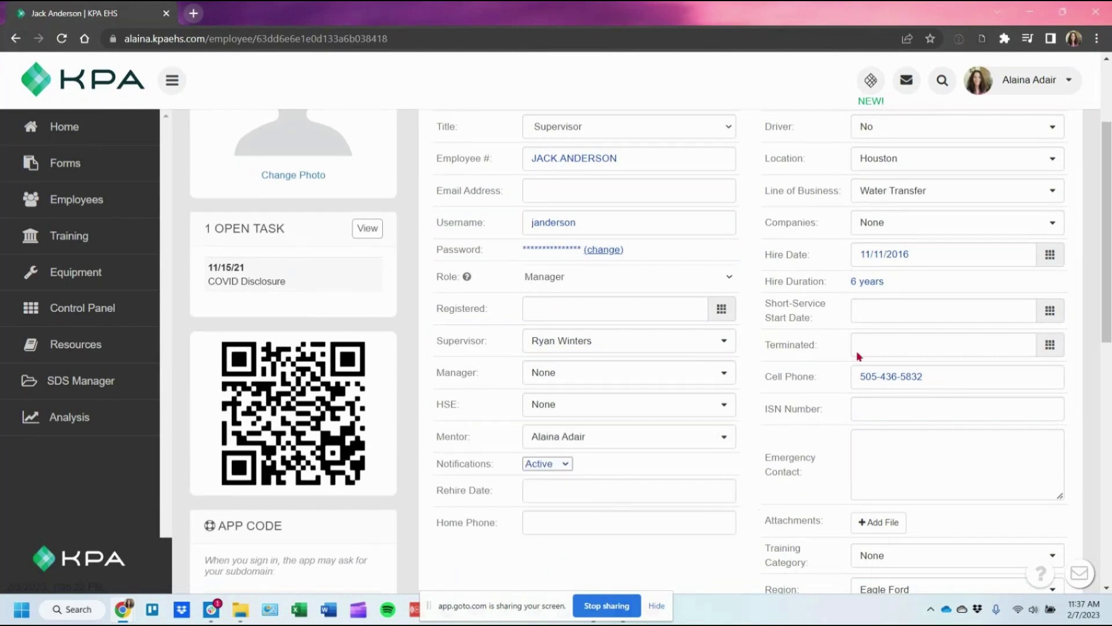
Set the Short-Service Start Date to 12/01/2022 and save the employee profile.
left_click(894, 311)
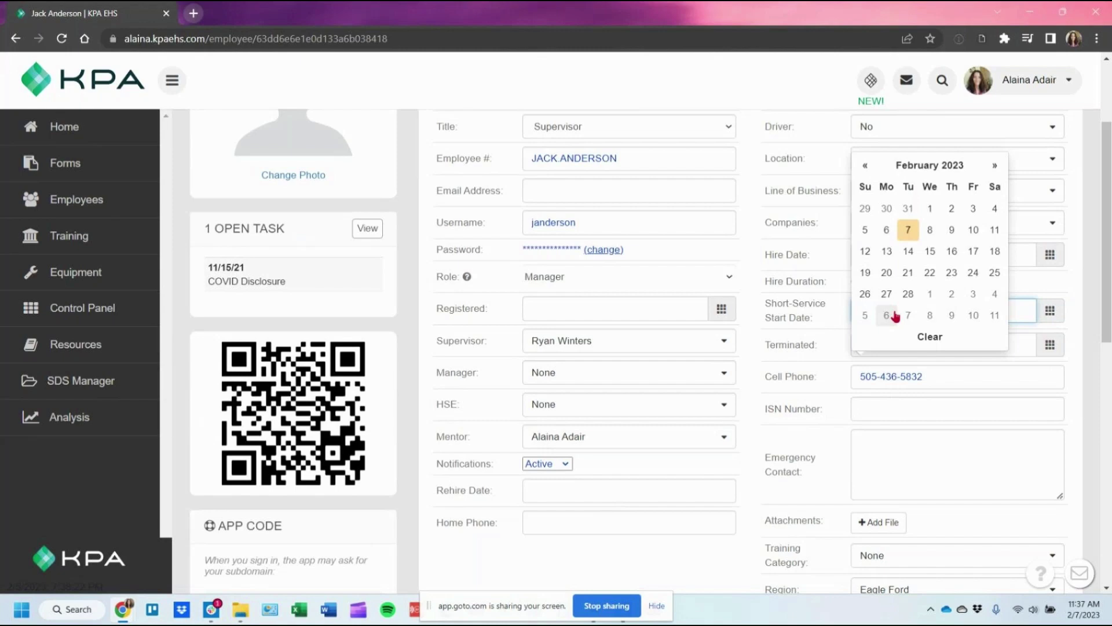
left_click(836, 283)
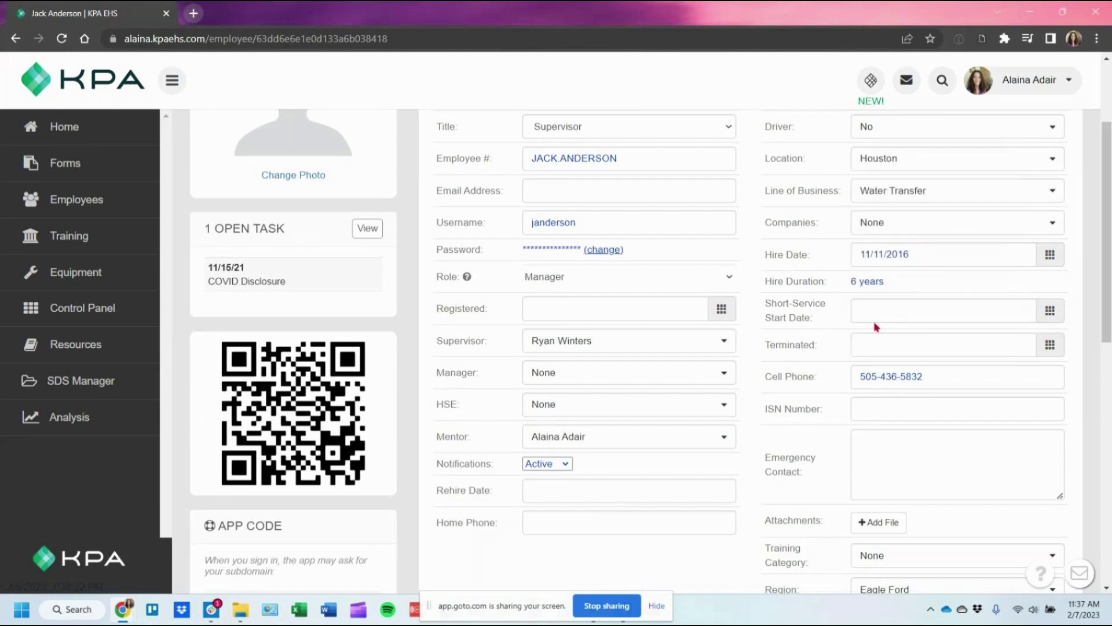
left_click(891, 317)
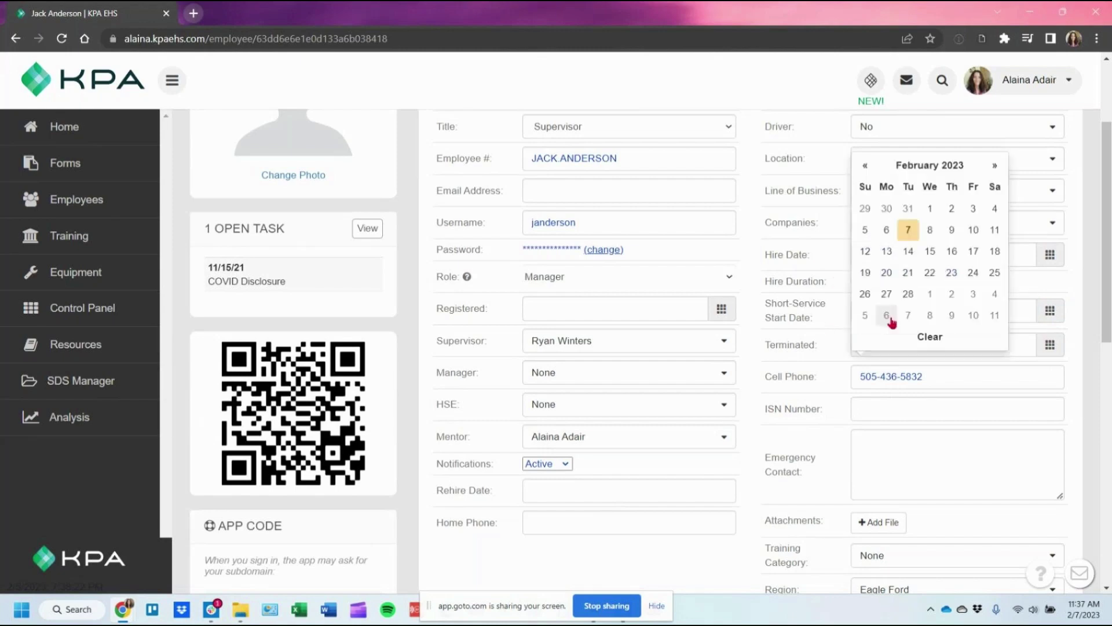
left_click(865, 167)
left_click(864, 168)
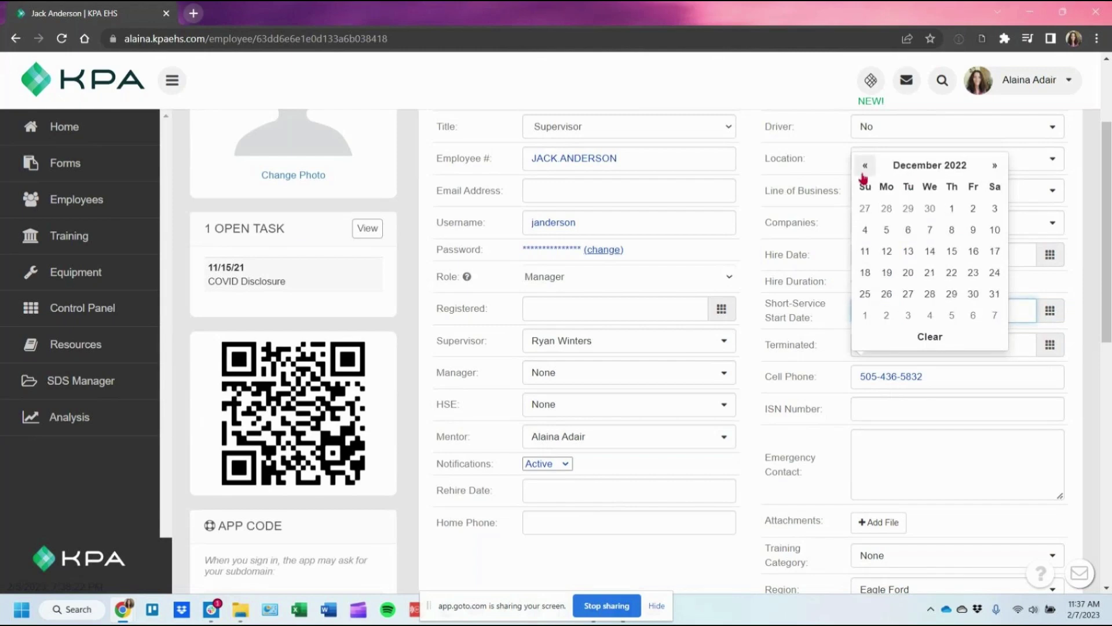
left_click(952, 210)
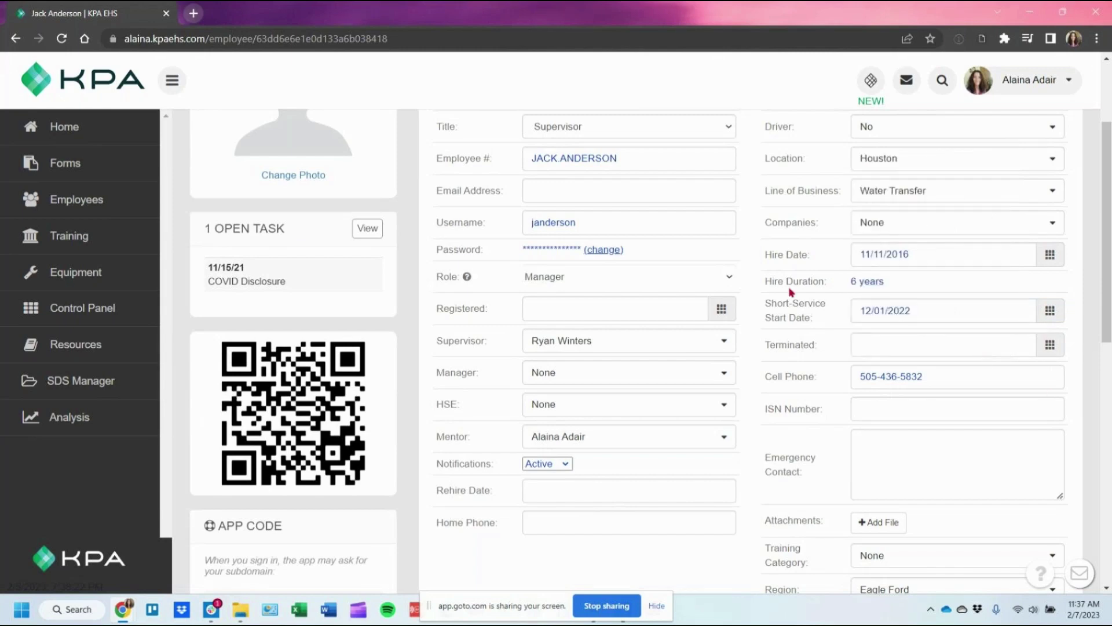
scroll(825, 391, "up", 3)
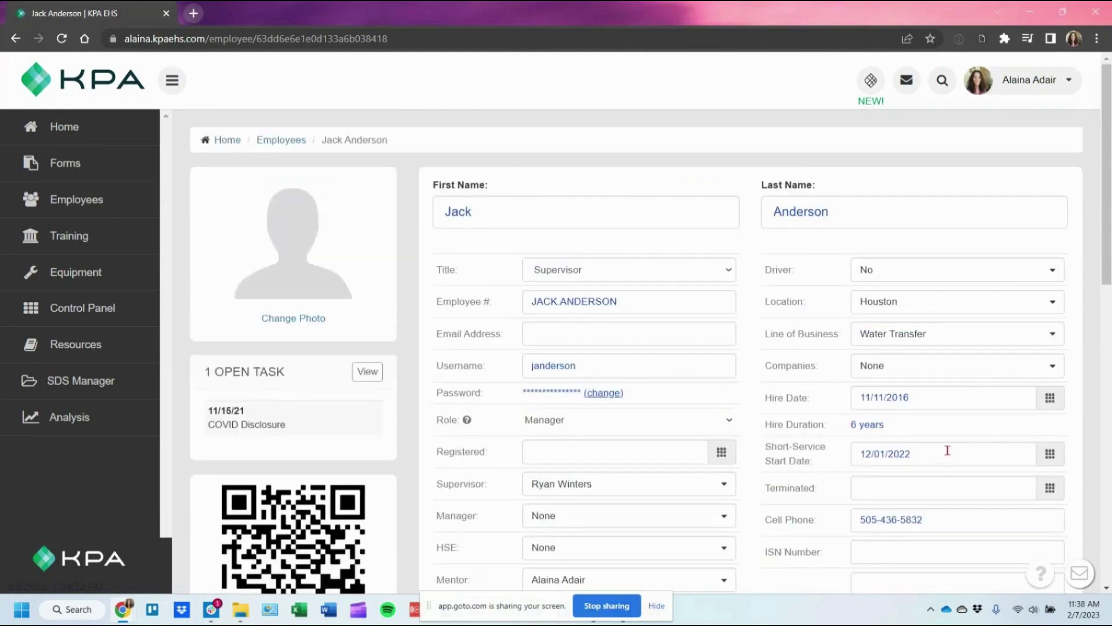
scroll(476, 423, "down", 6)
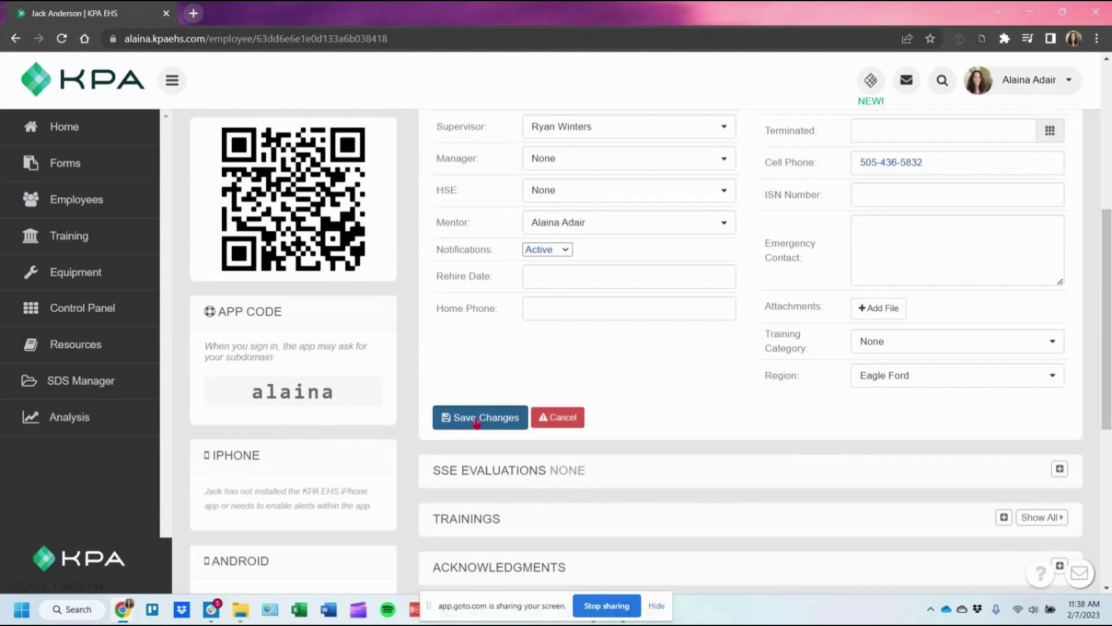
left_click(476, 418)
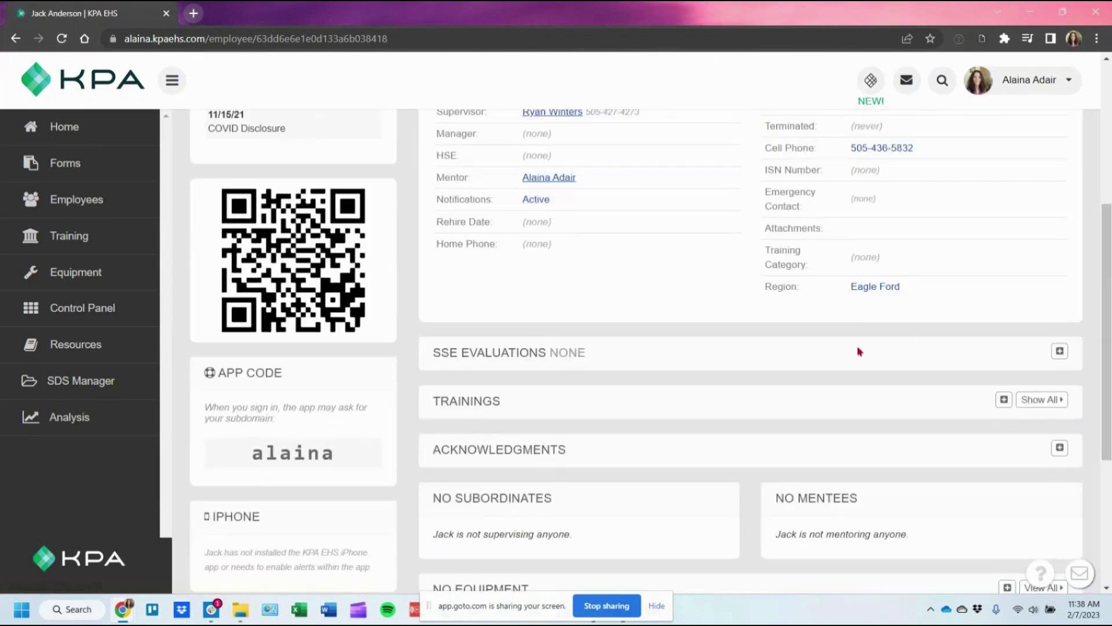
Expand the SSE Evaluations section of the profile and open its details.
left_click_drag(433, 353, 591, 356)
left_click(598, 359)
left_click(1059, 352)
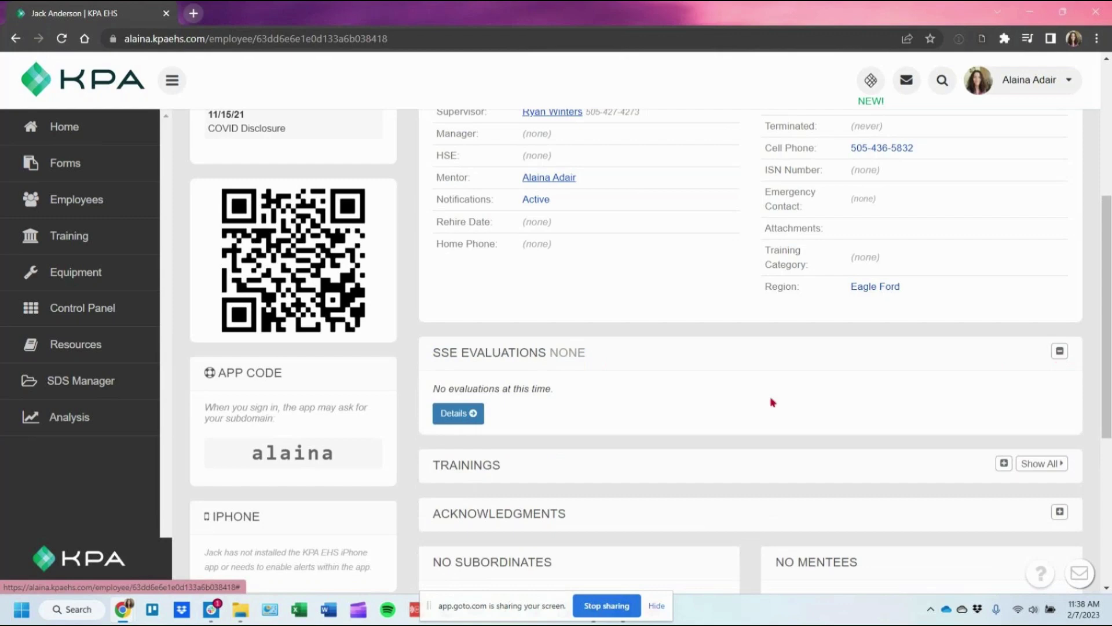
left_click(462, 420)
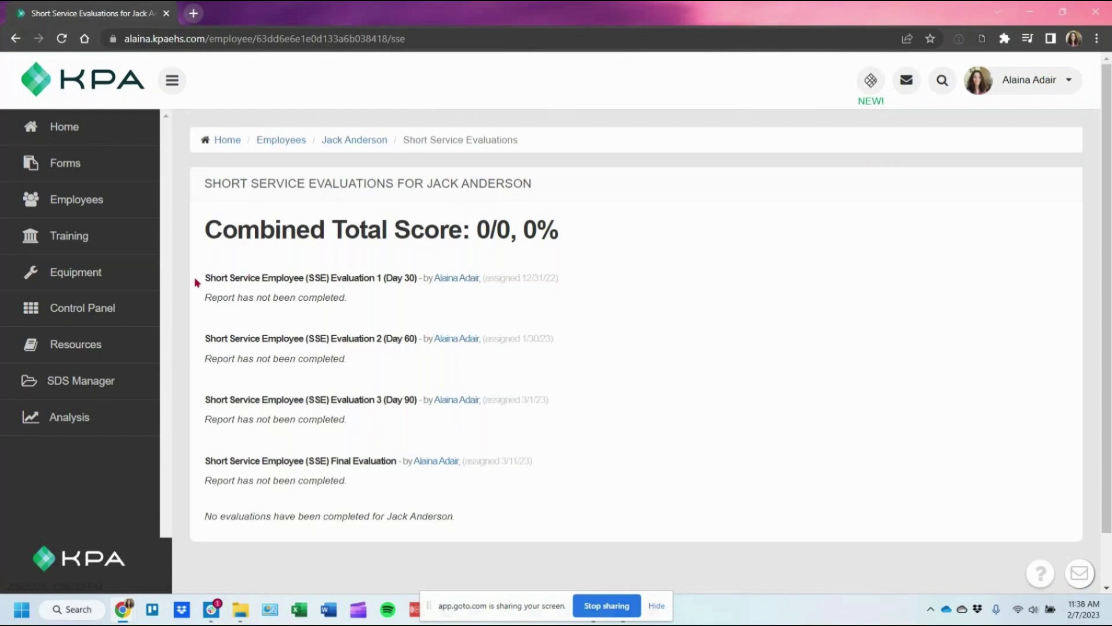
Examine the completion status and assigned dates of the Day 30, Day 60, Day 90 and Final evaluations.
left_click_drag(204, 278, 588, 291)
left_click(527, 297)
left_click_drag(203, 297, 328, 299)
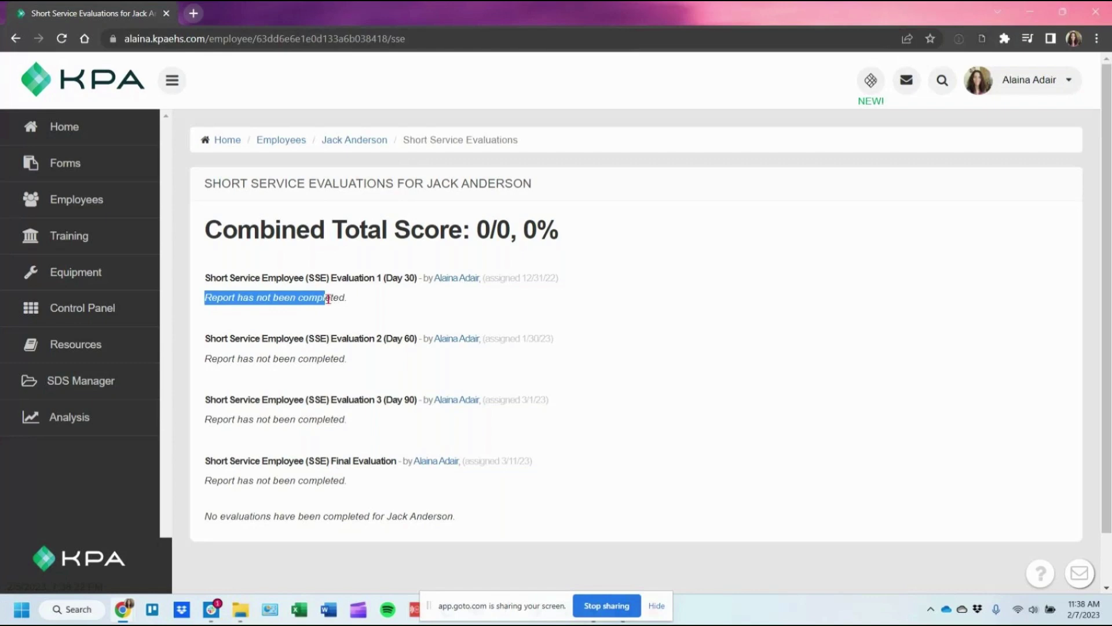
double_click(509, 278)
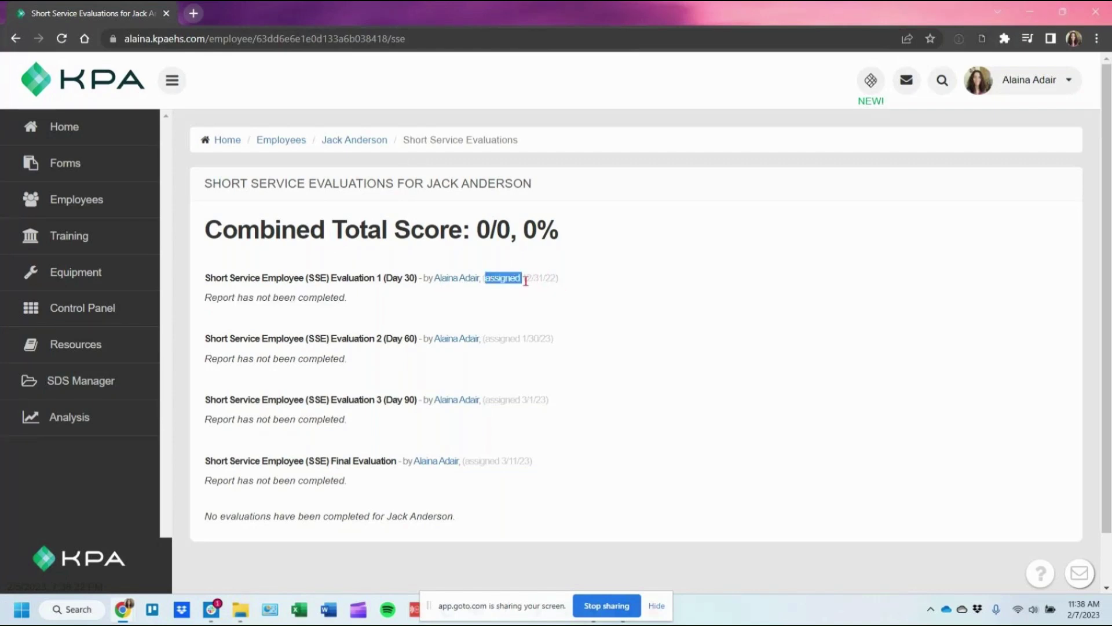
double_click(527, 278)
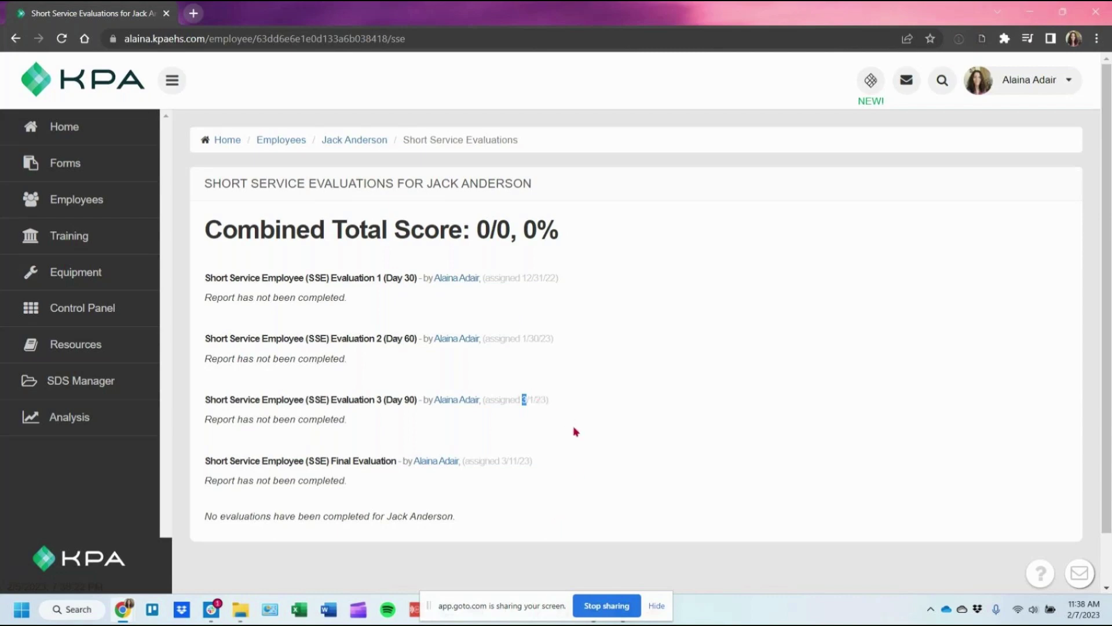
double_click(493, 465)
left_click(503, 463)
Open the Day 30 SSE Evaluation task from the home page and rate Dependability Satisfactory (2) and Job Knowledge Excellent (3).
left_click(60, 124)
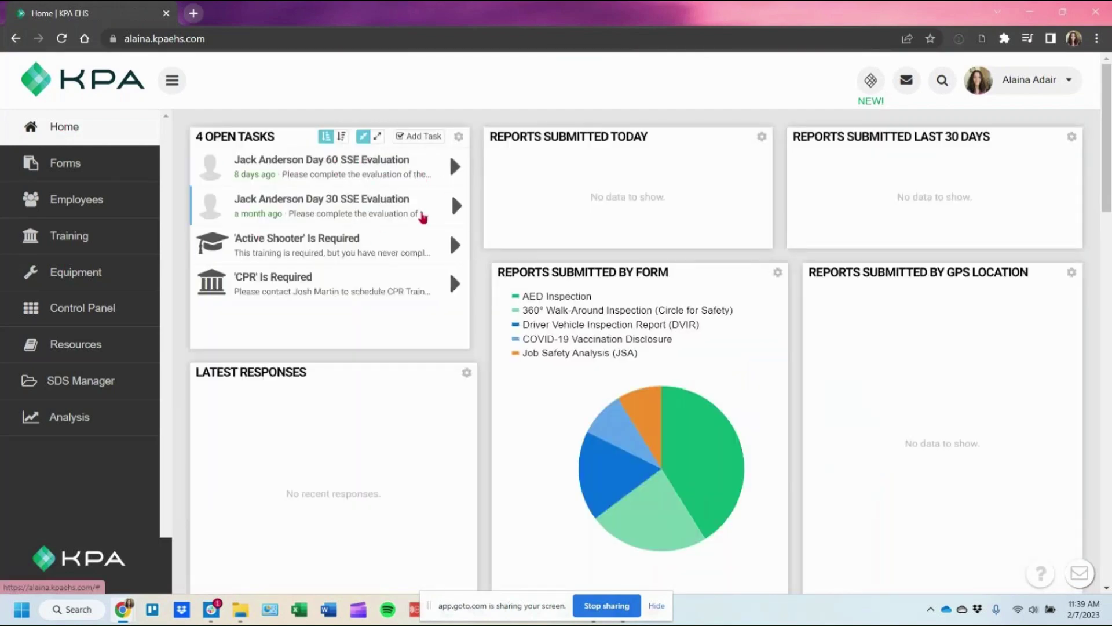
left_click(382, 210)
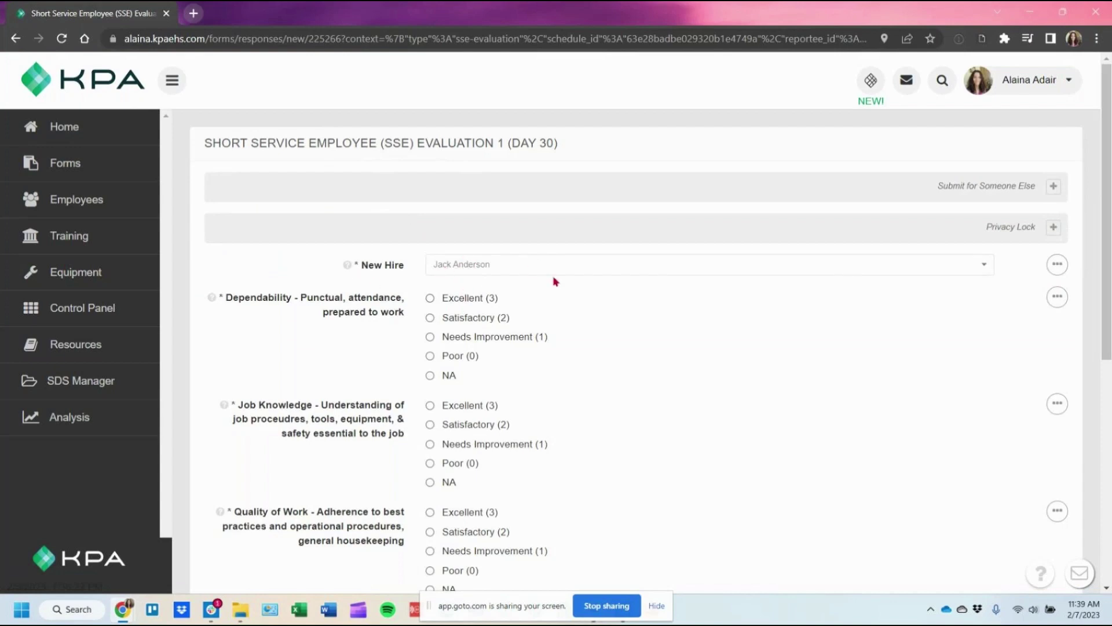
left_click(476, 322)
left_click(468, 407)
Rate Quality of Work and Quantity of Work Satisfactory (2) and Safety Excellent (3), and submit the Day 30 evaluation.
scroll(563, 398, "down", 3)
left_click(469, 325)
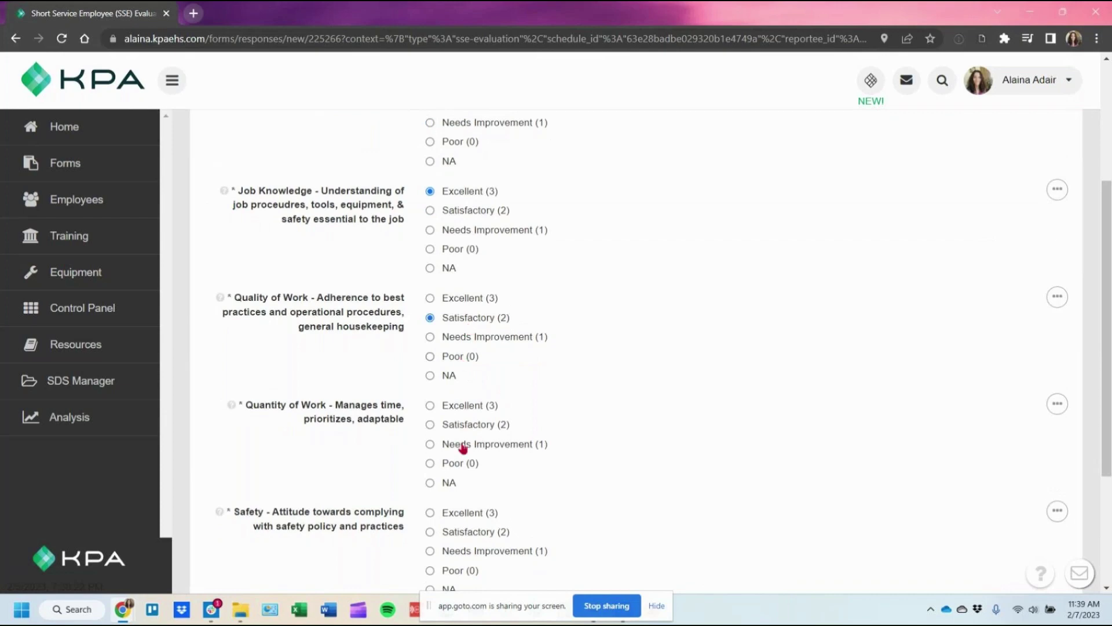
left_click(470, 426)
scroll(457, 348, "down", 3)
left_click(459, 322)
left_click(246, 539)
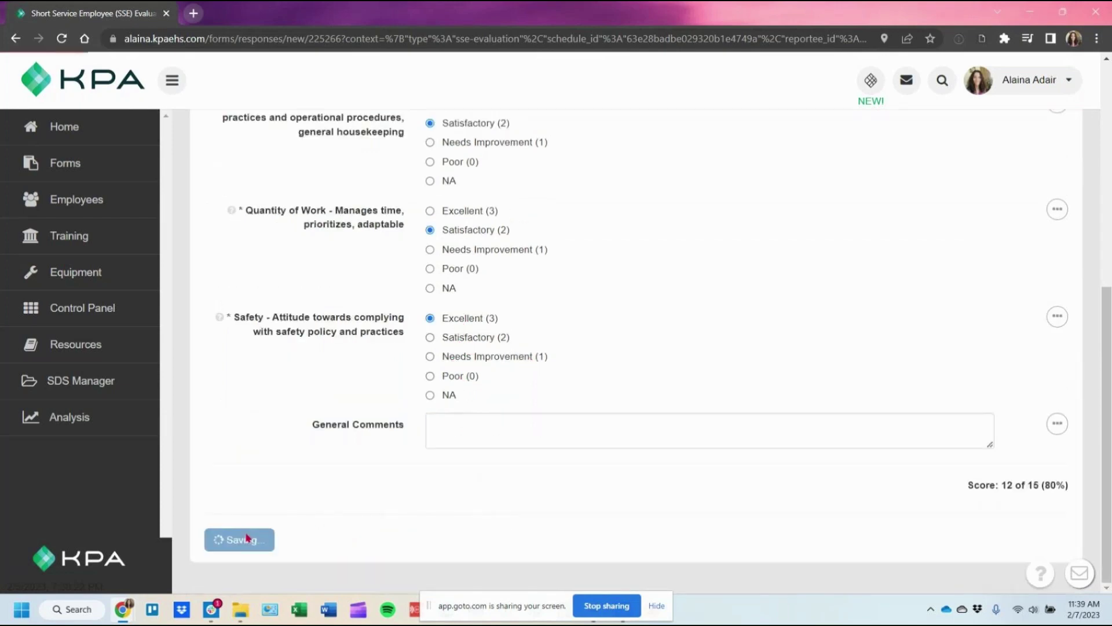
Open the Day 60 SSE Evaluation task from the home page and rate Dependability and Job Knowledge Satisfactory (2).
left_click(87, 135)
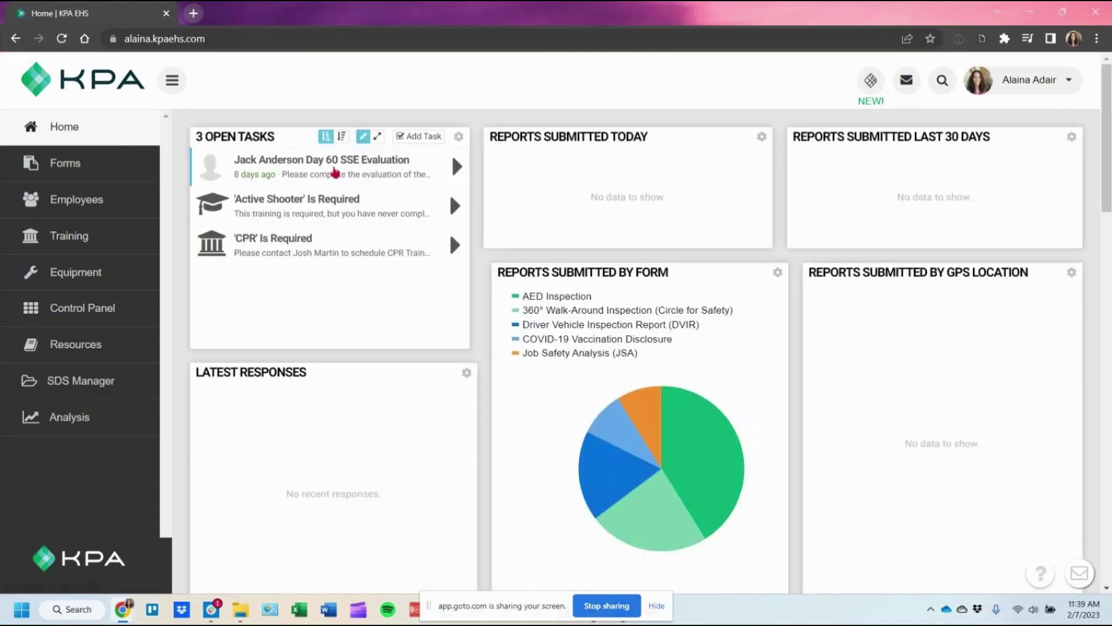
left_click(357, 176)
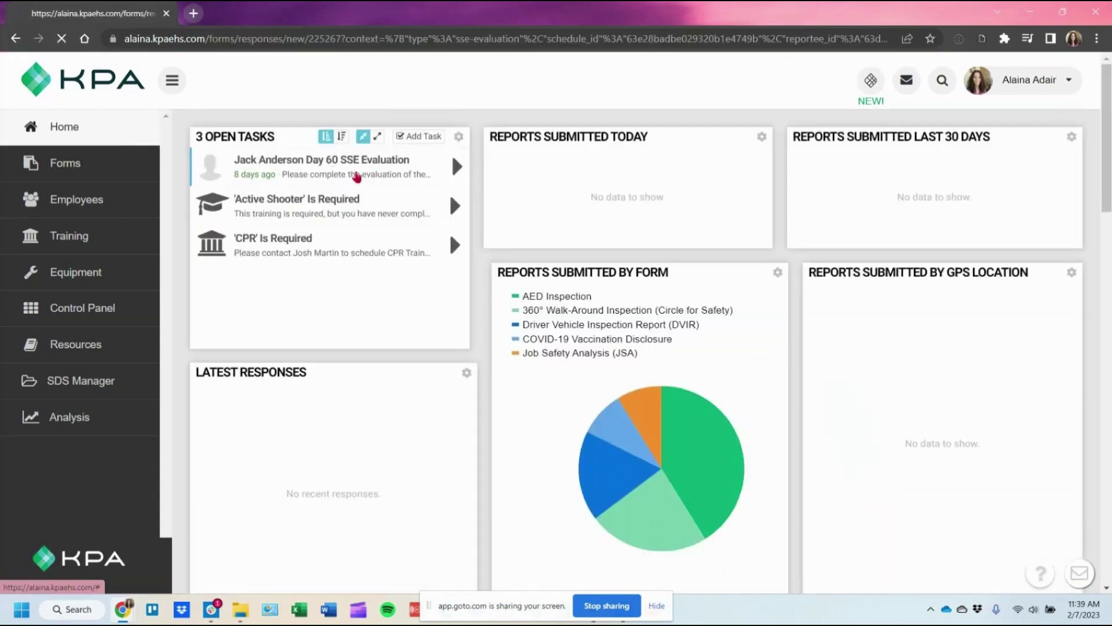
left_click(457, 320)
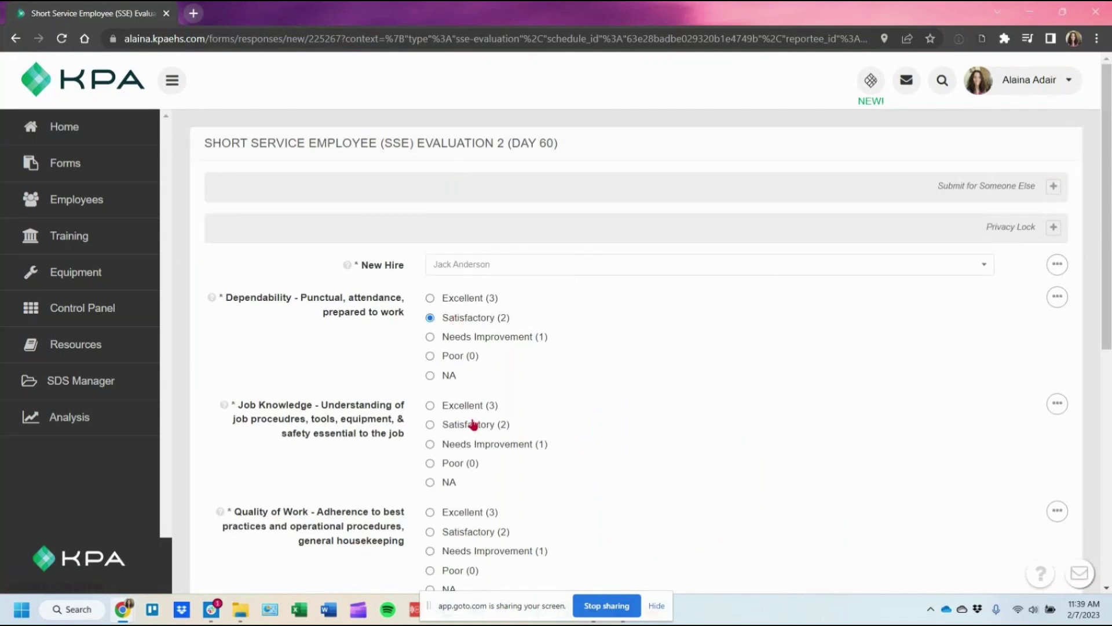
left_click(470, 423)
Rate Quality of Work, Quantity of Work and Safety Excellent (3), and set "Graduate employee early?" to Yes.
scroll(470, 423, "down", 3)
left_click(462, 298)
left_click(462, 406)
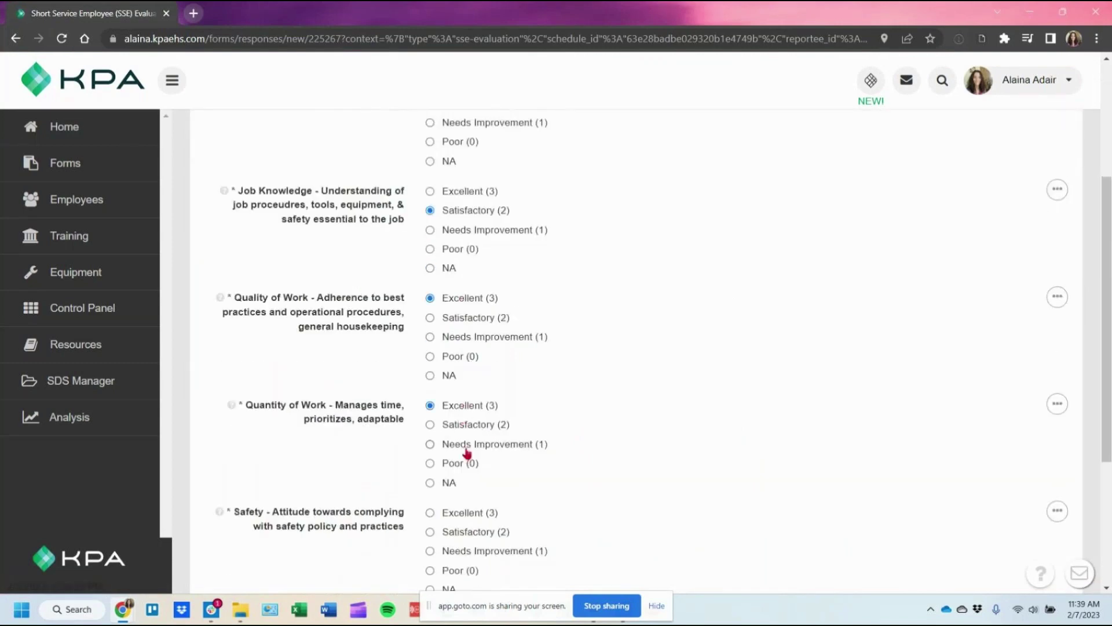
scroll(456, 400, "down", 3)
left_click(459, 301)
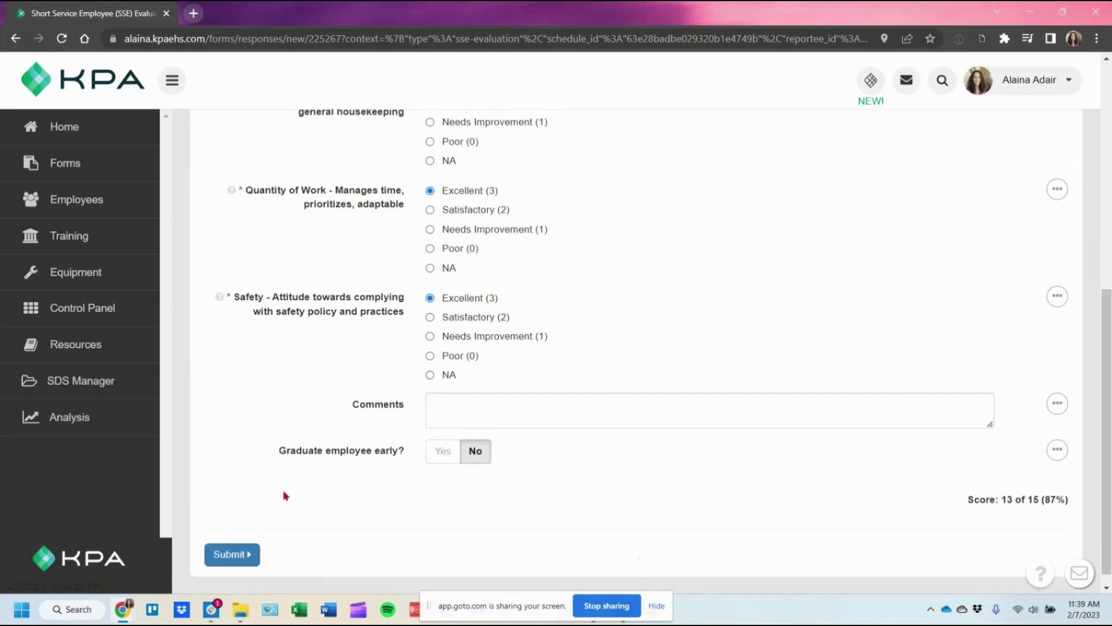
left_click(436, 457)
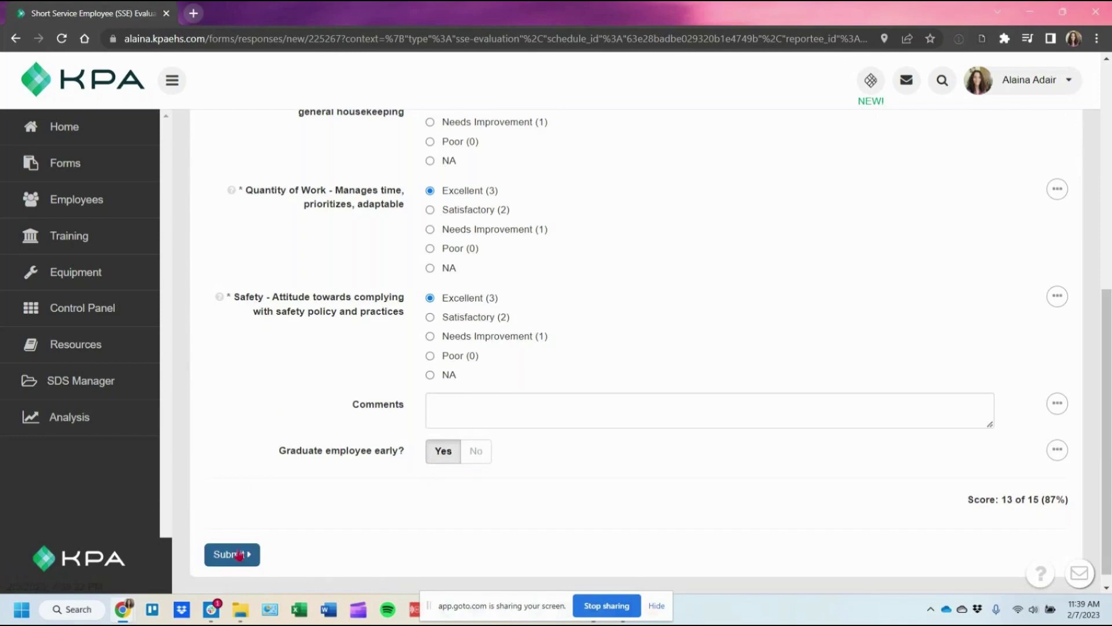
Open the employee search in a separate browser tab and filter the SSE field to Only SSEs.
right_click(79, 206)
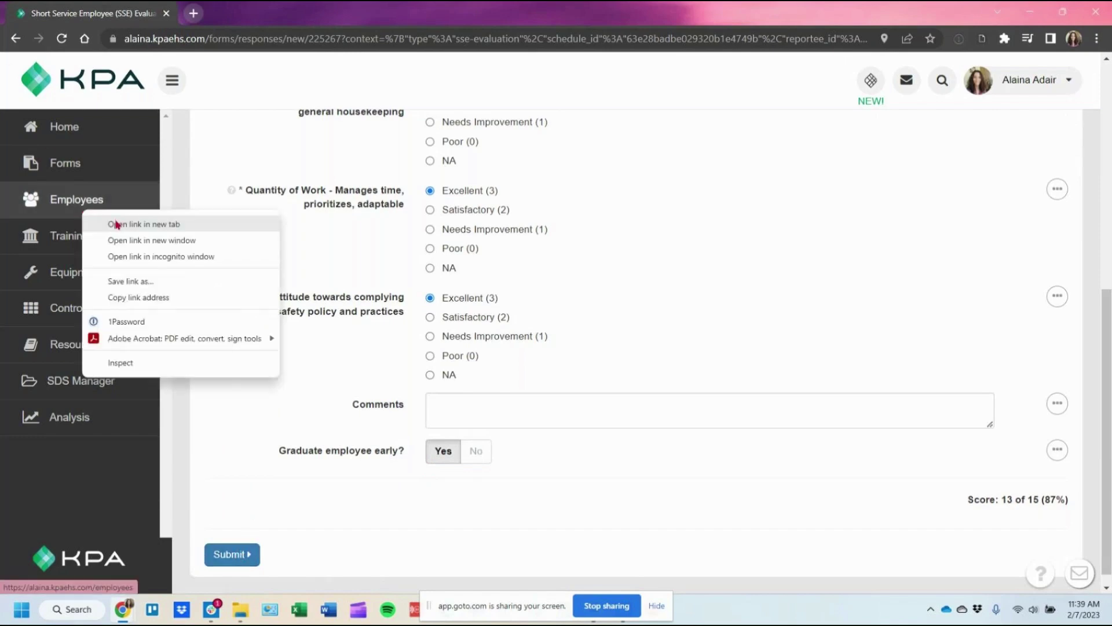
left_click(118, 222)
left_click(255, 13)
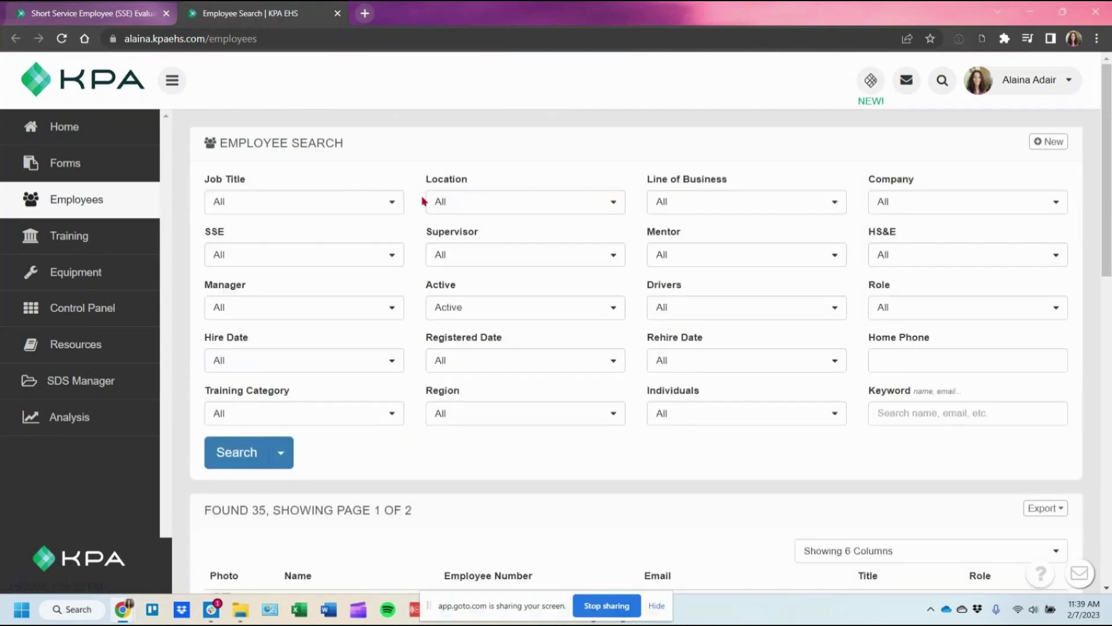
left_click(292, 261)
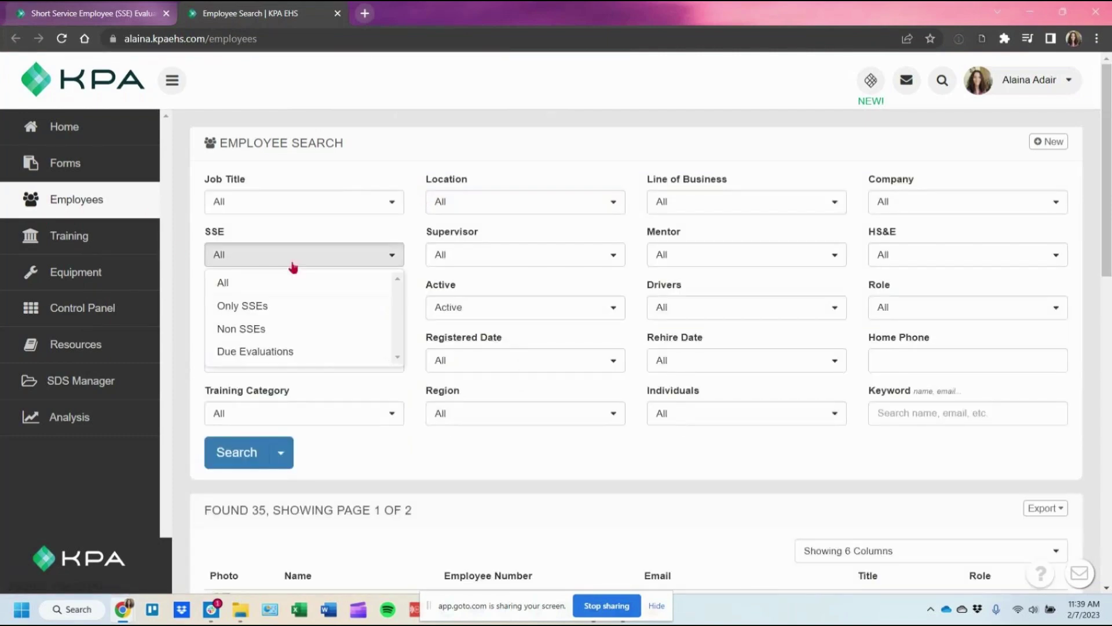
left_click(300, 307)
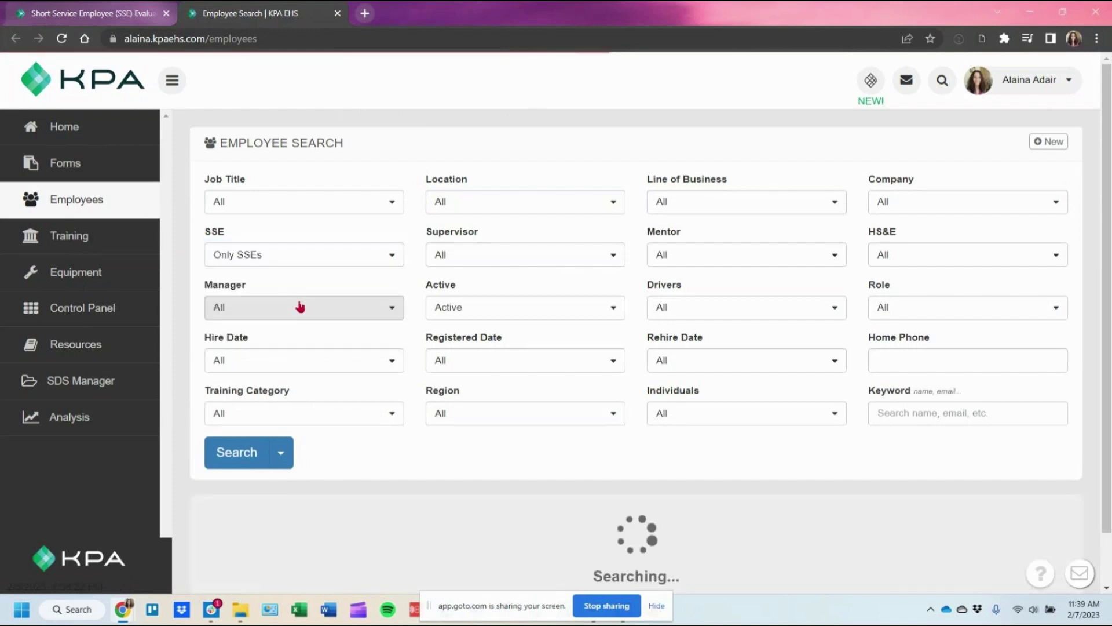
Check the Short-Service Start Date and SSE Evaluations in the found employee's profile, and return to the Day 60 evaluation form.
scroll(427, 383, "down", 2)
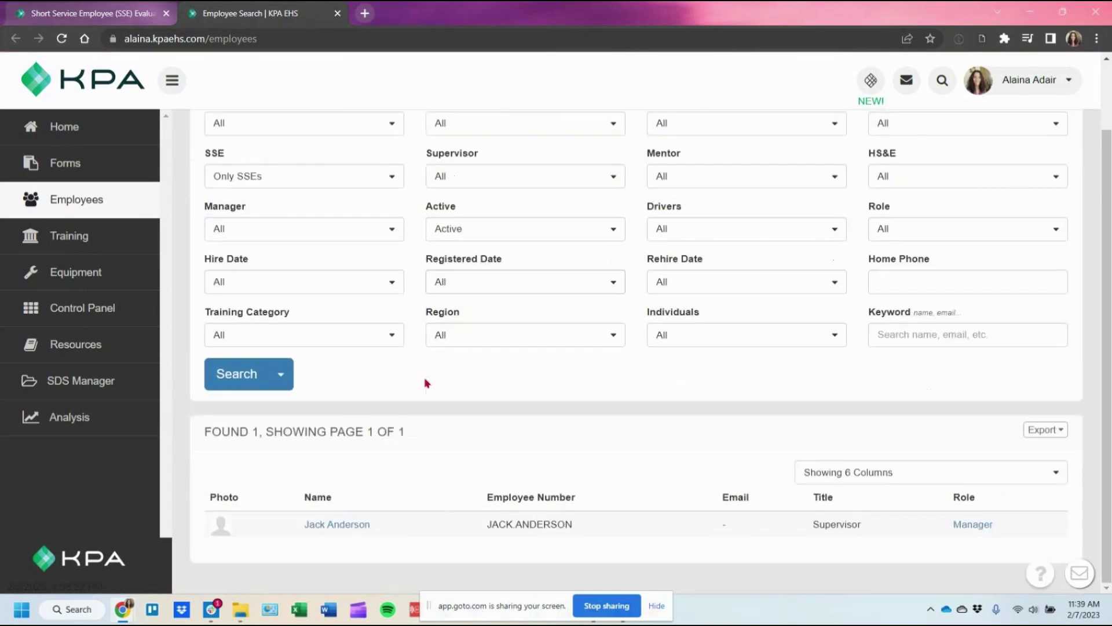
left_click(342, 524)
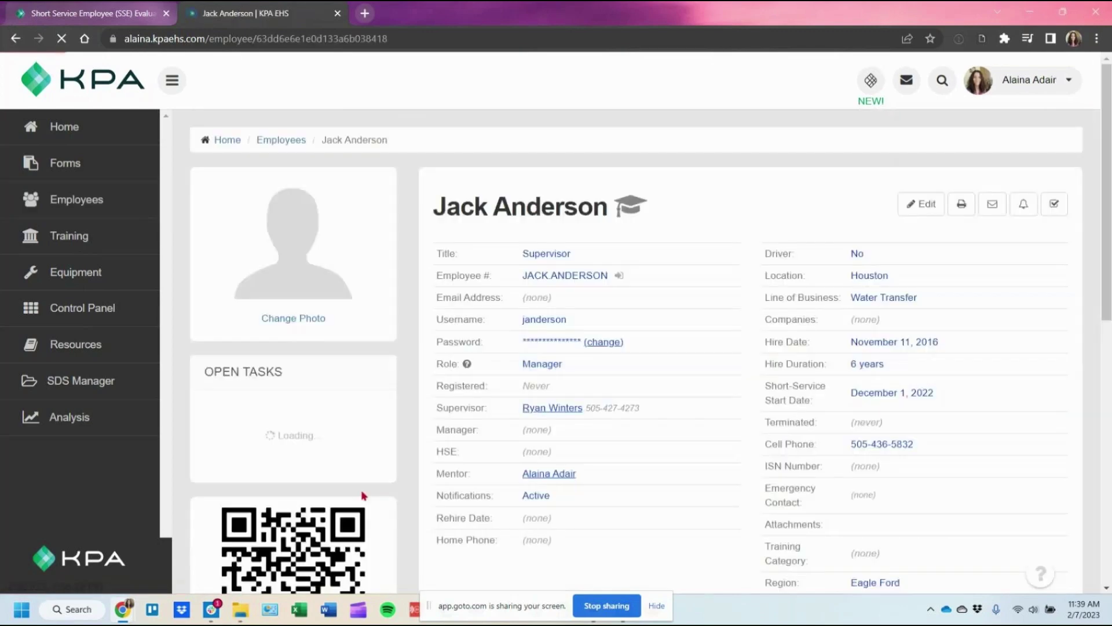
scroll(740, 420, "down", 3)
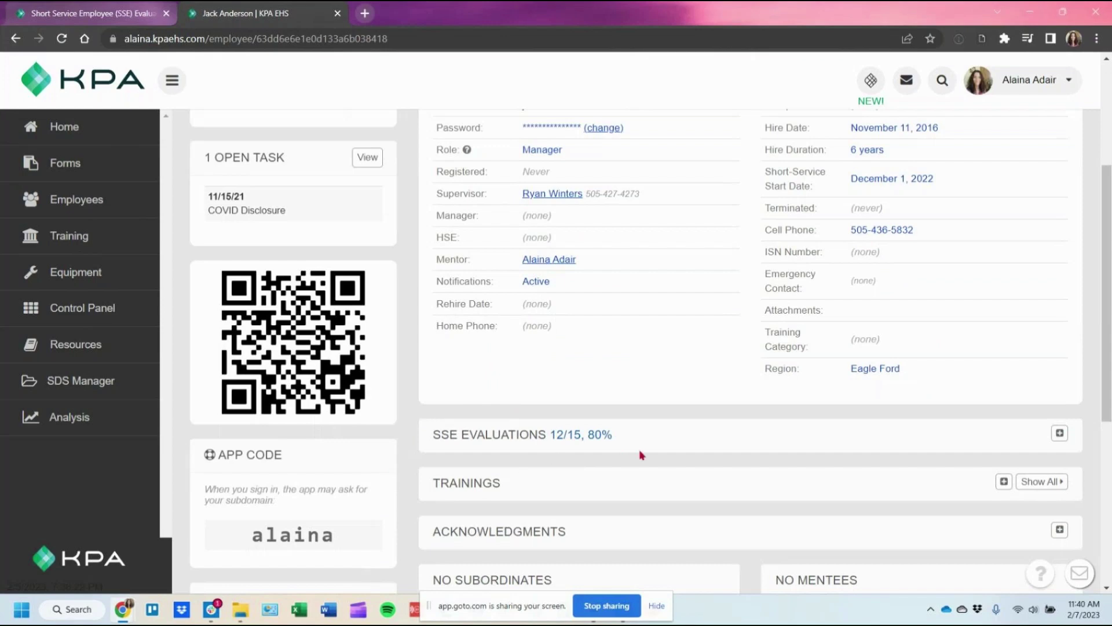
left_click_drag(764, 167, 940, 184)
scroll(941, 208, "up", 1)
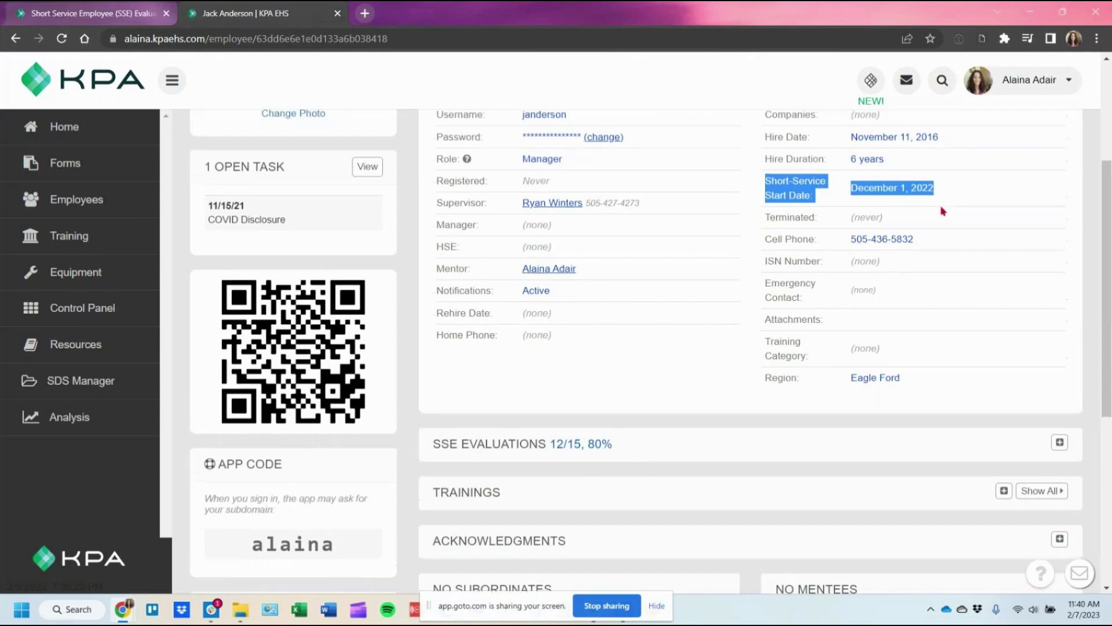
left_click(104, 14)
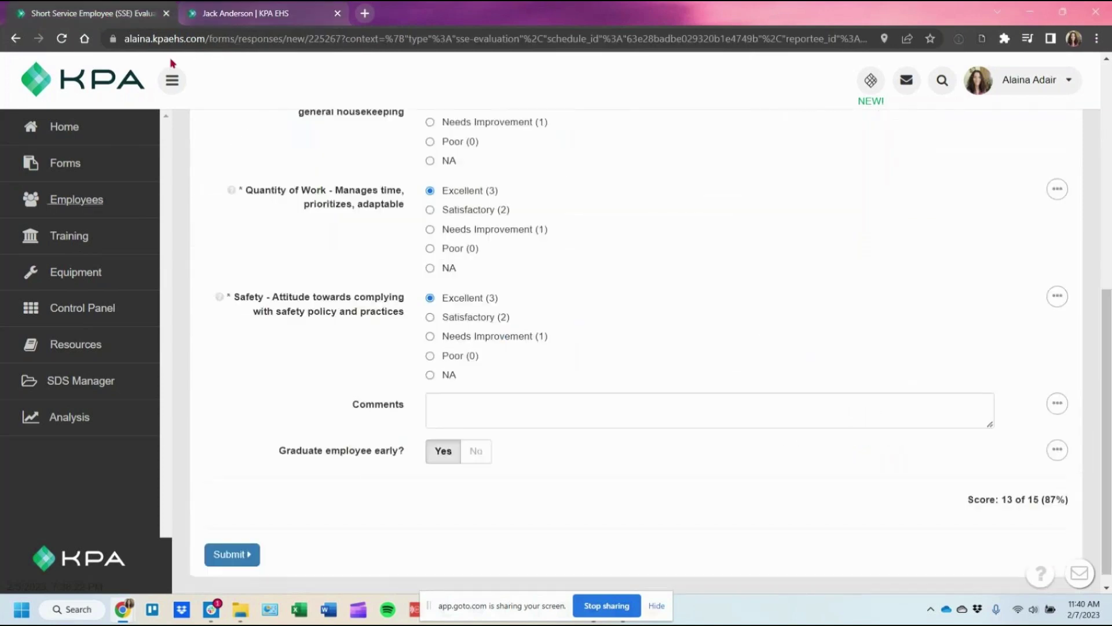
Recheck the Short-Service Start Date in the employee's profile, then return to the Day 60 evaluation form and submit it.
left_click(288, 9)
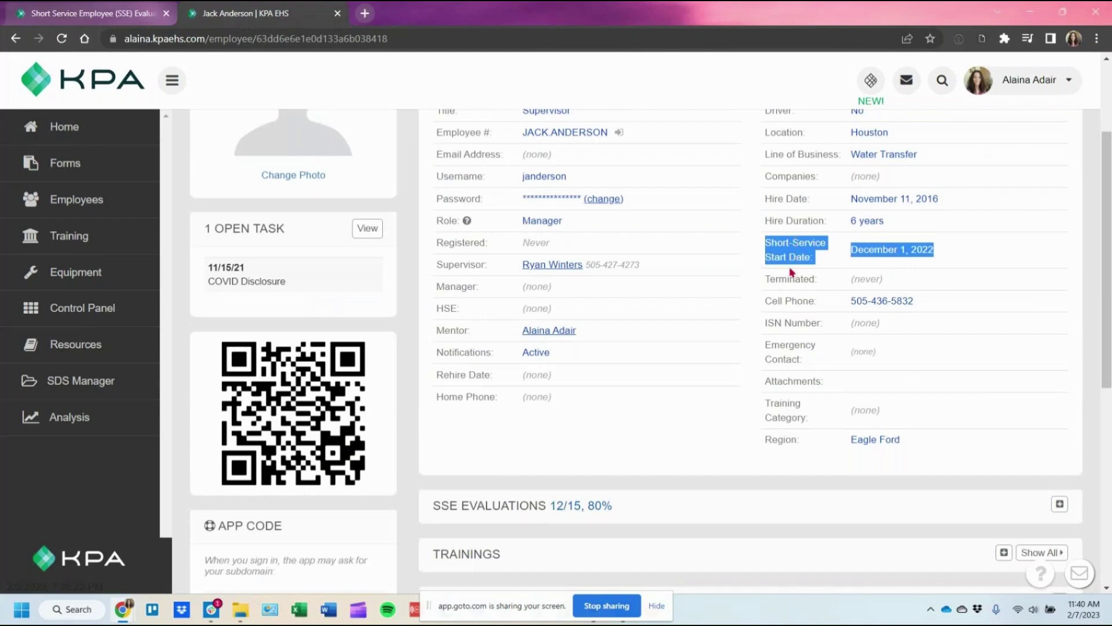
left_click(78, 7)
left_click(233, 555)
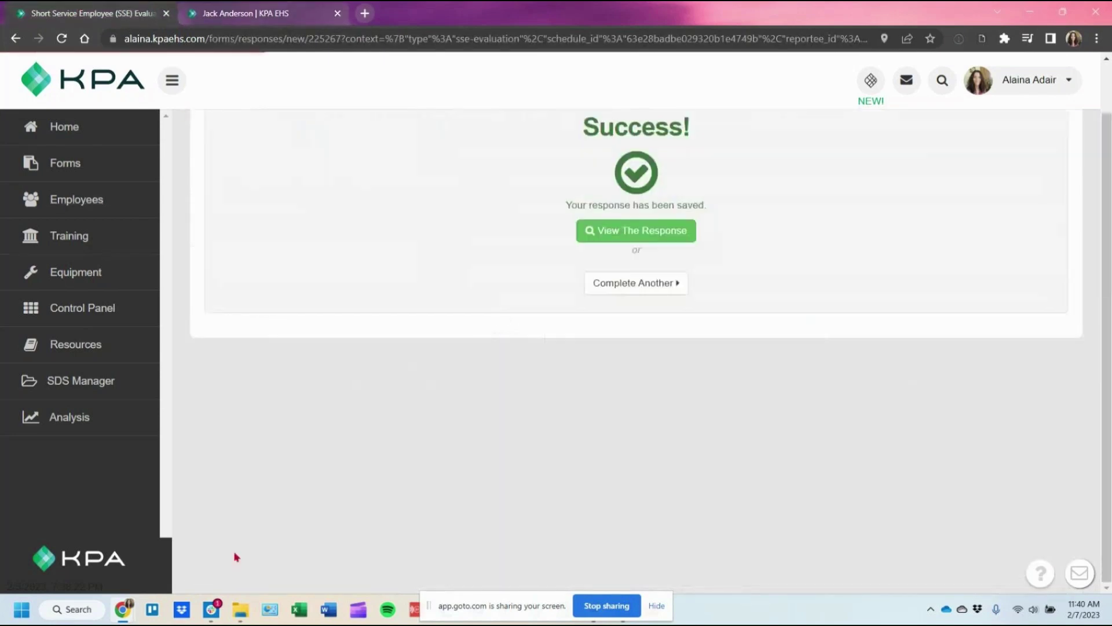
Reload the evaluated employee's profile, check its Short-Service Start Date, and expand the SSE Evaluations section to review the submitted evaluations.
left_click(229, 14)
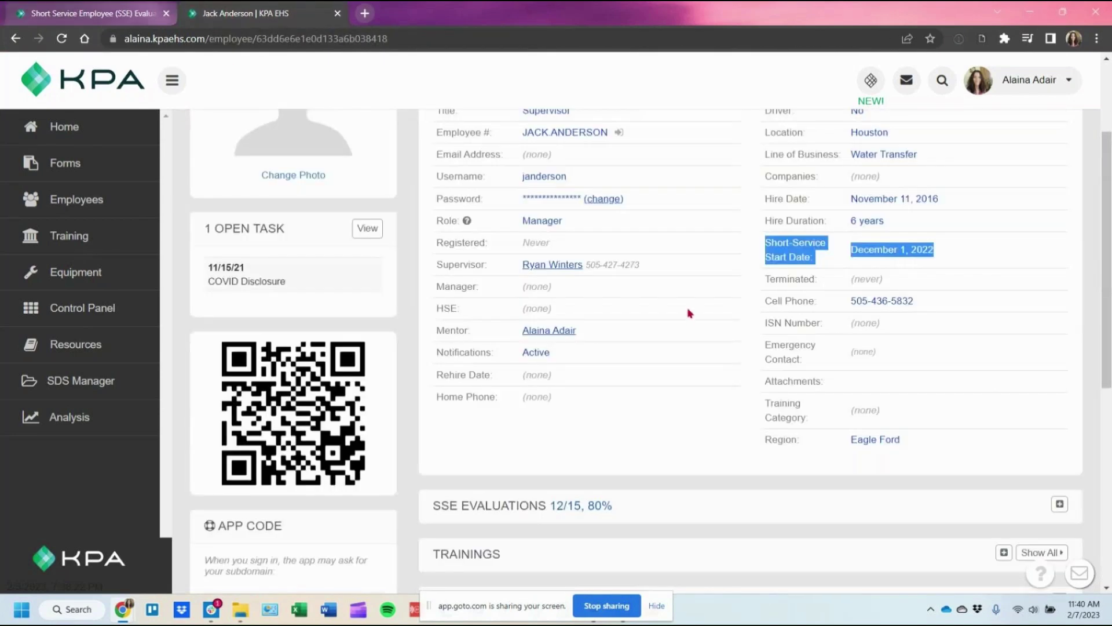
scroll(688, 308, "up", 3)
key("F5")
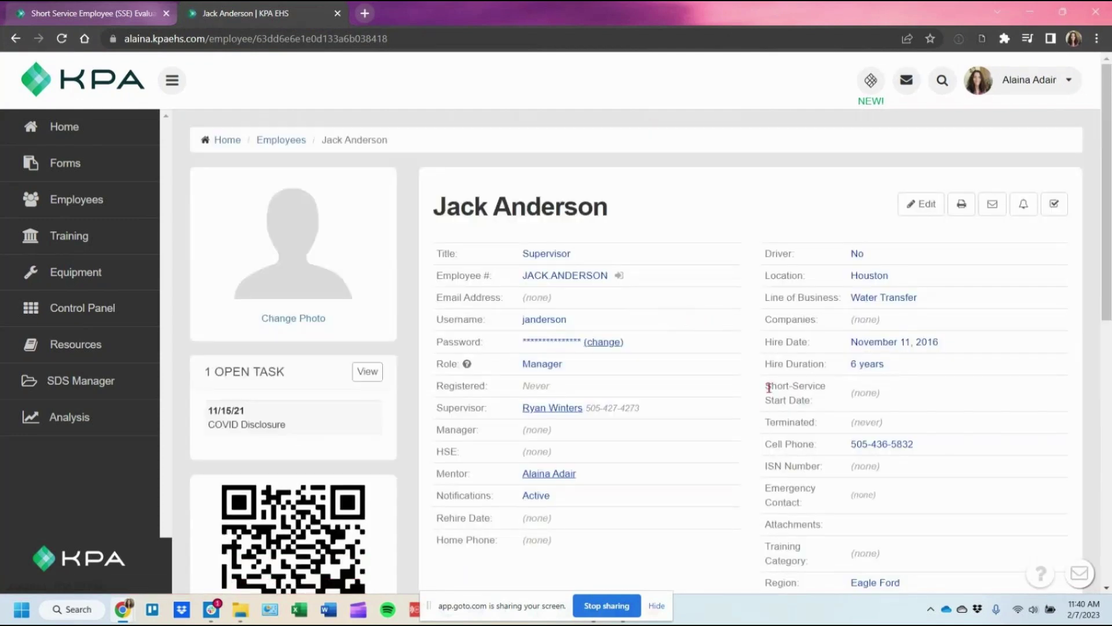
left_click_drag(772, 384, 885, 389)
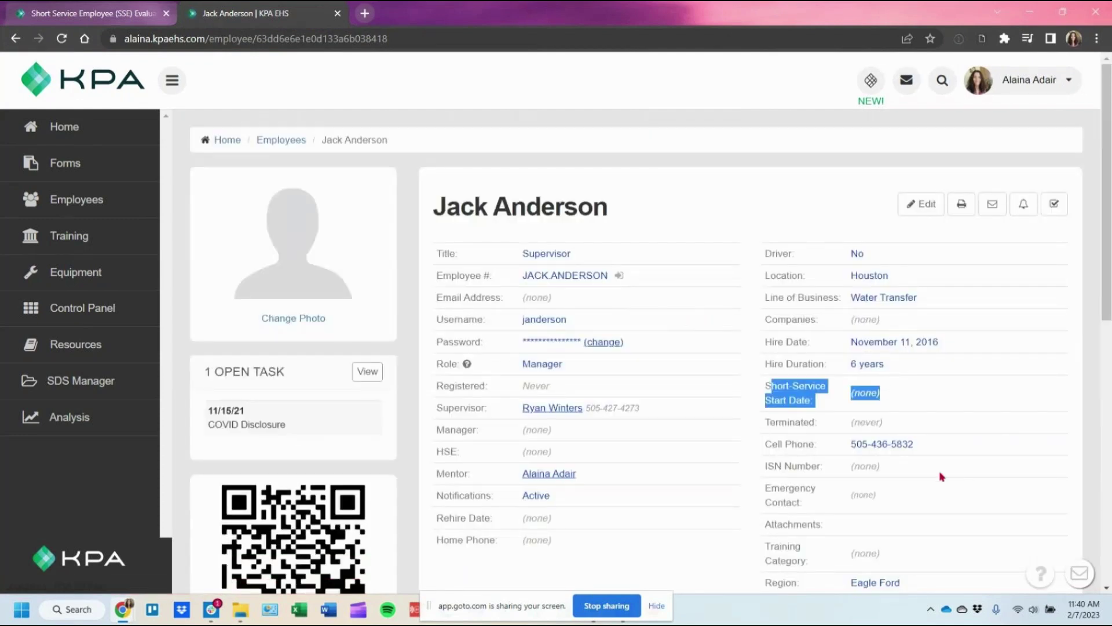
scroll(863, 373, "down", 5)
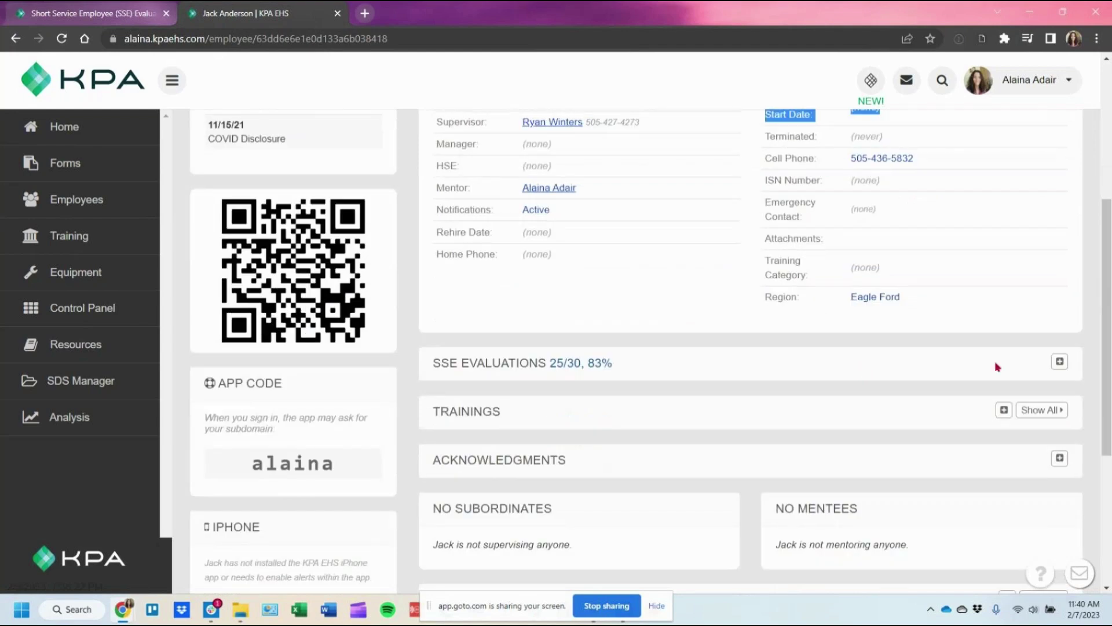
left_click(1060, 361)
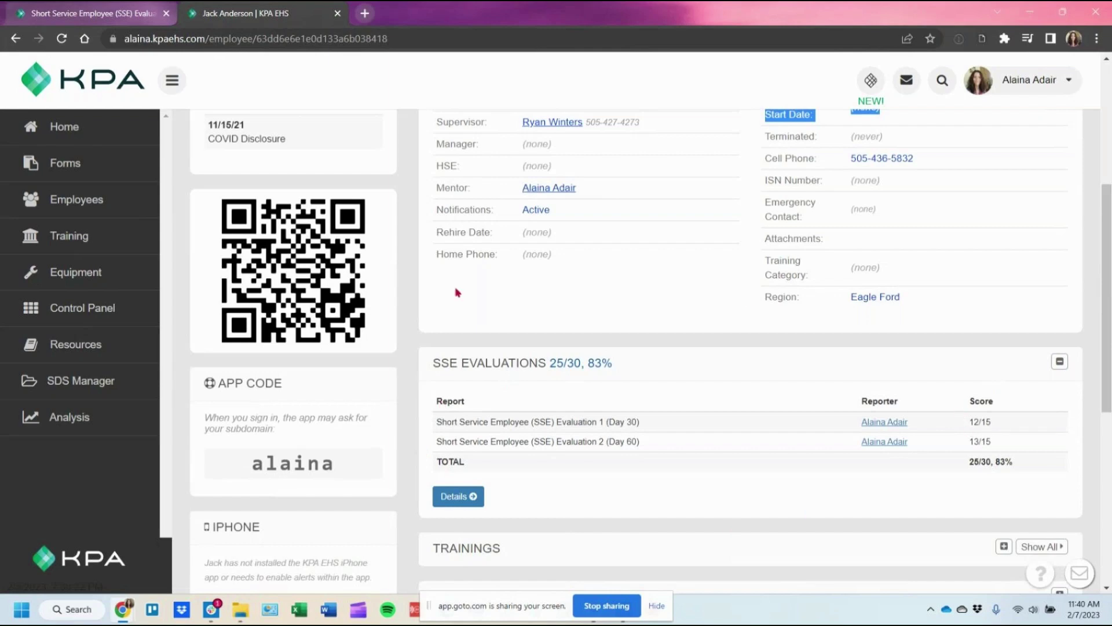
Find the Houston Poly Pipe Field Hand in the employee list and open that employee's profile for editing.
left_click(74, 204)
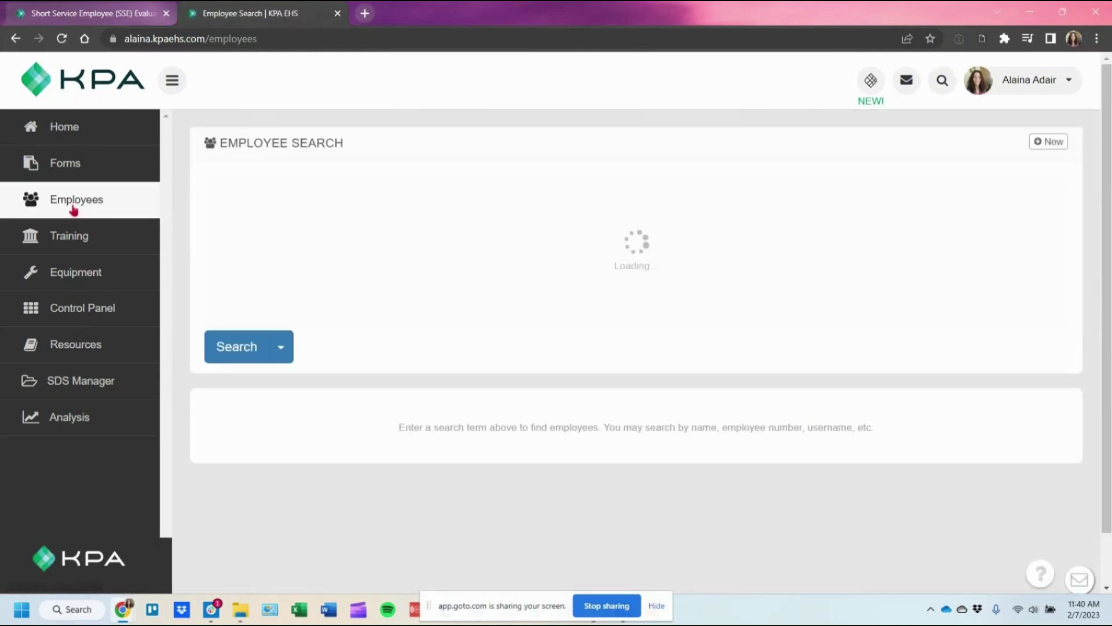
scroll(522, 354, "down", 6)
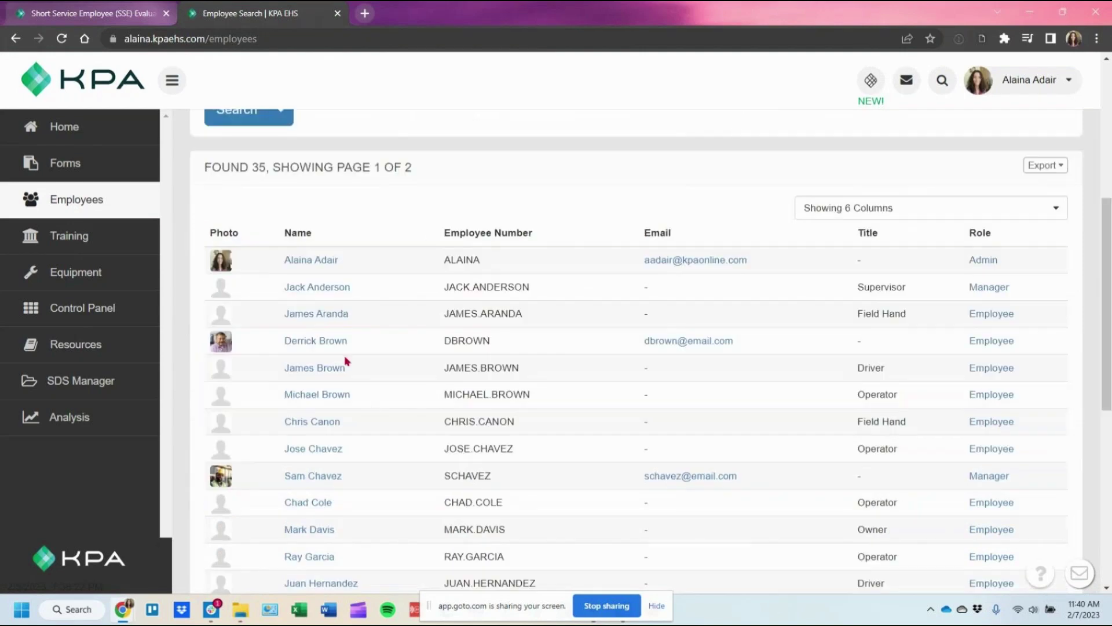
left_click(331, 317)
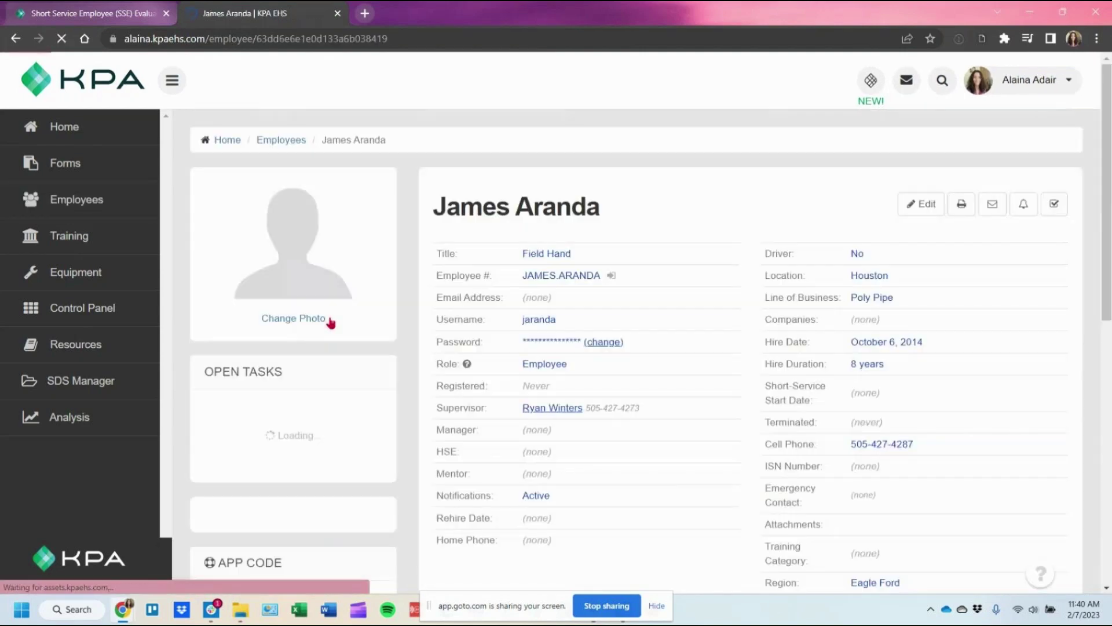
left_click(910, 209)
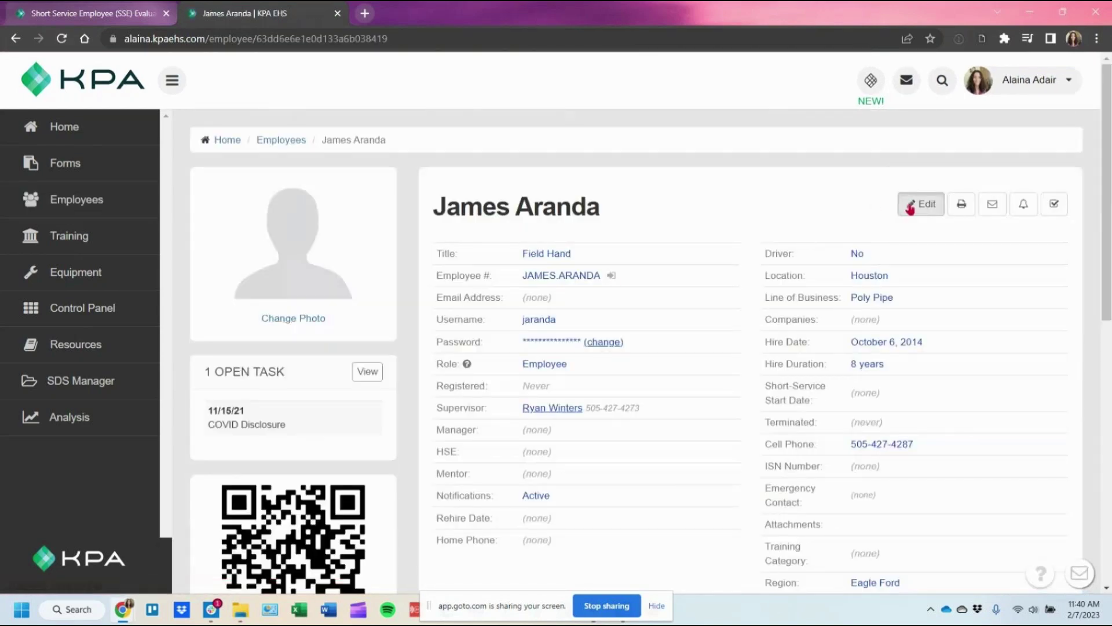
Set the employee's Short-Service Start Date to 08/01/2022.
left_click(894, 459)
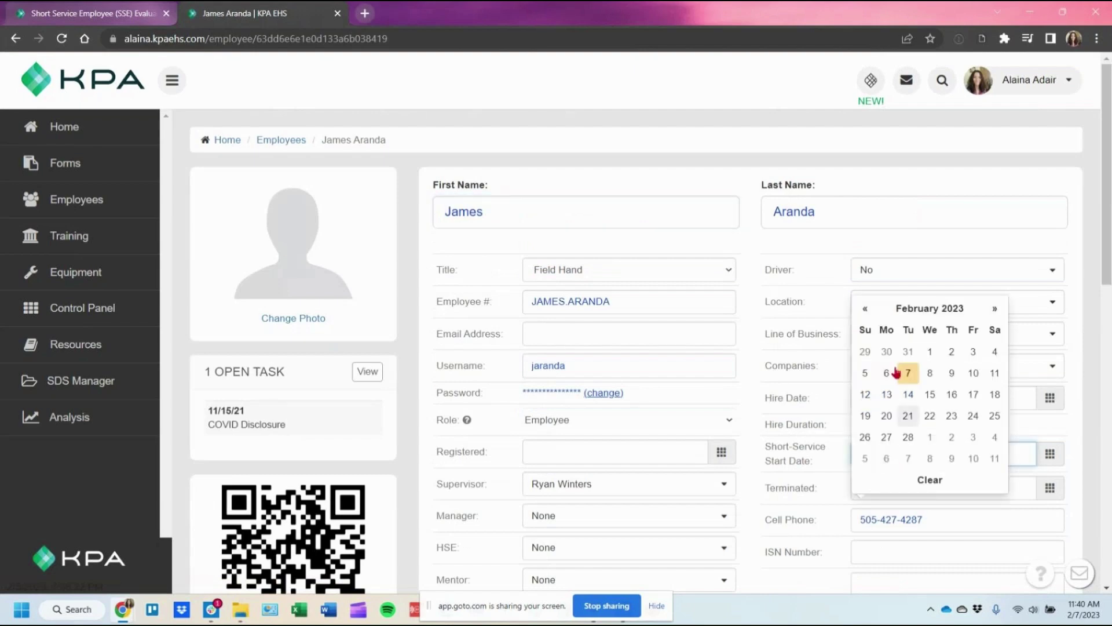
left_click(863, 310)
left_click(863, 311)
left_click(862, 313)
left_click(862, 314)
left_click(863, 311)
left_click(862, 311)
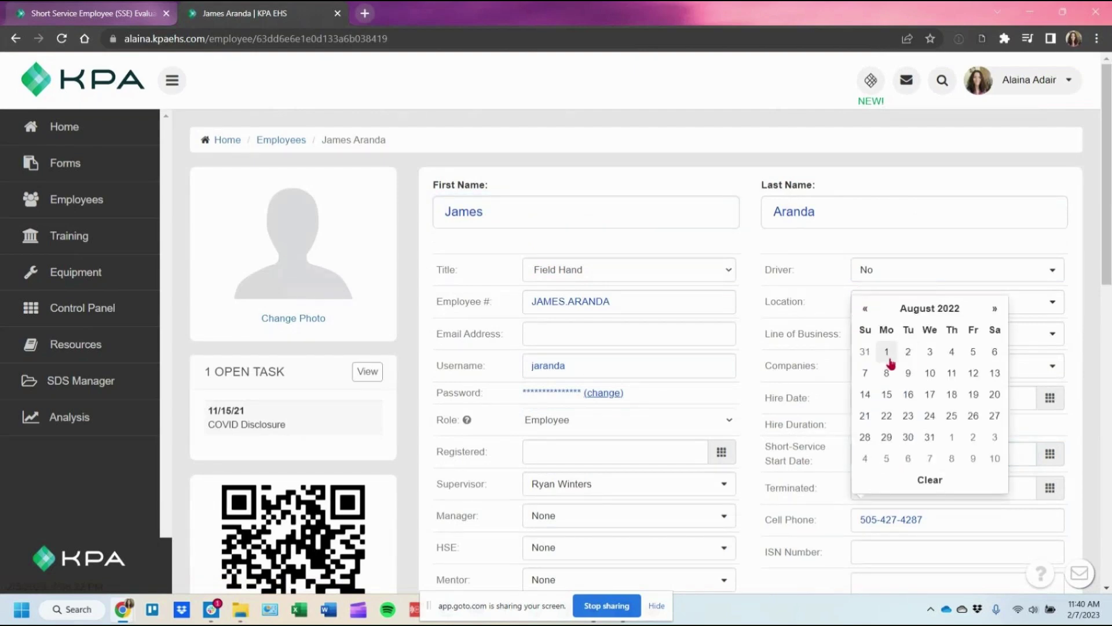
left_click(888, 358)
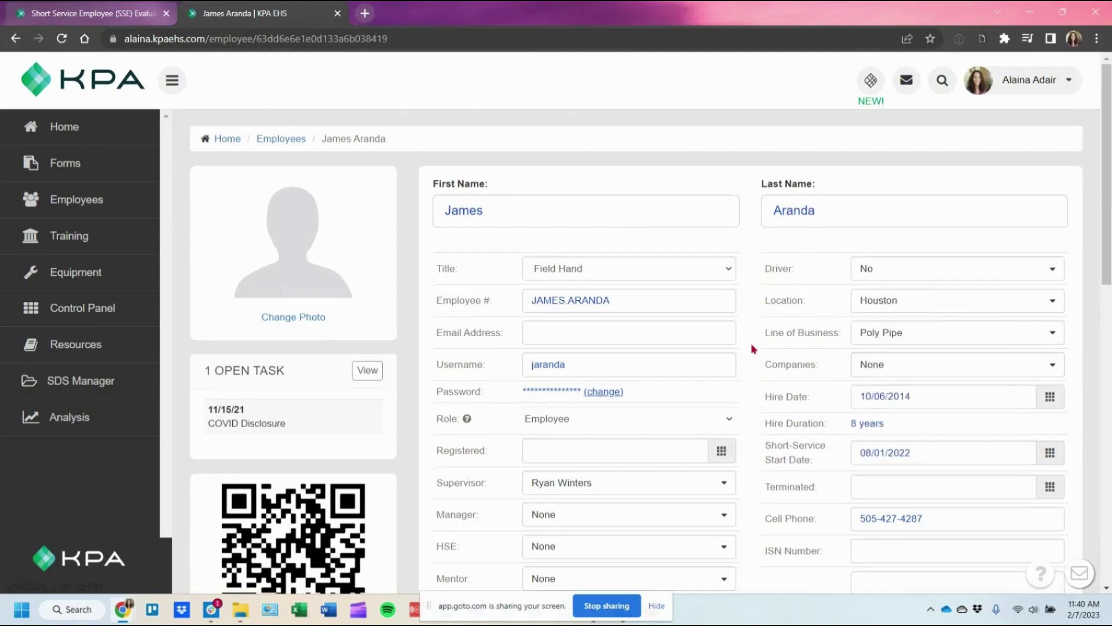
Assign the signed-in administrator as the employee's Mentor and save the profile changes.
scroll(750, 343, "down", 2)
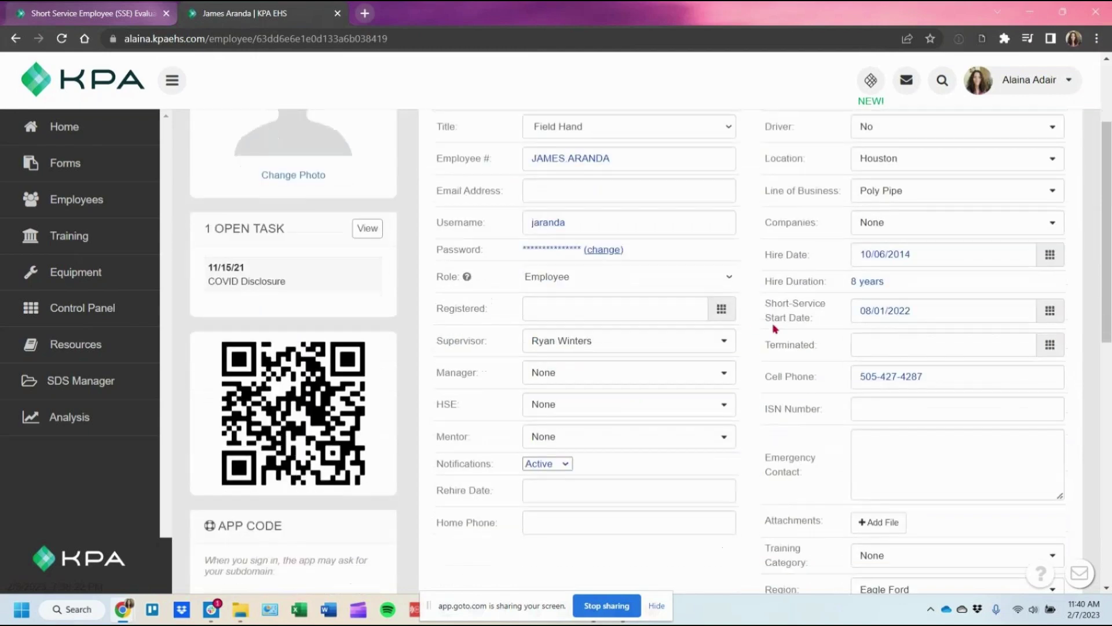
left_click(562, 441)
left_click(594, 502)
scroll(489, 431, "down", 3)
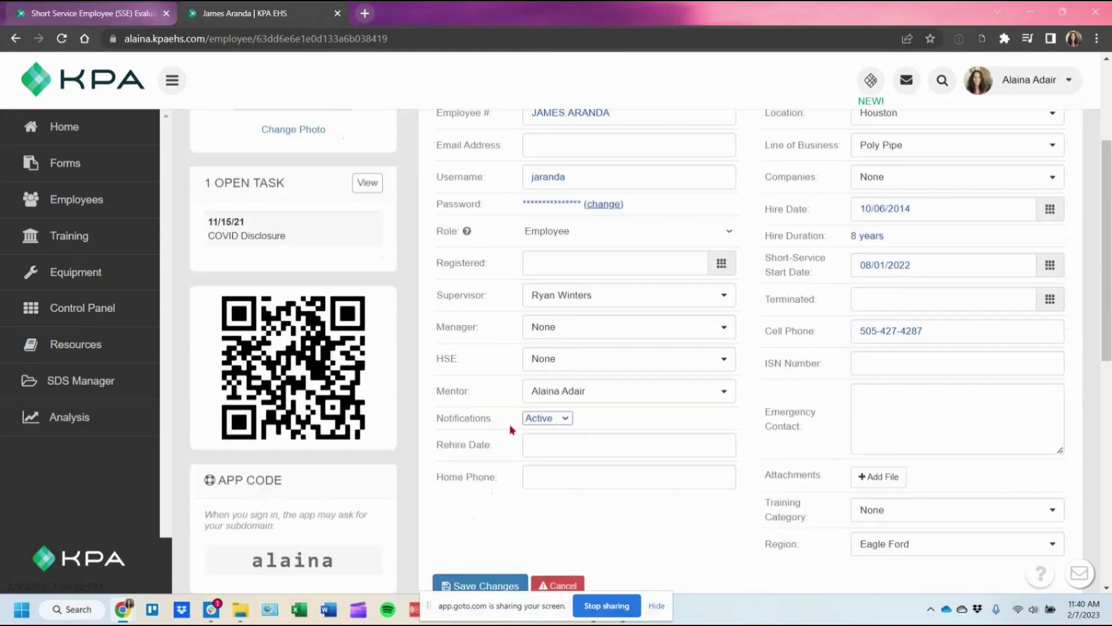
left_click(488, 428)
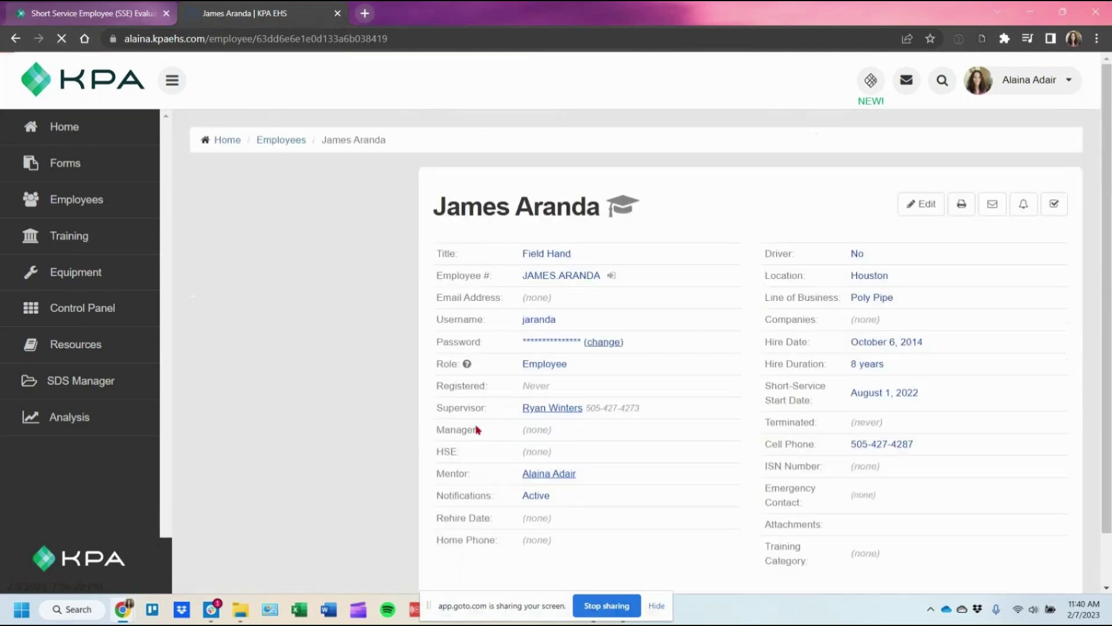
Open the Day 30 SSE Evaluation task from the home page and rate Dependability and Job Knowledge Excellent (3).
scroll(478, 428, "down", 5)
left_click(74, 131)
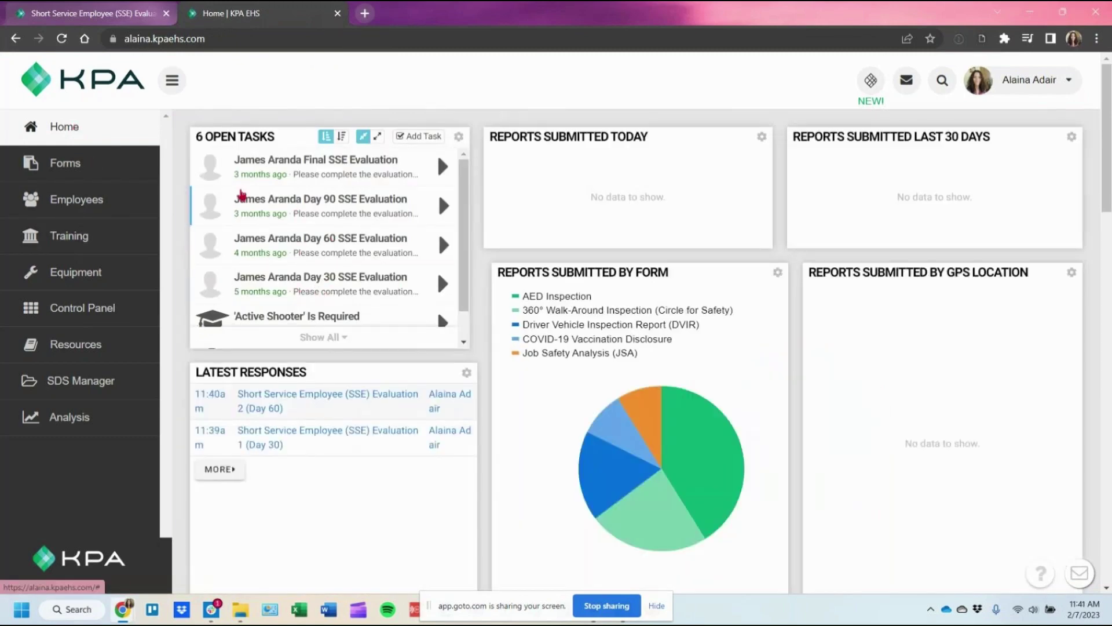
left_click(345, 280)
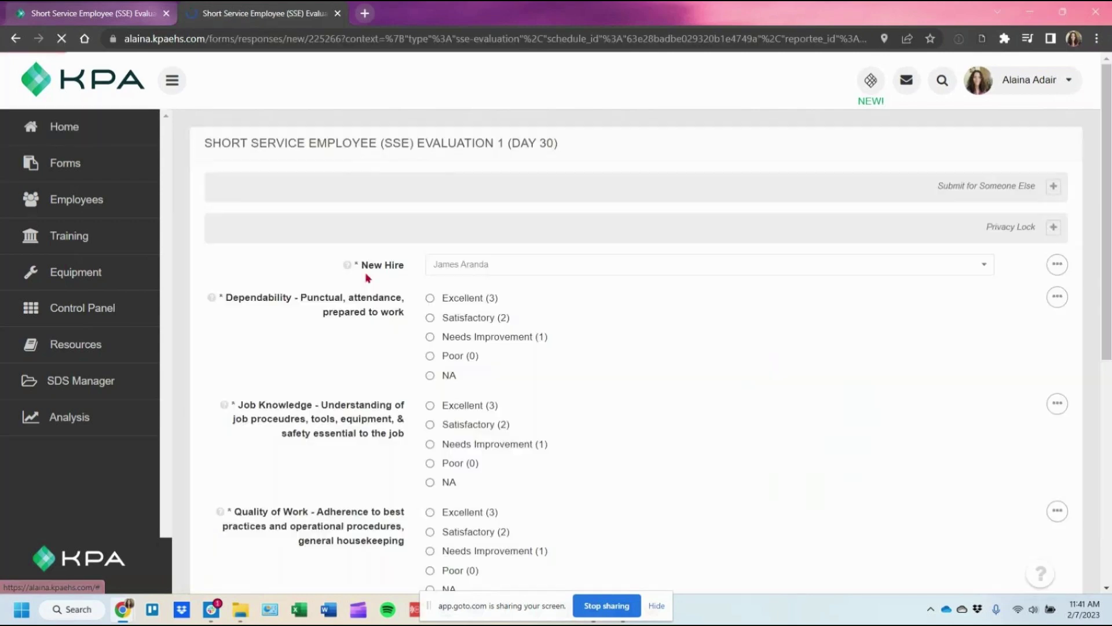
left_click(463, 298)
left_click(467, 406)
Rate Quality of Work and Quantity of Work Satisfactory (2) and Safety Excellent (3), and submit the Day 30 evaluation.
left_click_drag(468, 511, 443, 513)
scroll(507, 316, "down", 5)
left_click(450, 246)
left_click(471, 355)
left_click(467, 448)
scroll(373, 486, "down", 3)
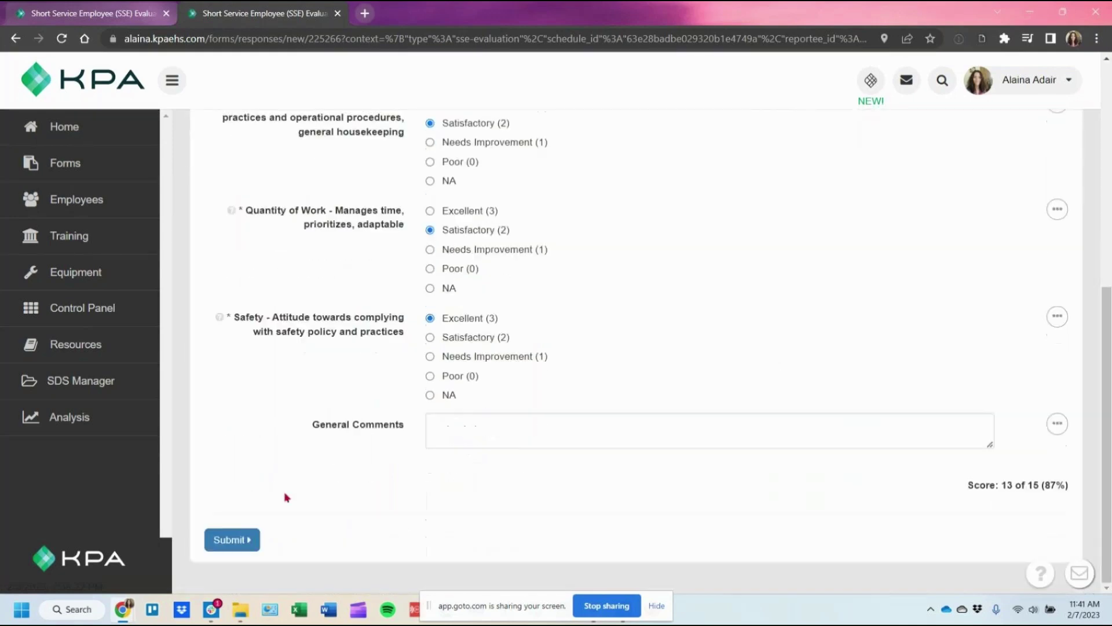
left_click(220, 549)
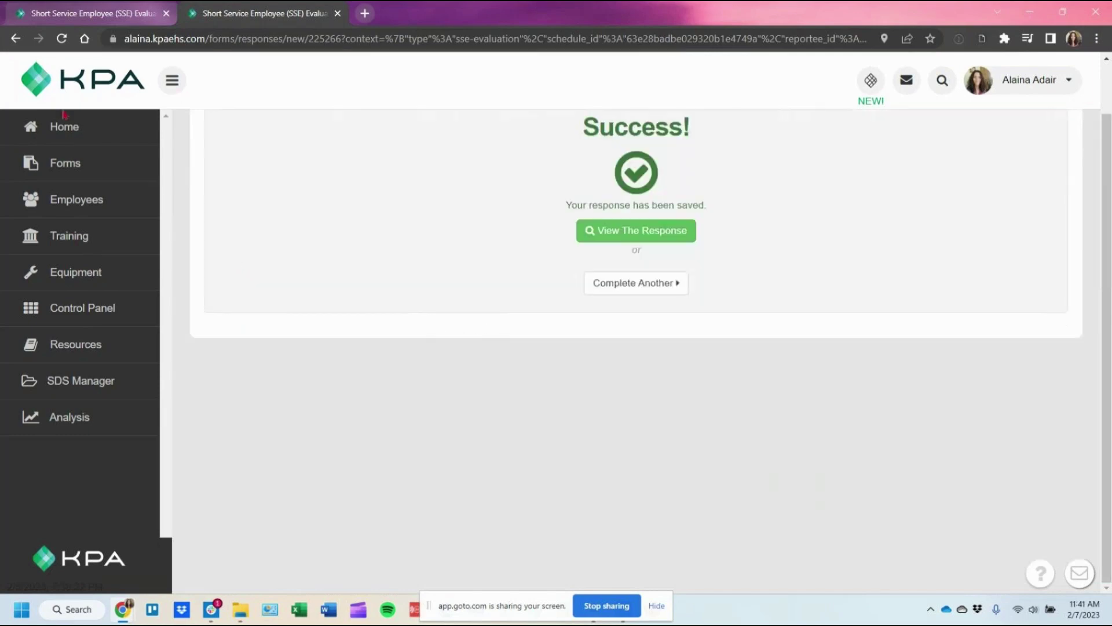
Open the new hire's Day 60 SSE Evaluation task from the home page and rate Dependability and Job Knowledge Satisfactory (2).
left_click(65, 128)
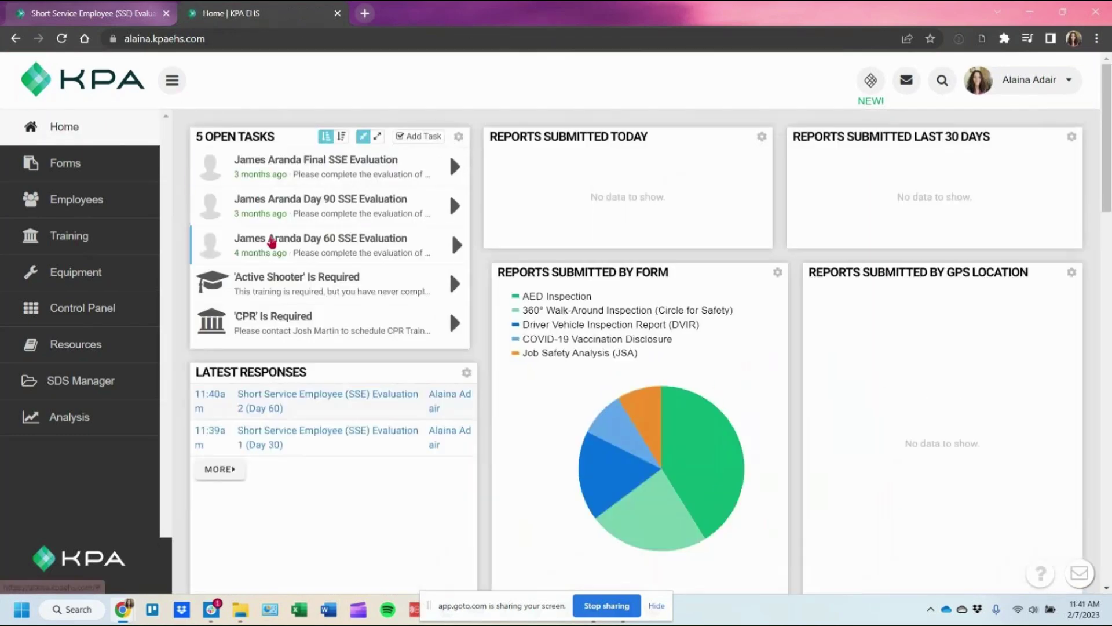
left_click(271, 240)
left_click(452, 318)
left_click(469, 424)
Rate Quality of Work Excellent (3), Quantity of Work and Safety Satisfactory (2), and submit the Day 60 evaluation without early graduation.
scroll(515, 352, "down", 1)
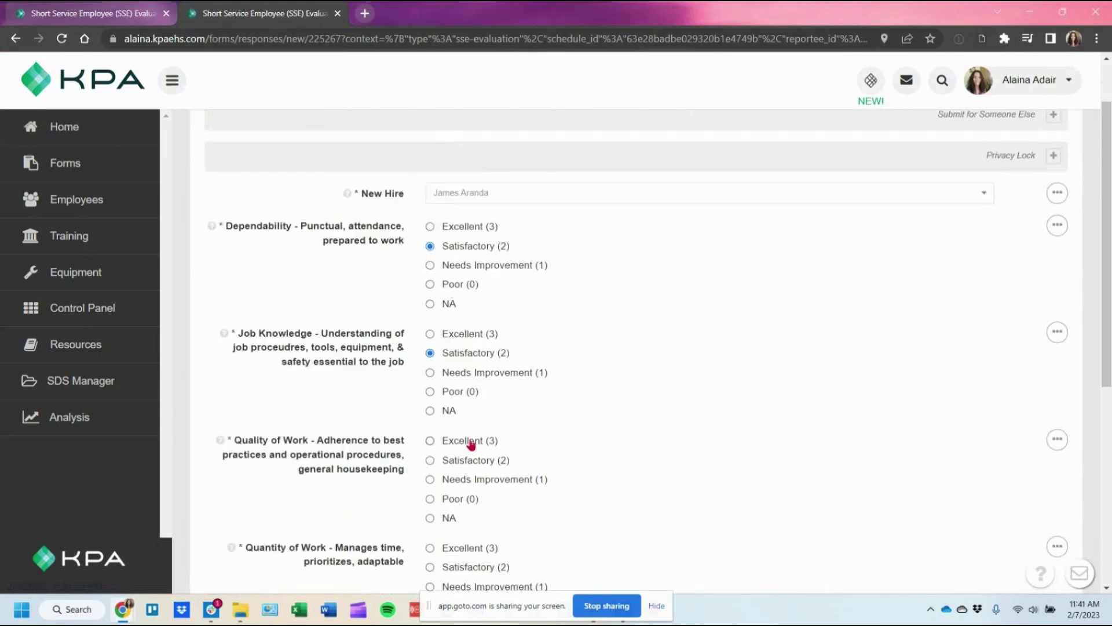
scroll(469, 444, "down", 4)
left_click(462, 281)
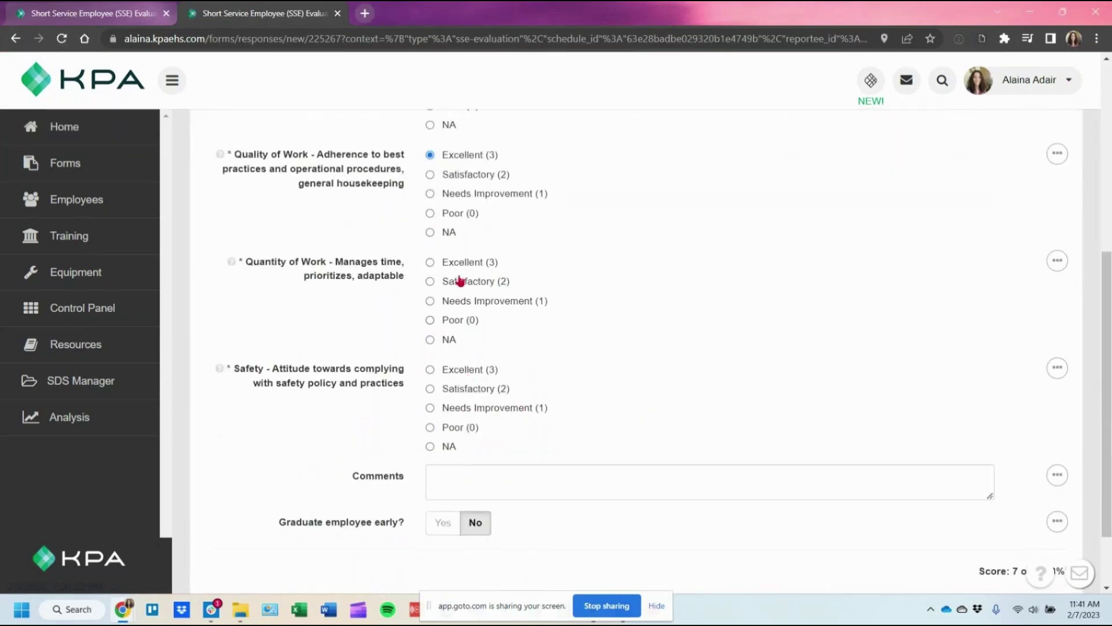
left_click(443, 388)
scroll(579, 400, "down", 2)
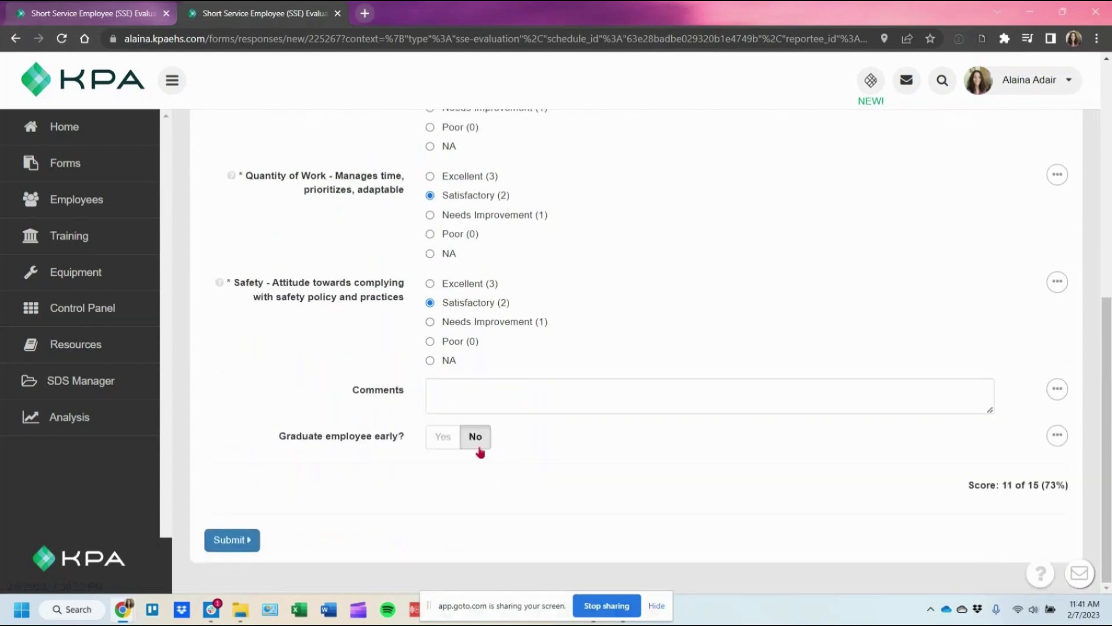
left_click(238, 544)
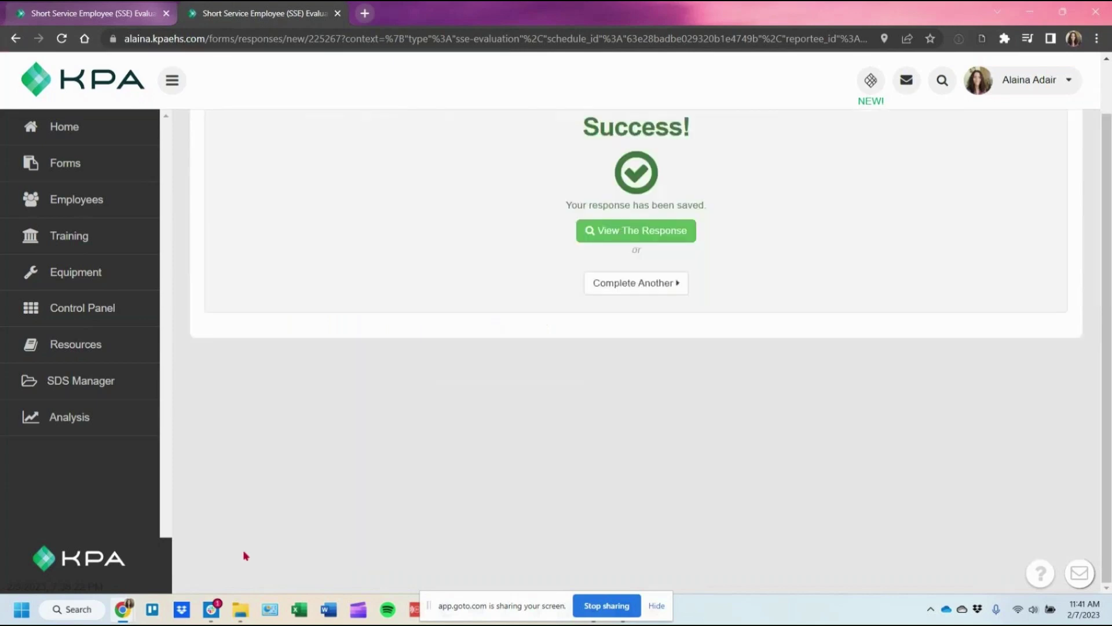
Complete and submit the Day 90 SSE Evaluation task from the home page, rating the first two criteria Satisfactory (2).
left_click(103, 122)
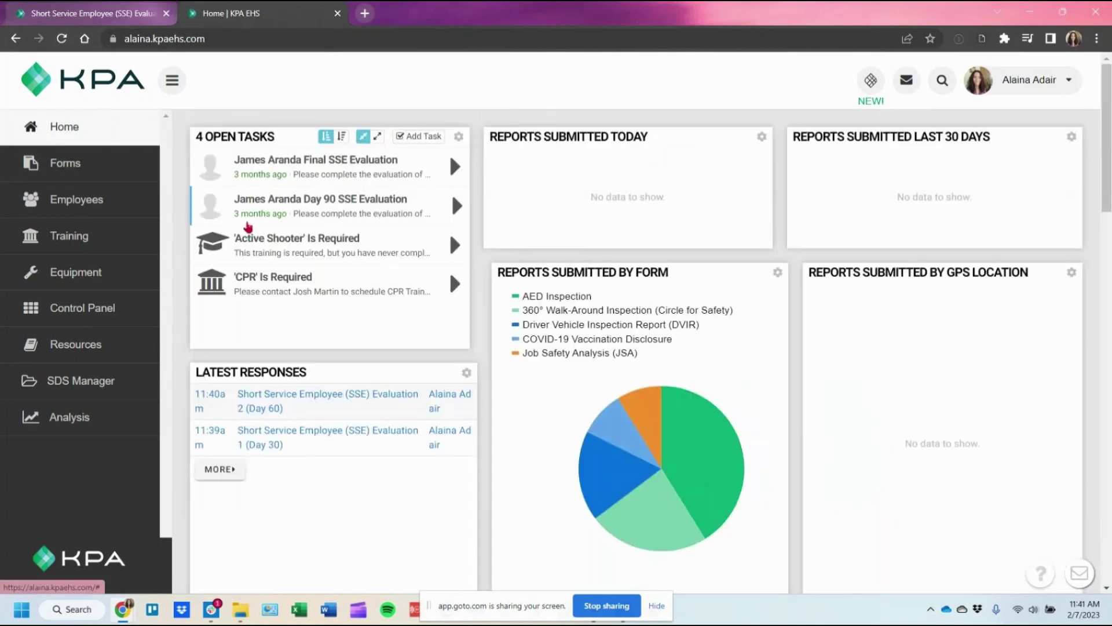
left_click(378, 220)
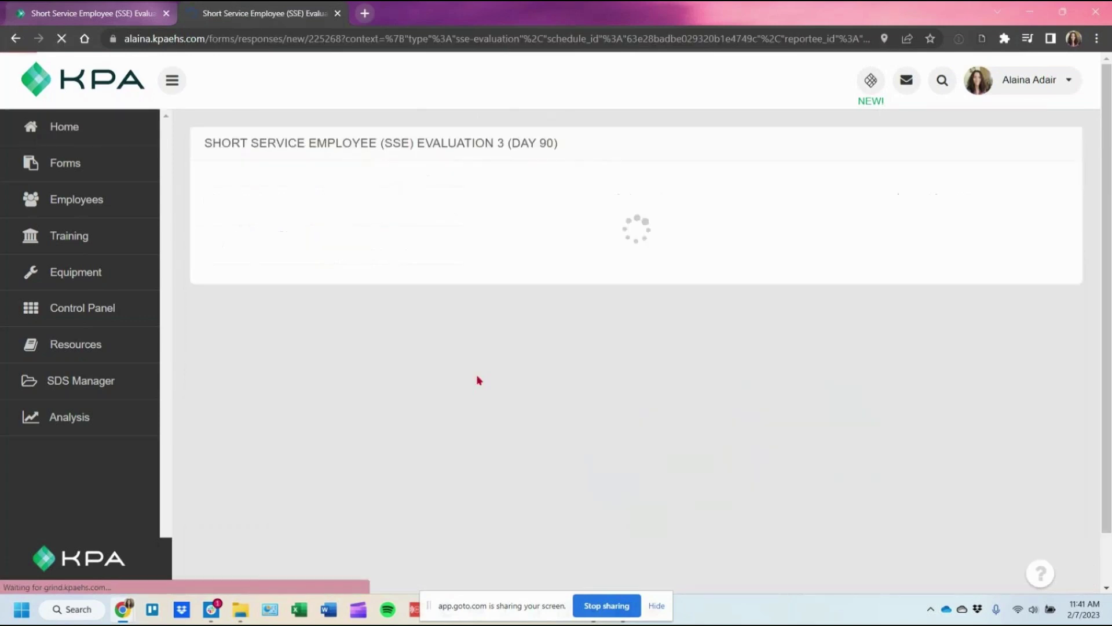
left_click(459, 317)
left_click(471, 424)
scroll(238, 541, "down", 2)
left_click(237, 541)
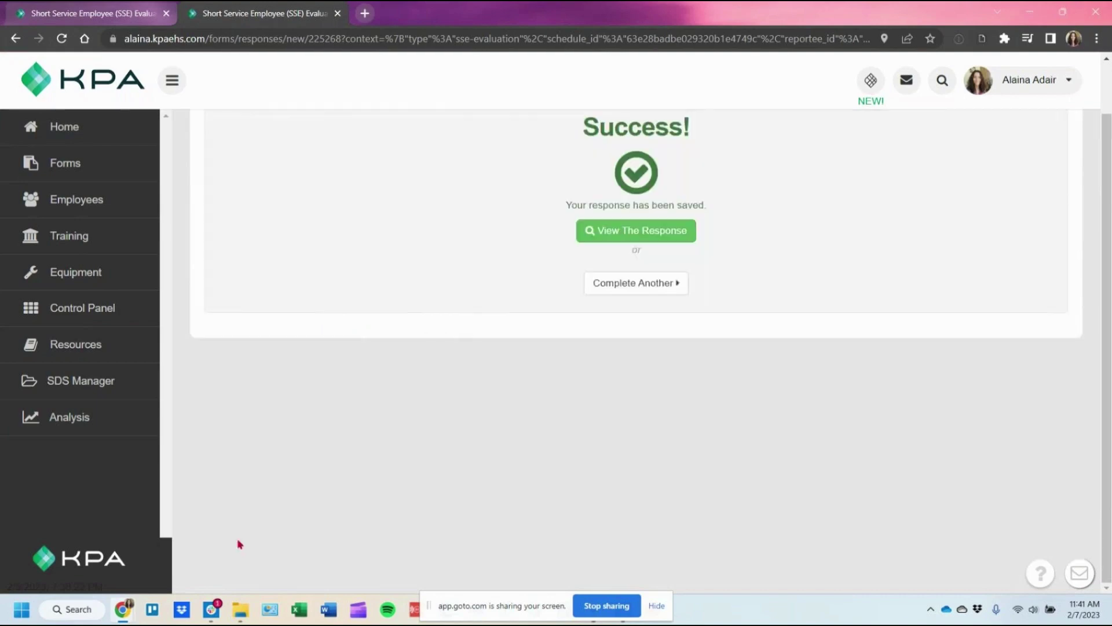
Open the Final SSE Evaluation task from the home page and rate Safety Attitude and Training Satisfactory (2).
left_click(49, 125)
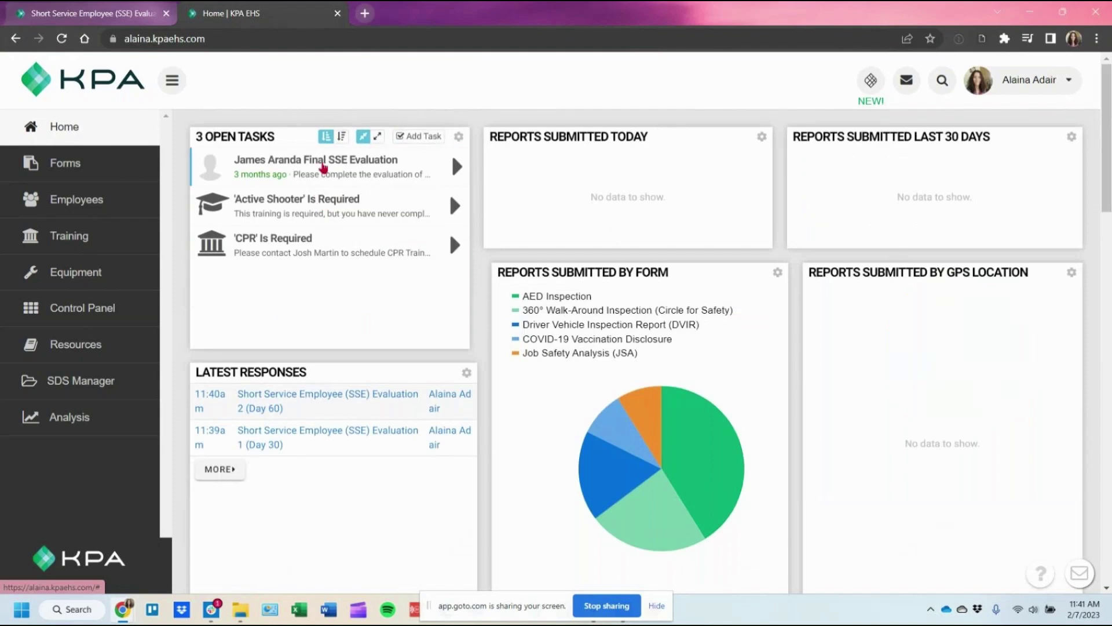
left_click(323, 165)
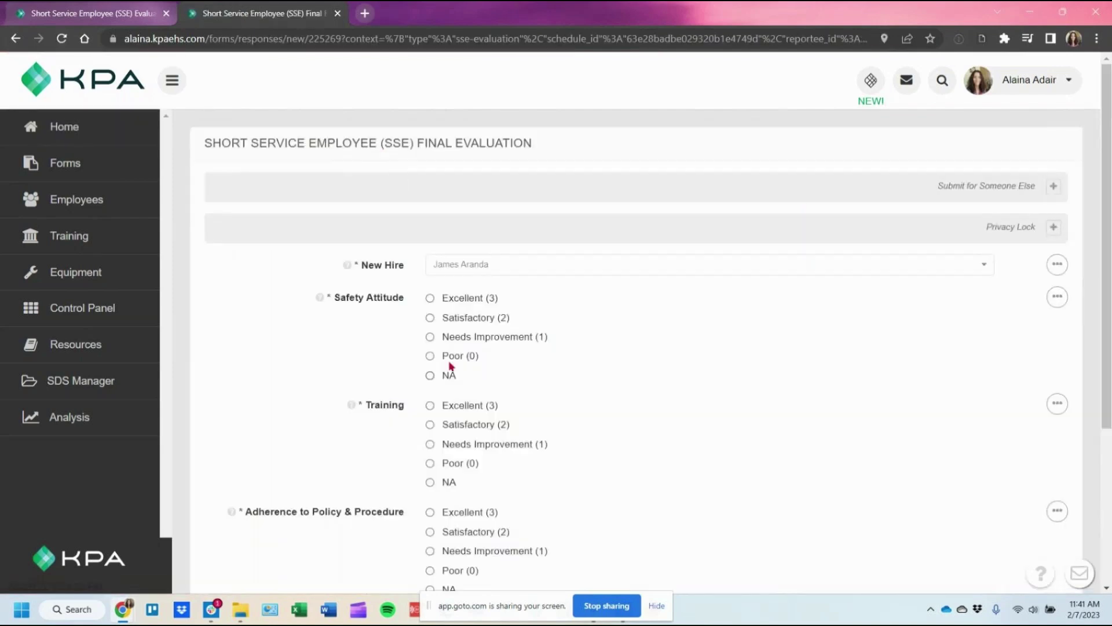
left_click(462, 321)
left_click(458, 427)
Rate Adherence to Policy & Procedure Satisfactory (2), set "Graduate employee?" to Yes, and submit the final evaluation.
scroll(480, 383, "down", 4)
left_click(469, 320)
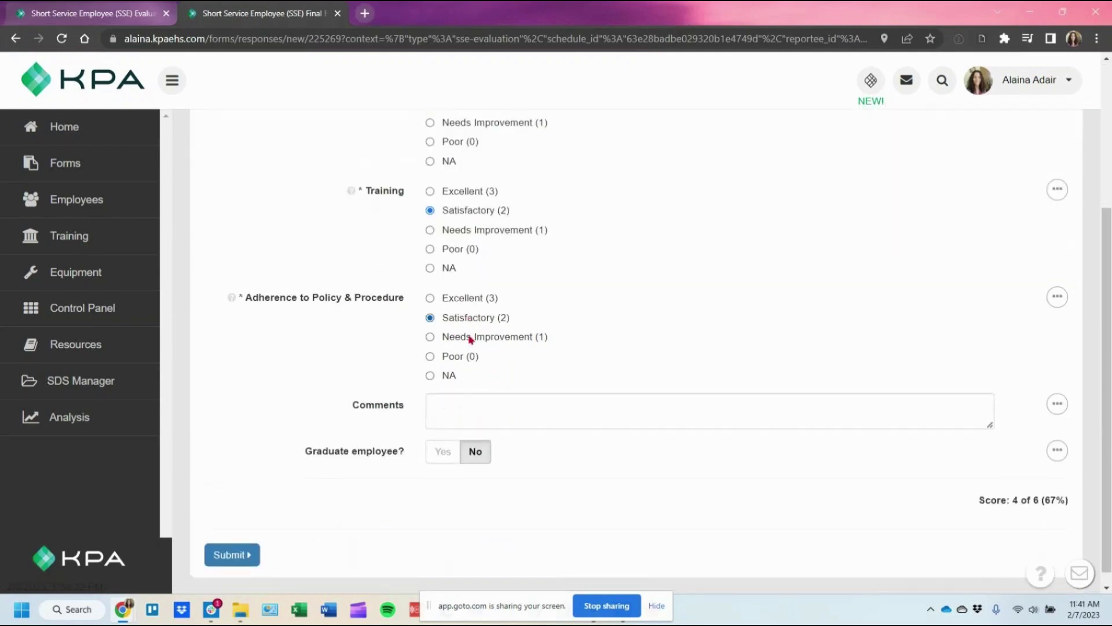
left_click(442, 451)
left_click(246, 557)
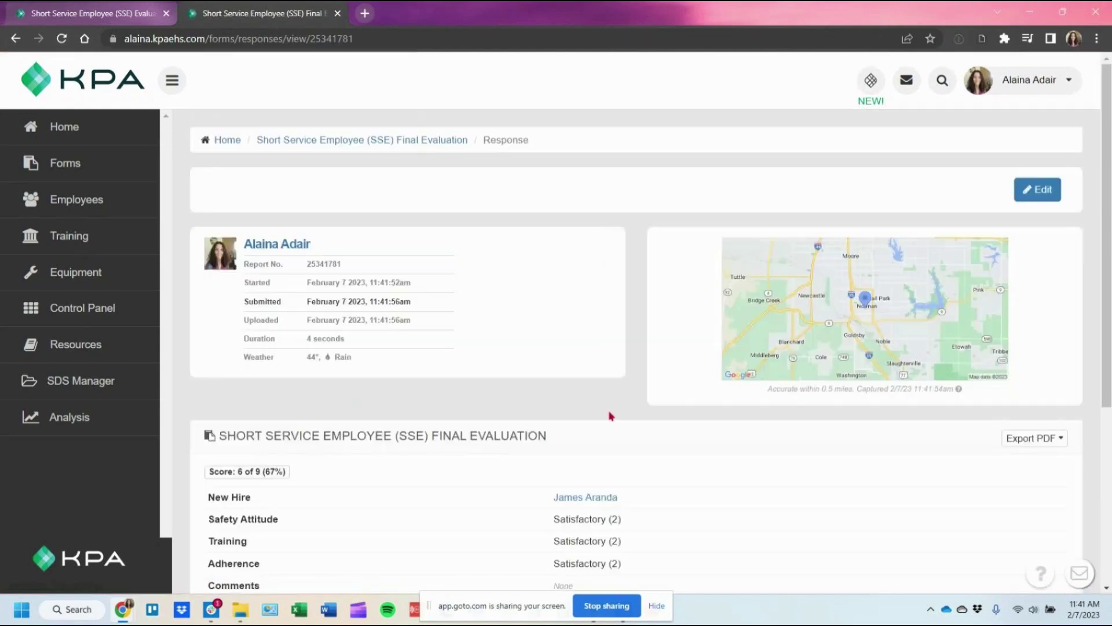
Open the new hire's profile from the submitted final evaluation and check the Short-Service Start Date.
scroll(585, 324, "down", 3)
left_click(590, 358)
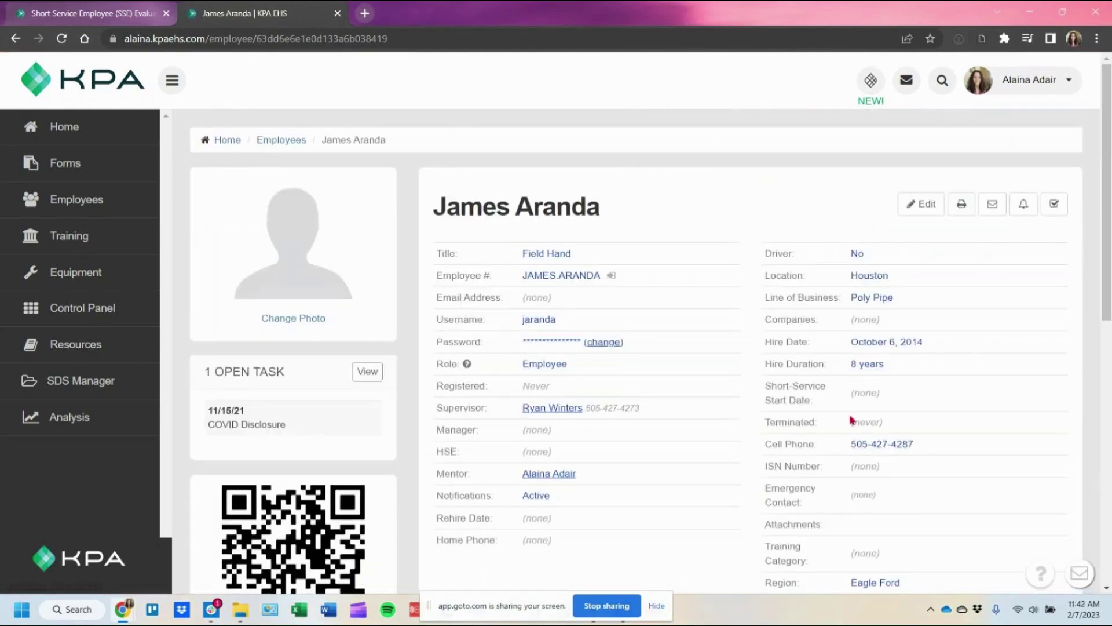
left_click_drag(901, 399, 766, 384)
scroll(766, 384, "down", 5)
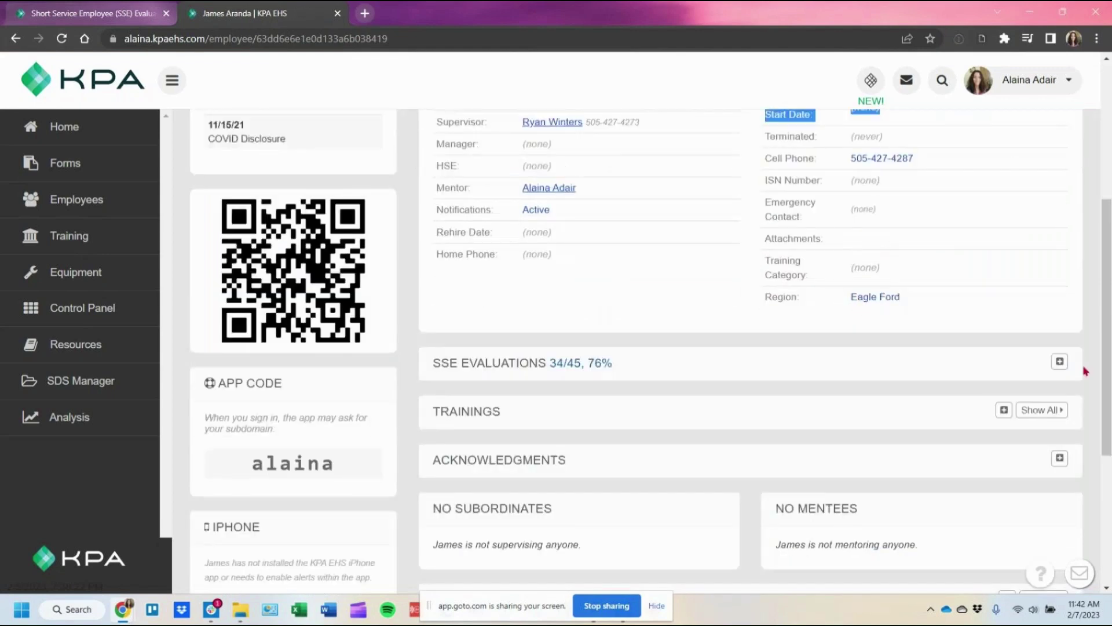
Expand the SSE Evaluations section of the profile, open its details and review the scores and answers of each evaluation.
left_click(1060, 363)
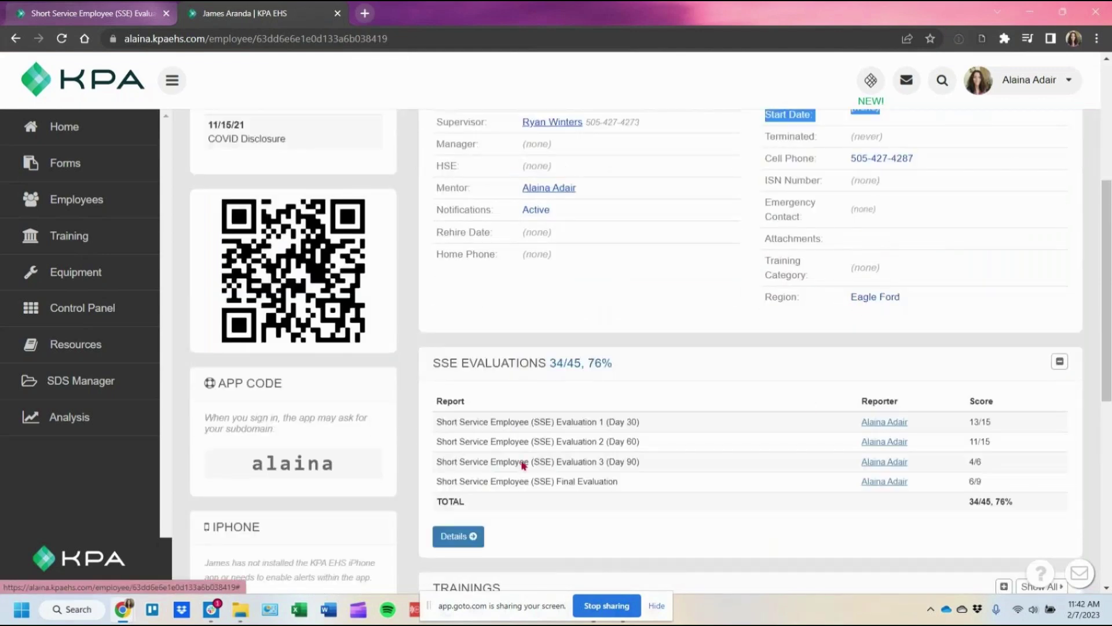
left_click(453, 546)
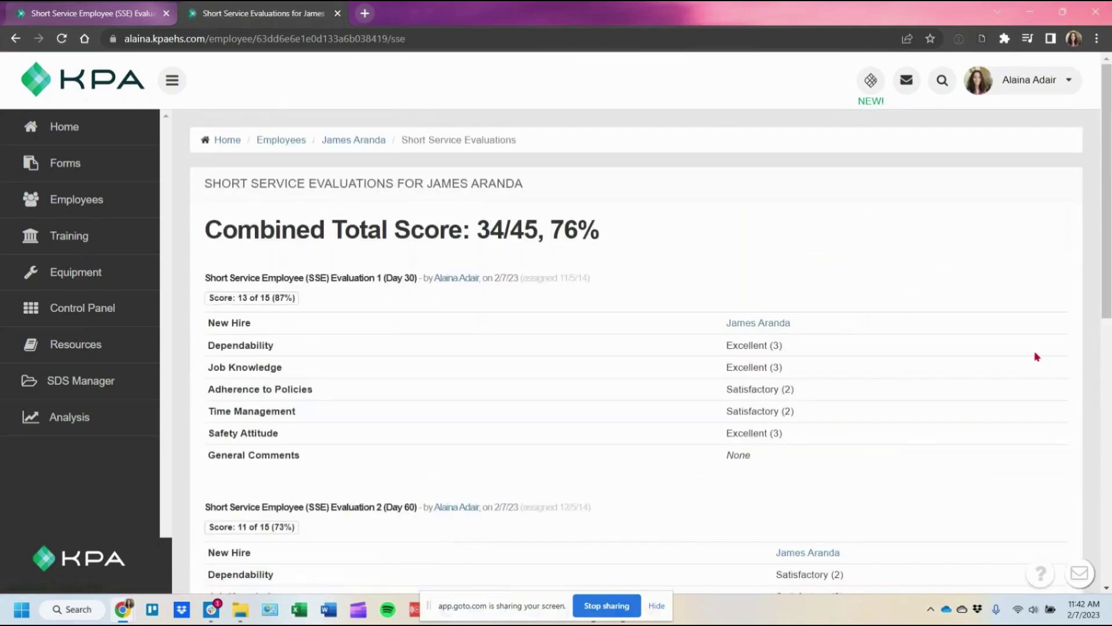
scroll(851, 310, "down", 7)
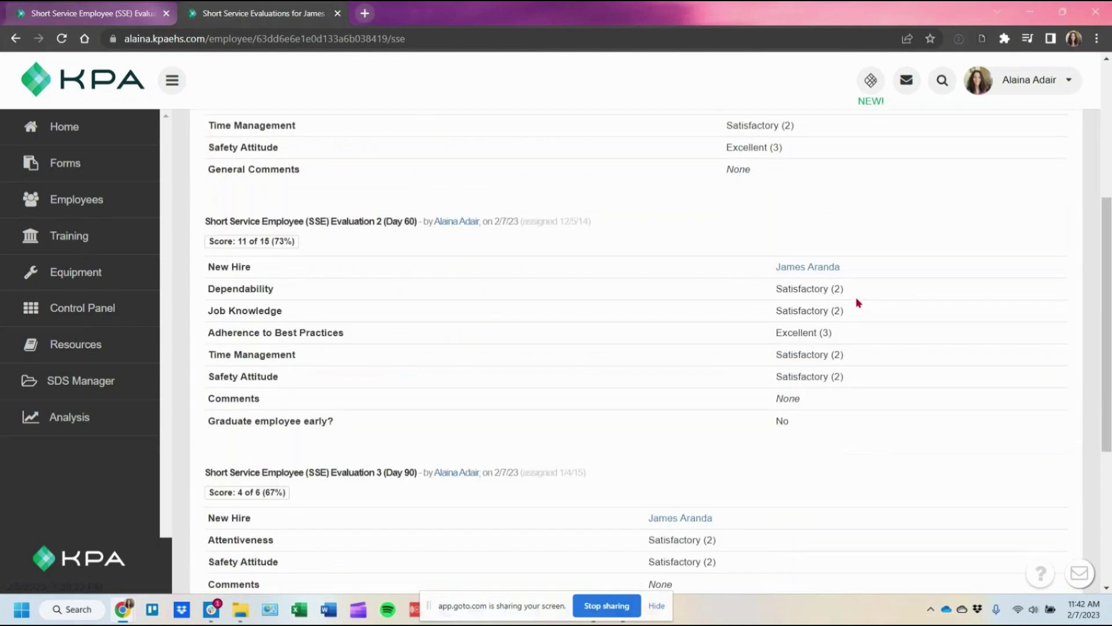
scroll(859, 300, "down", 3)
scroll(860, 297, "up", 10)
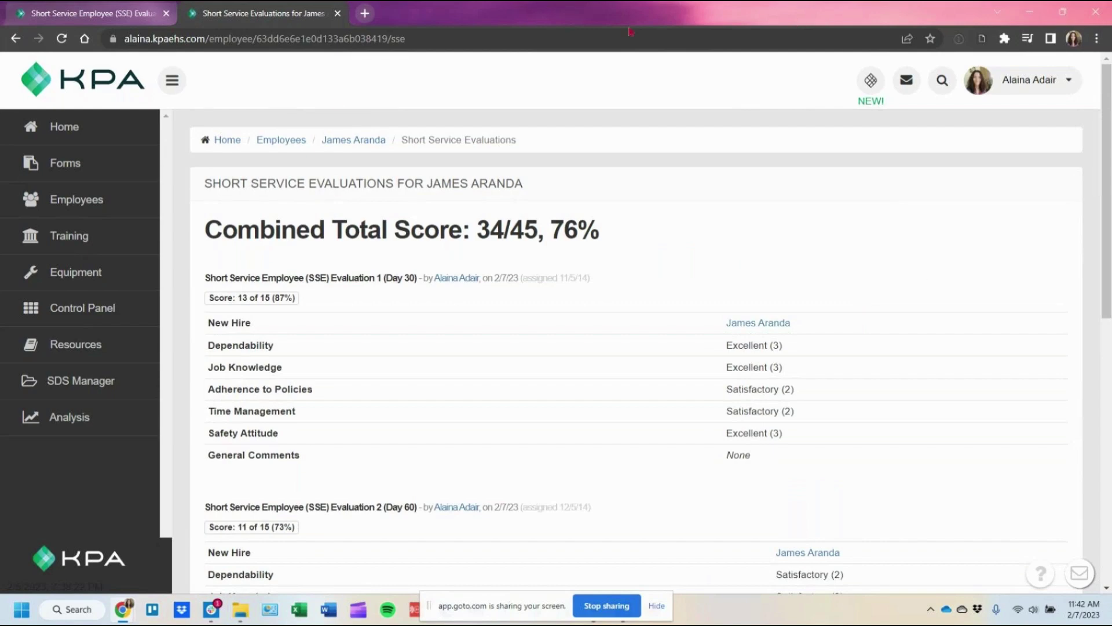
Edit the Short Service Employee (SSE) Evaluation 1 (Day 30) form so it is hidden in the forms list, and save it.
left_click(78, 169)
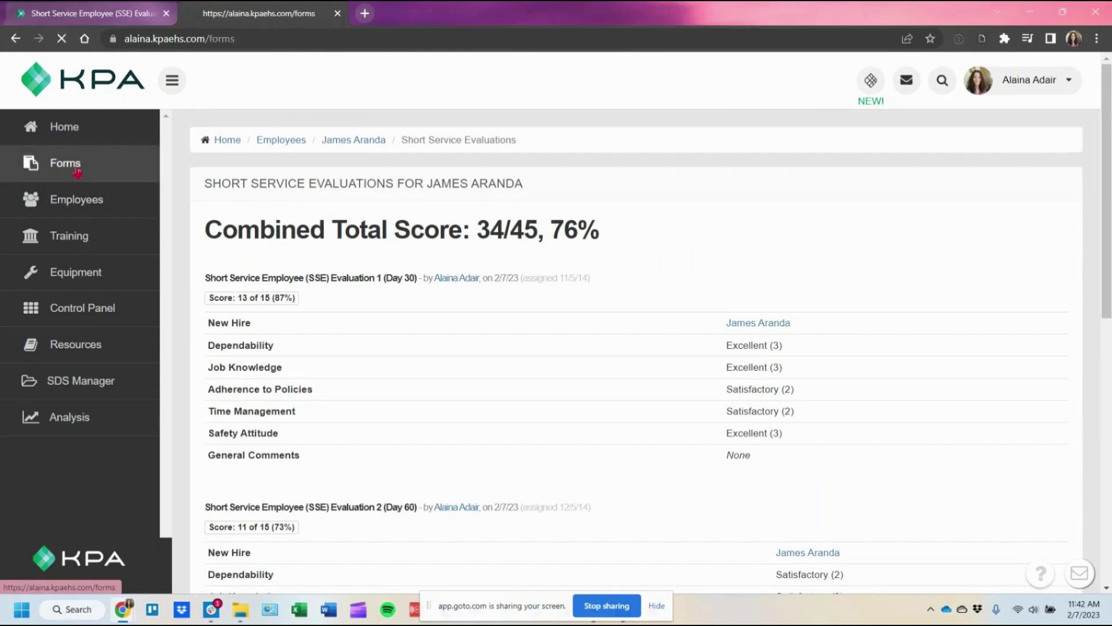
scroll(497, 344, "down", 9)
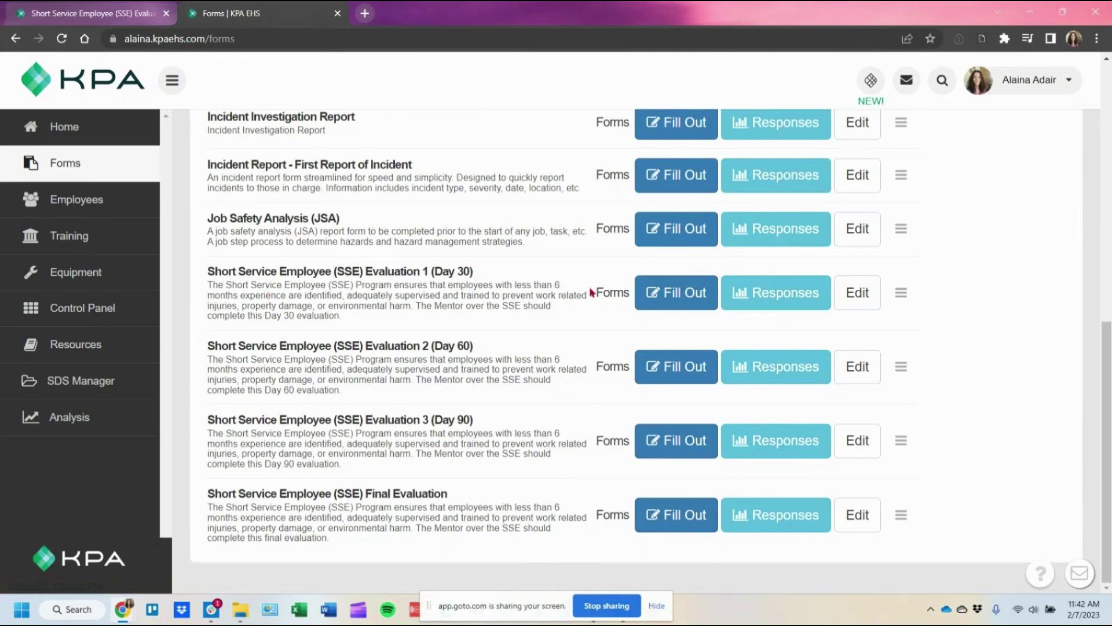
left_click(676, 305)
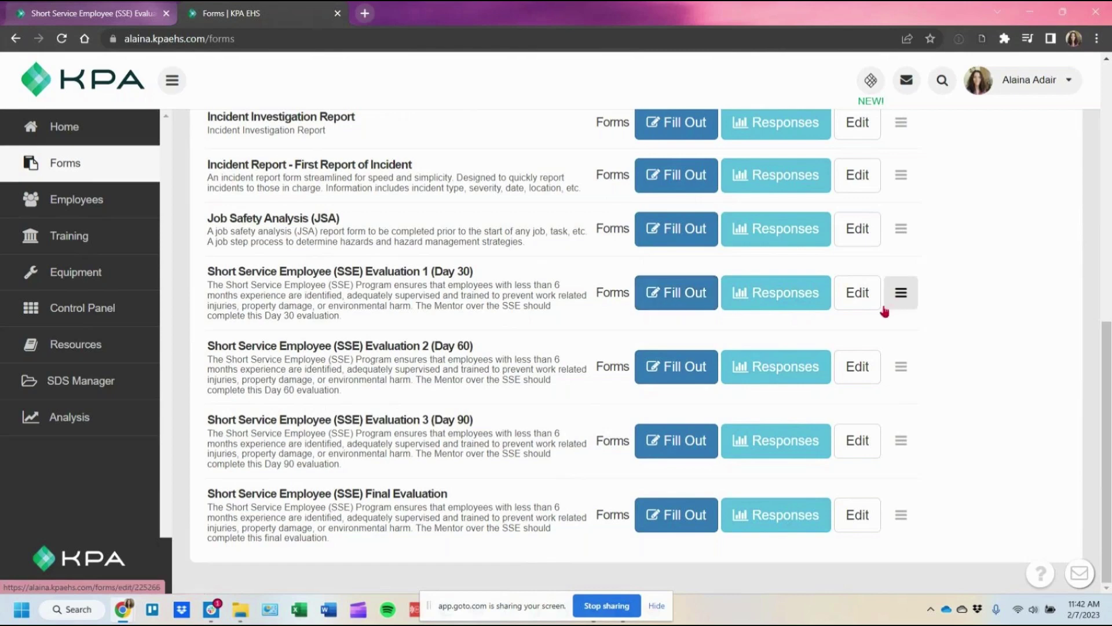
left_click(859, 295)
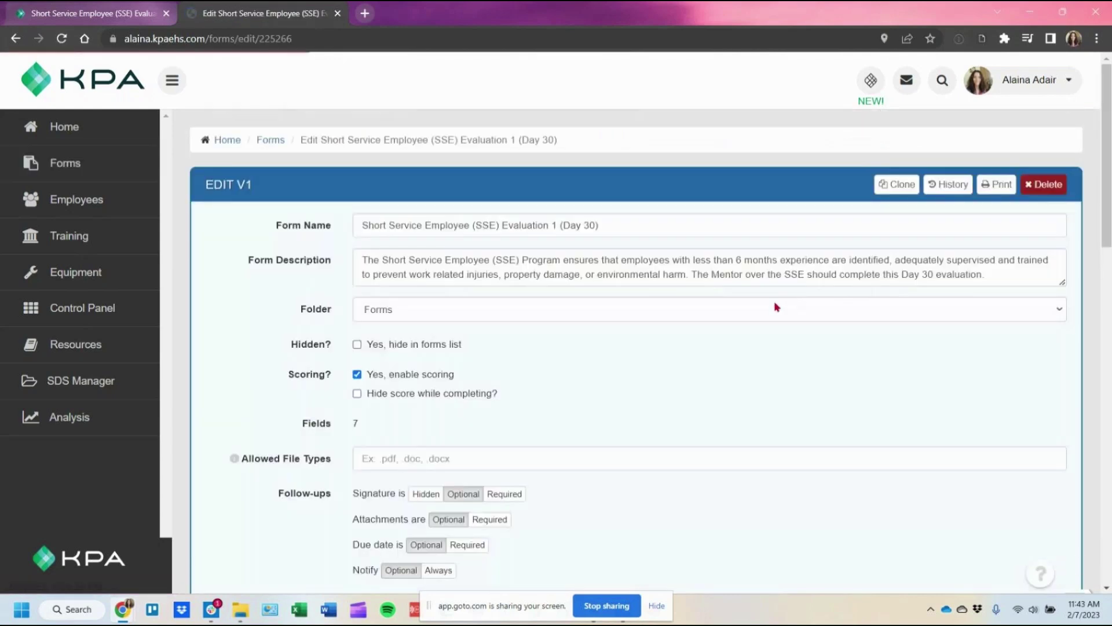
left_click(443, 345)
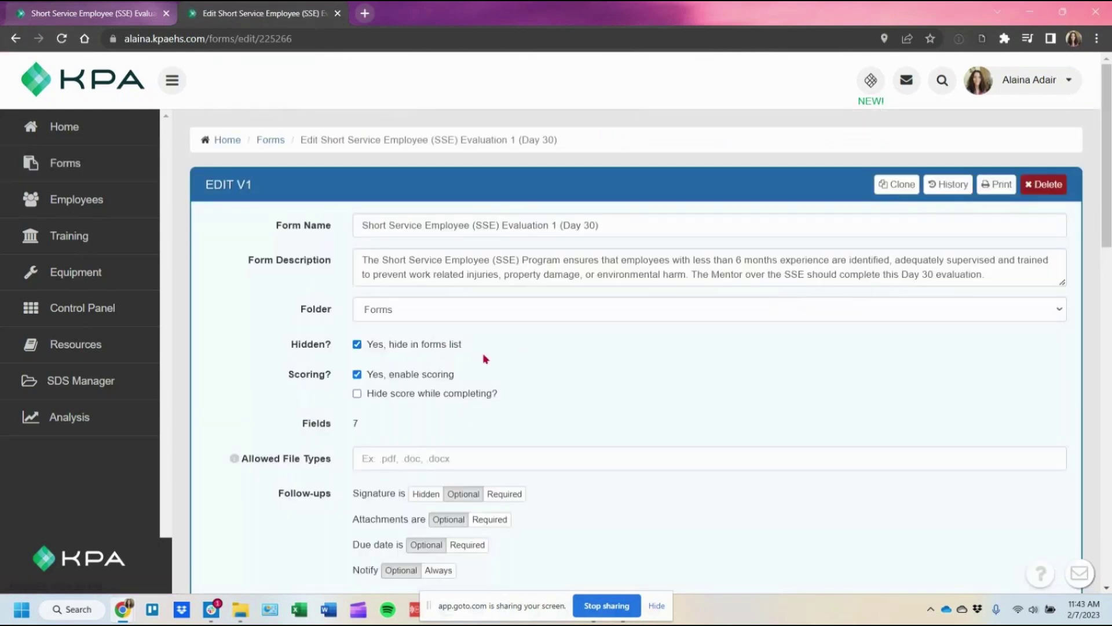
scroll(518, 342, "down", 1)
scroll(517, 342, "down", 20)
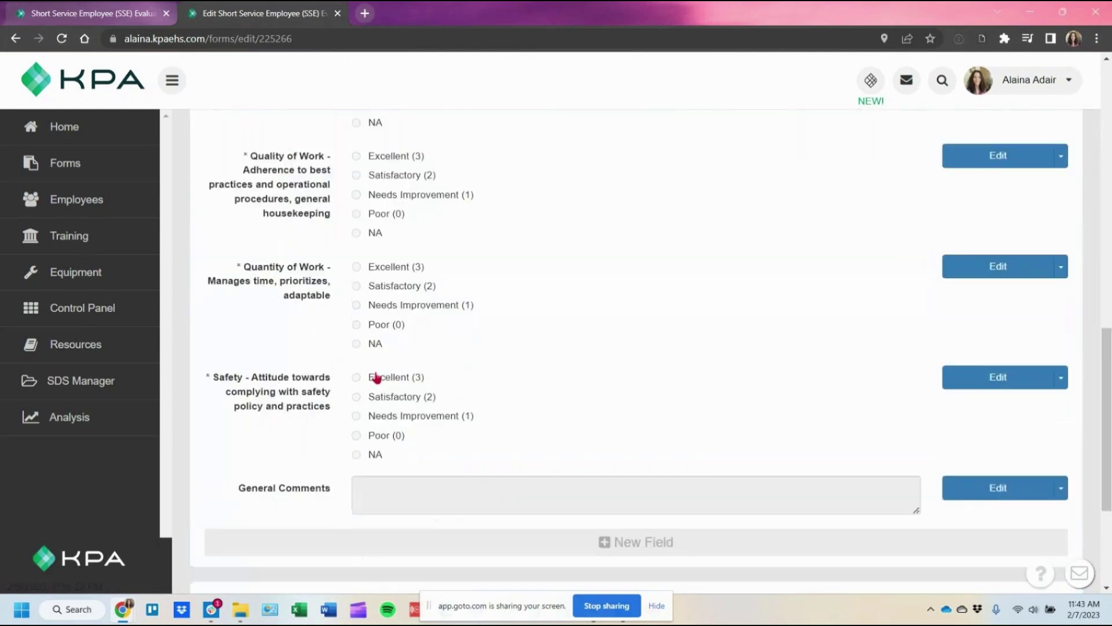
left_click(220, 549)
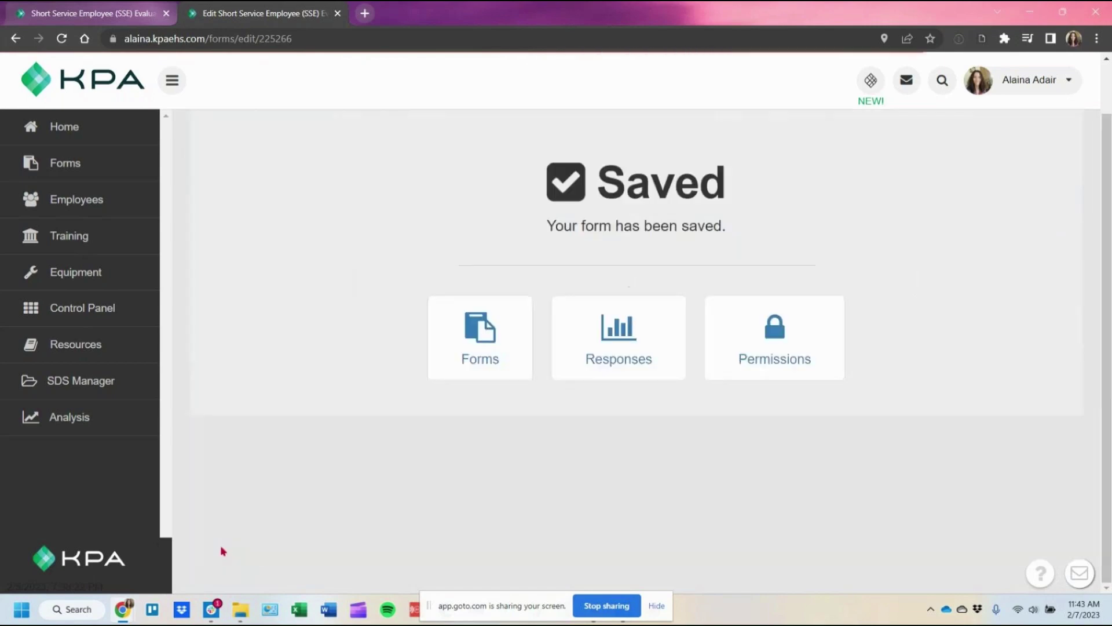
Return to the forms list and open the SSE Day 60, Day 90 and Final Evaluation forms for editing in separate browser tabs.
left_click(488, 328)
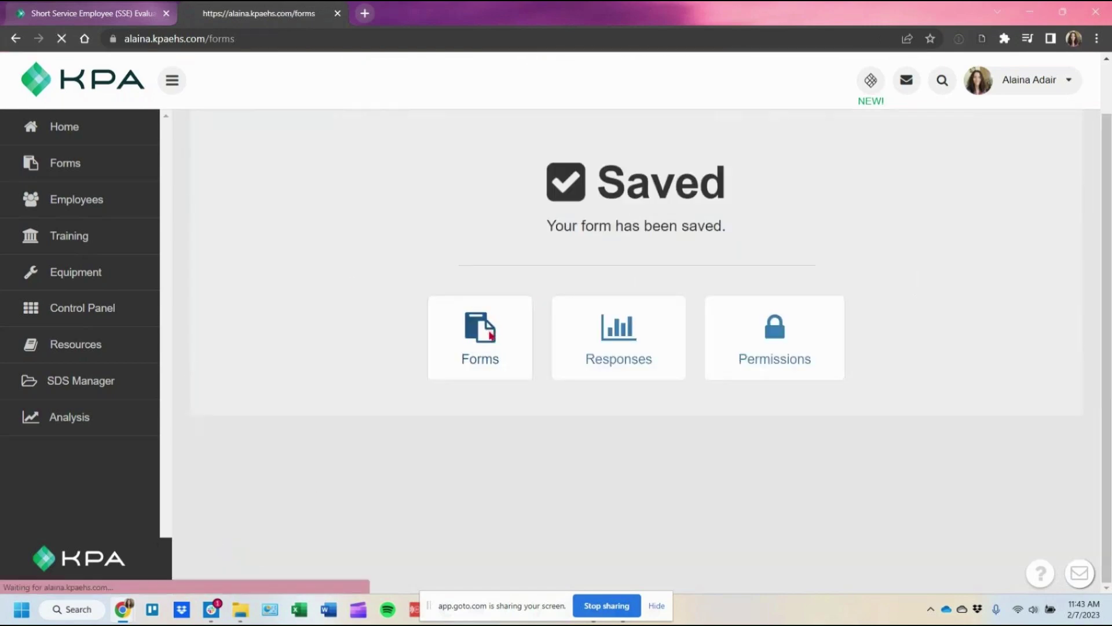
scroll(488, 335, "down", 10)
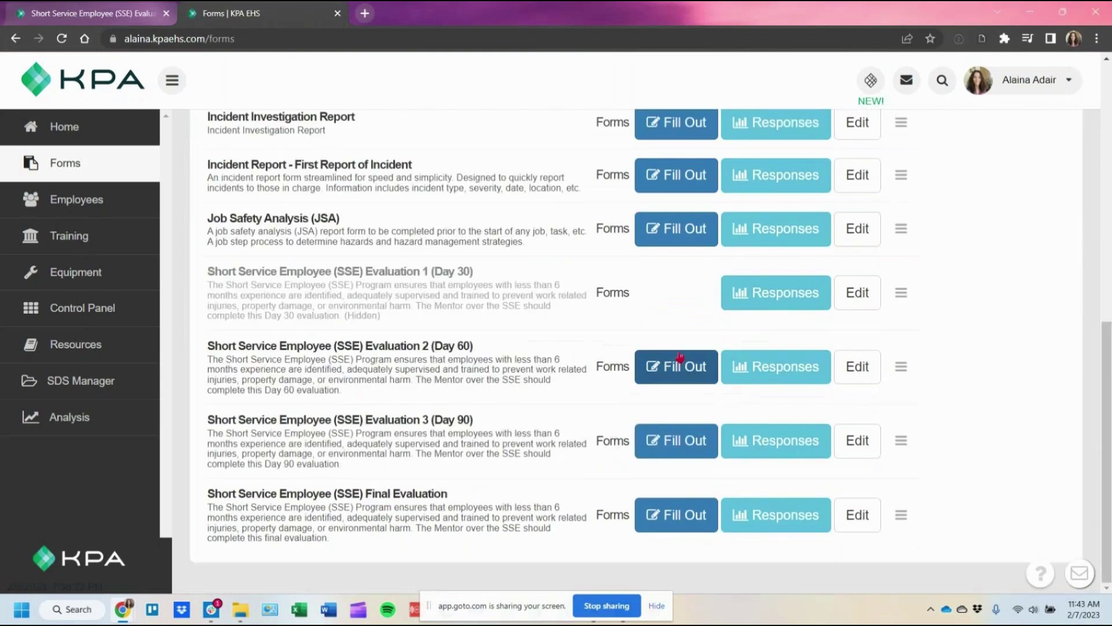
right_click(858, 375)
left_click(899, 387)
right_click(868, 440)
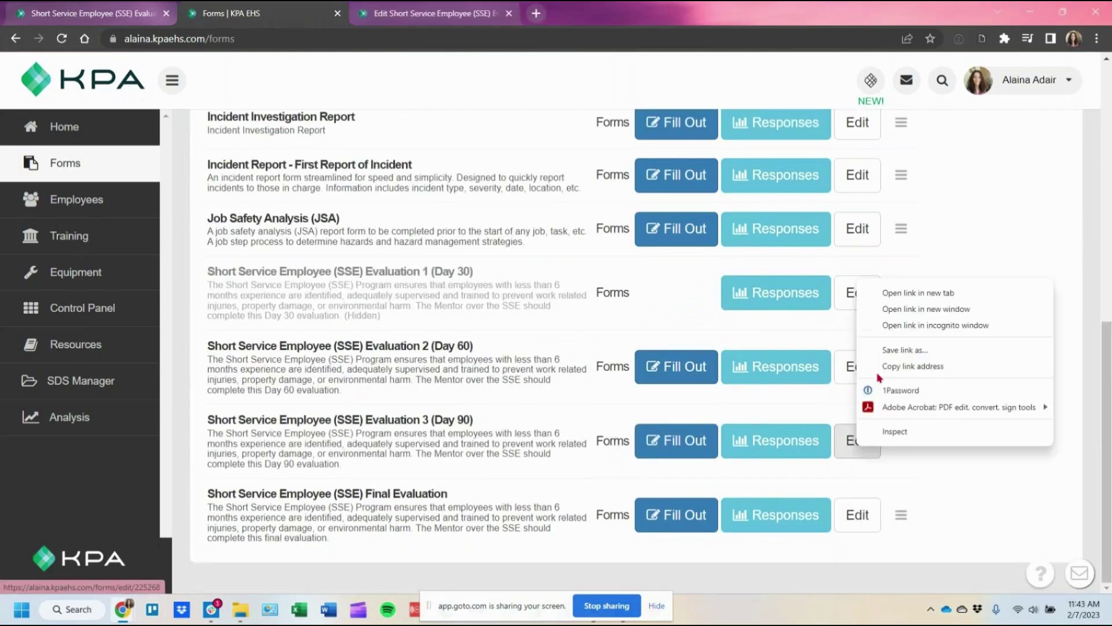
left_click(897, 293)
right_click(867, 508)
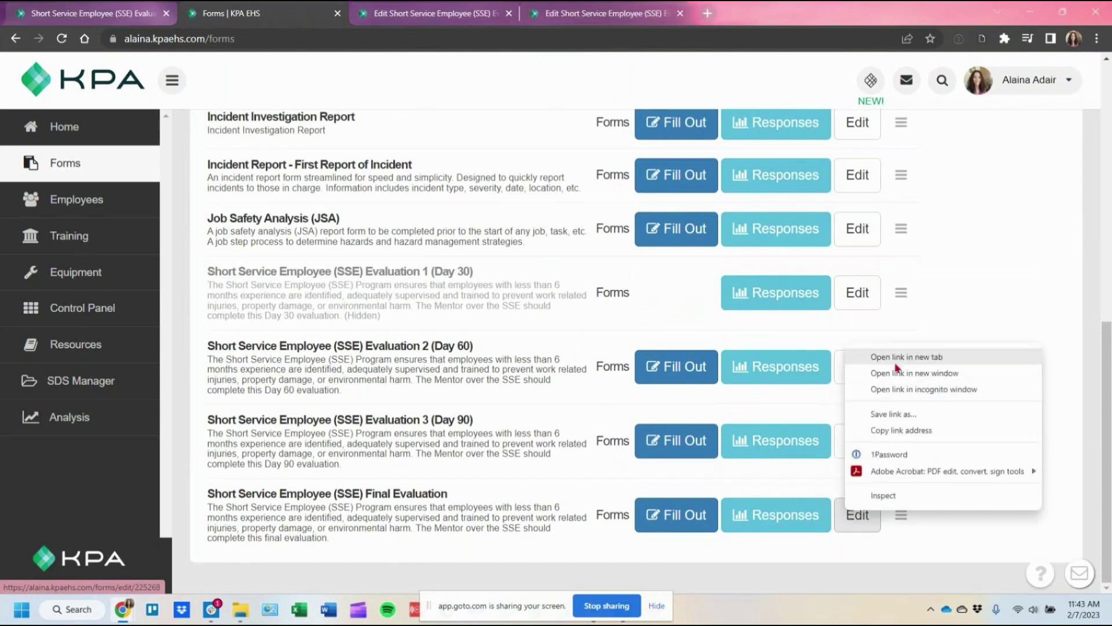
left_click(897, 358)
Hide the SSE Evaluation 2 (Day 60) form in the forms list and save it.
left_click(467, 6)
left_click(400, 349)
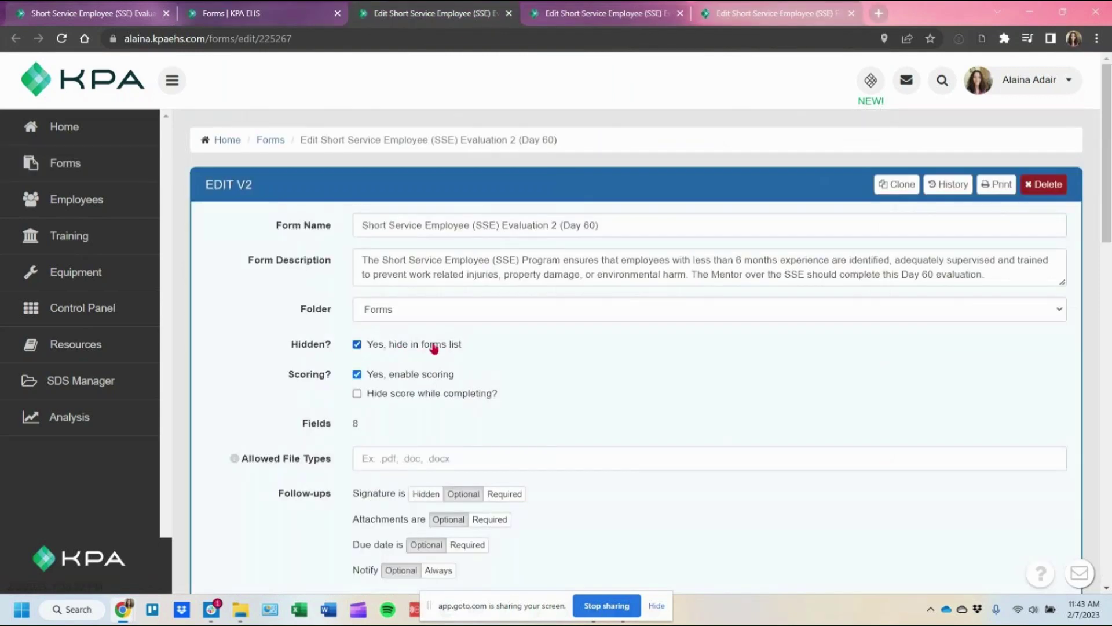
scroll(342, 463, "down", 10)
scroll(321, 455, "down", 8)
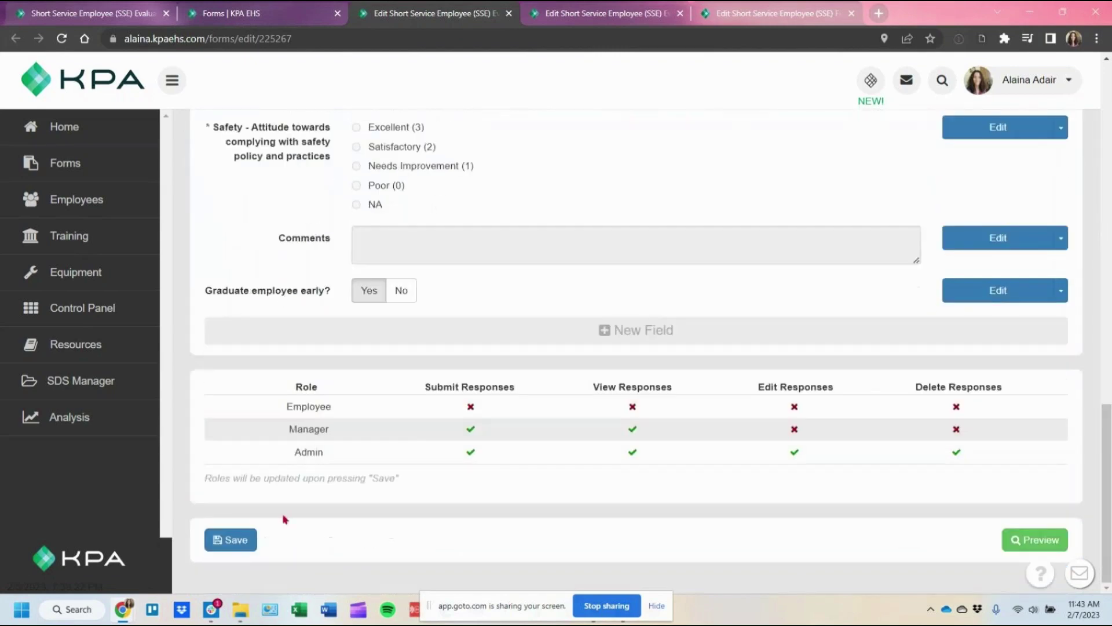
left_click(231, 539)
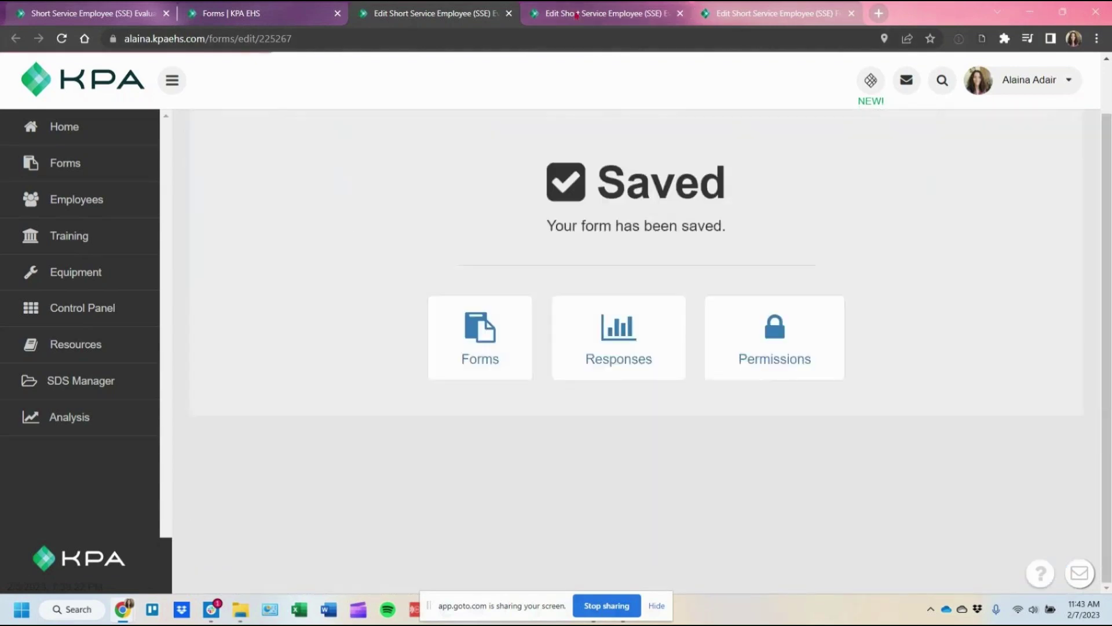
Hide the SSE Evaluation 3 (Day 90) form in the forms list and save it.
key("ctrl+Tab")
left_click(412, 345)
scroll(303, 461, "down", 15)
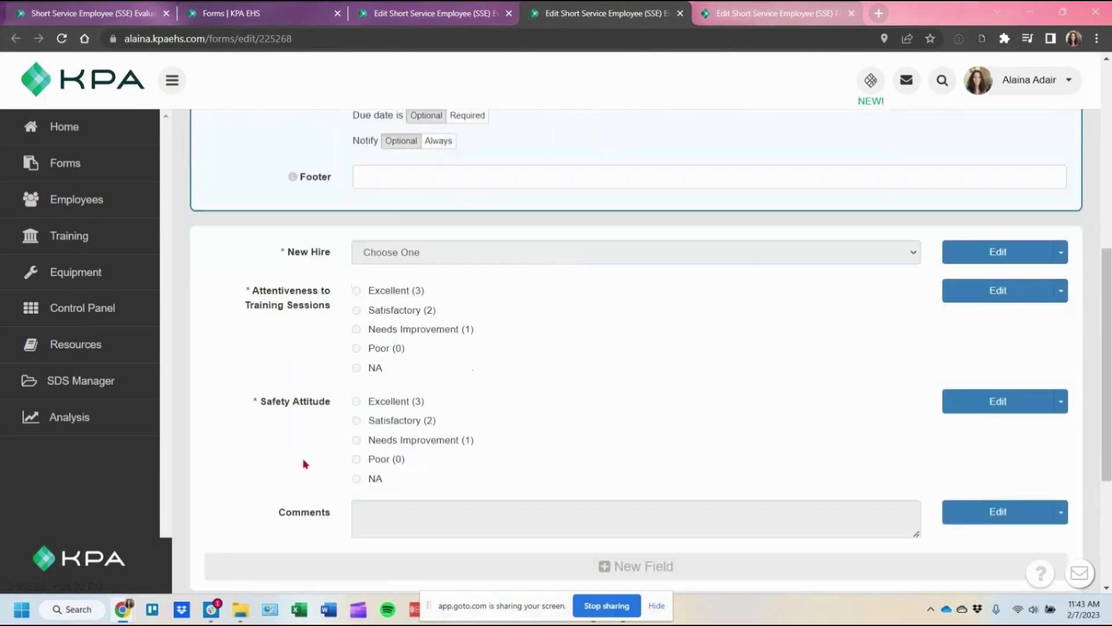
left_click(249, 539)
Hide the SSE Final Evaluation form in the forms list and save it.
key("ctrl+Tab")
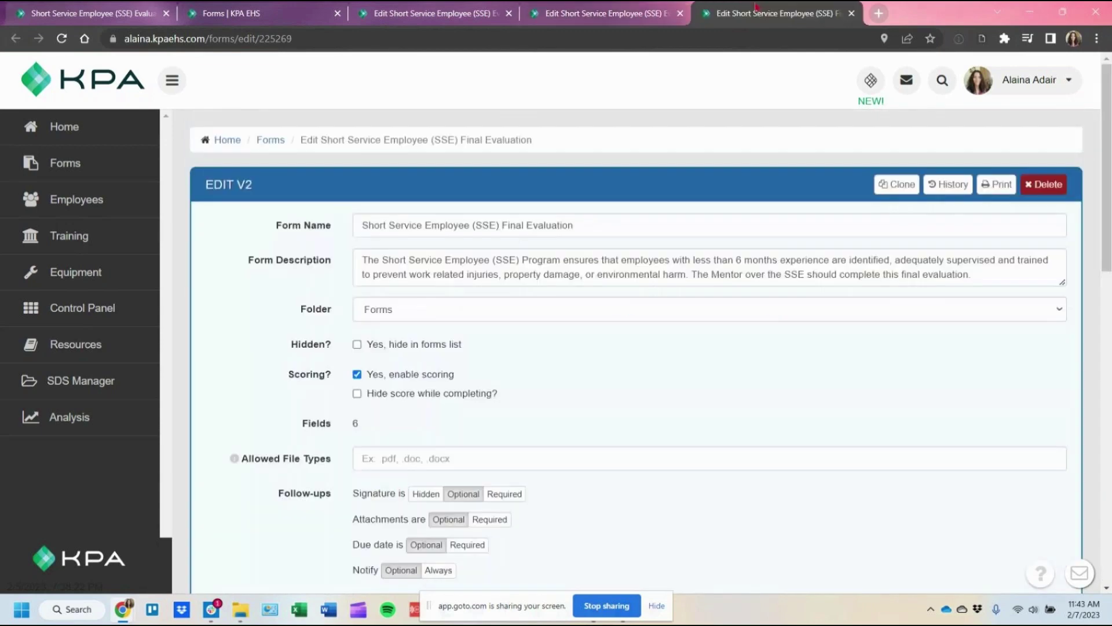
left_click(413, 346)
scroll(293, 329, "down", 15)
left_click(236, 541)
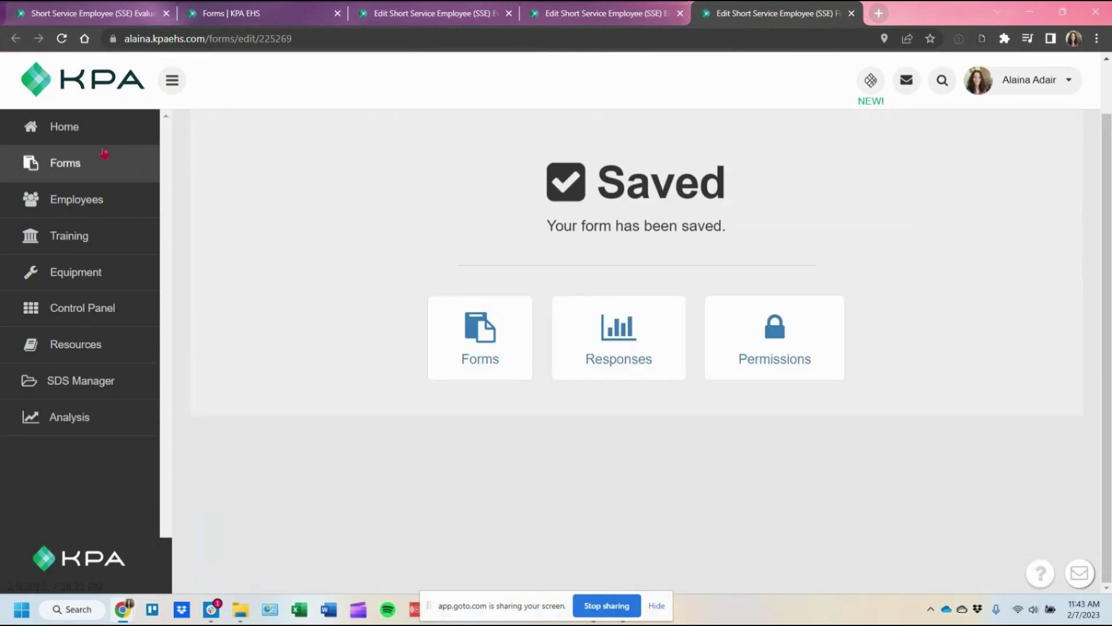
Reopen the forms list and check the status of the four SSE evaluation forms.
left_click(102, 136)
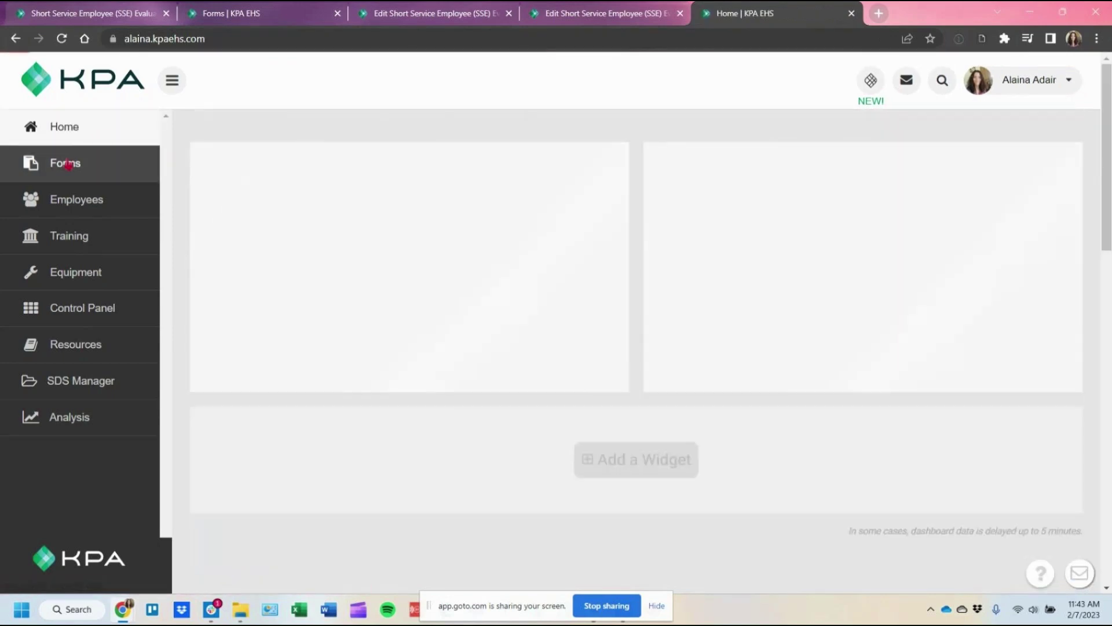
left_click(64, 160)
scroll(541, 323, "down", 9)
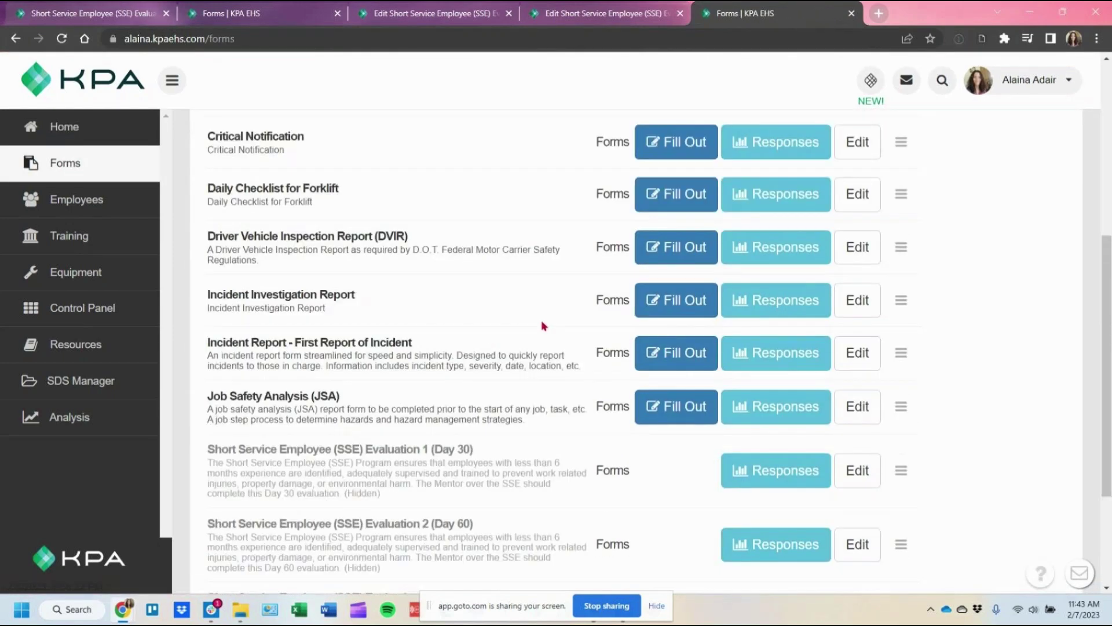